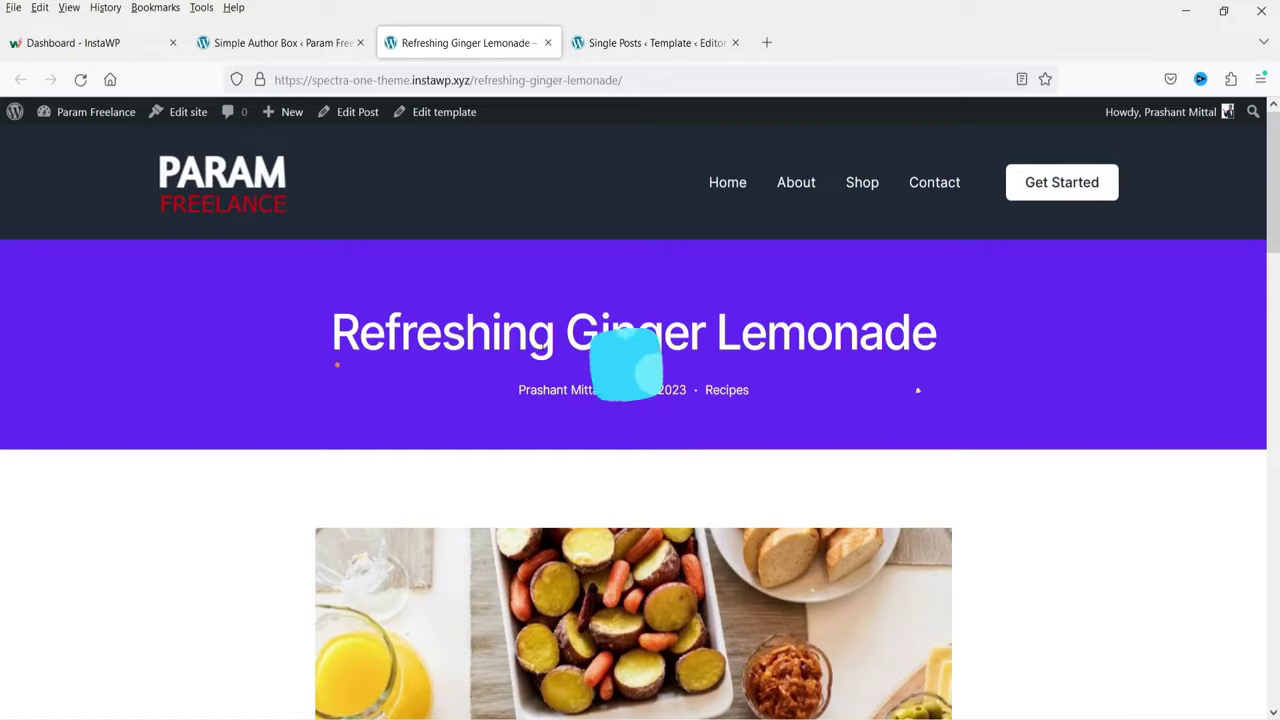
- Scroll the Refreshing Ginger Lemonade post to preview the finished author box
scroll(1091, 363, down, 20)
scroll(1034, 334, up, 5)
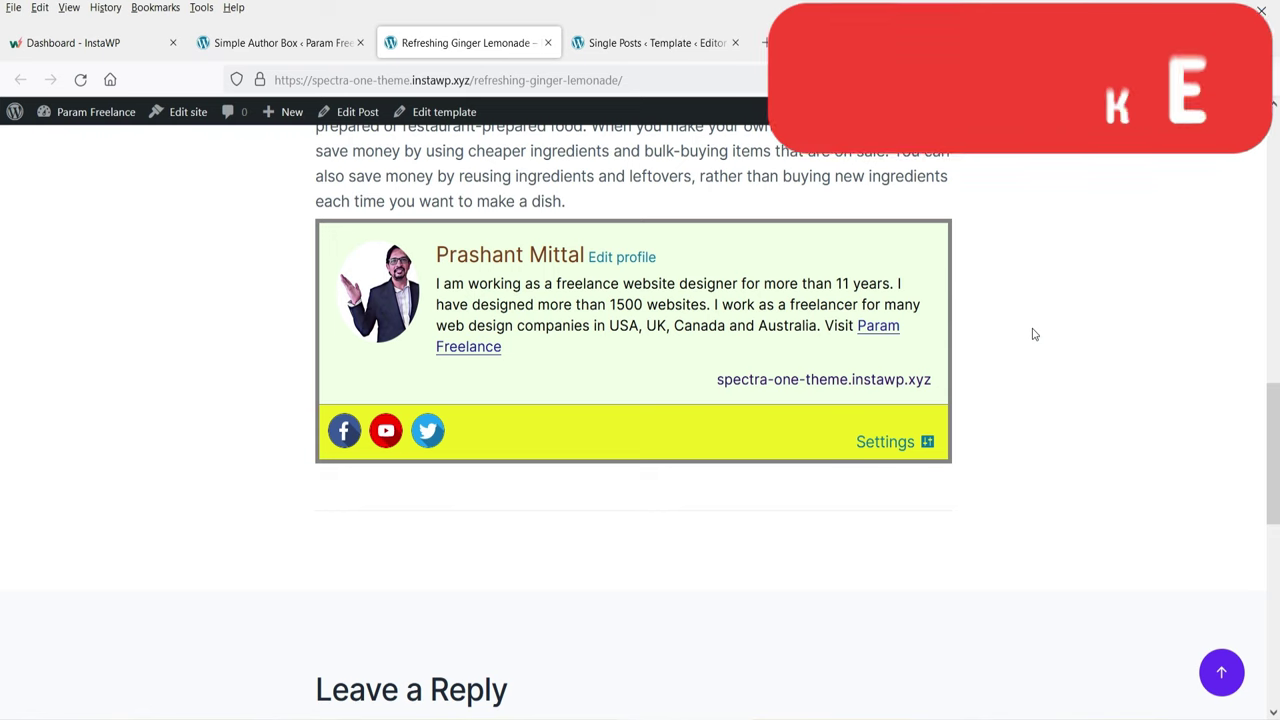
scroll(204, 498, up, 2)
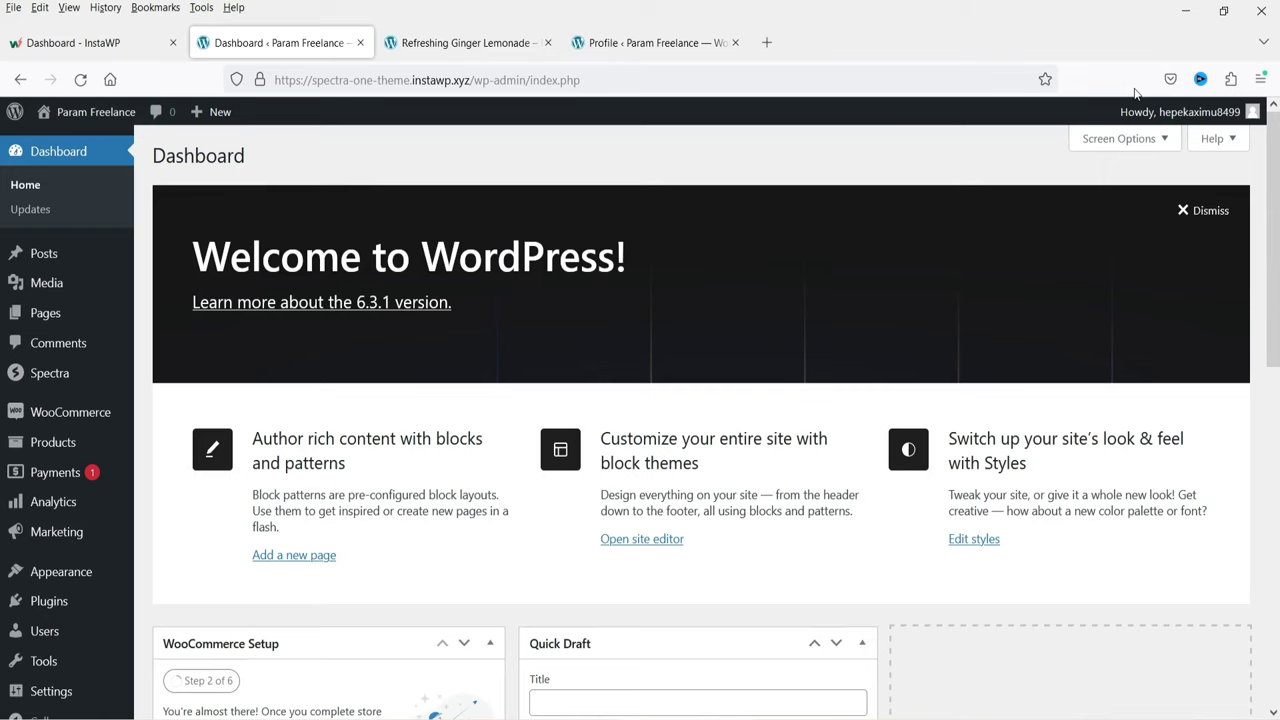
- Review the lemonade post's default author block (avatar and username only), then return to the Dashboard
click(485, 43)
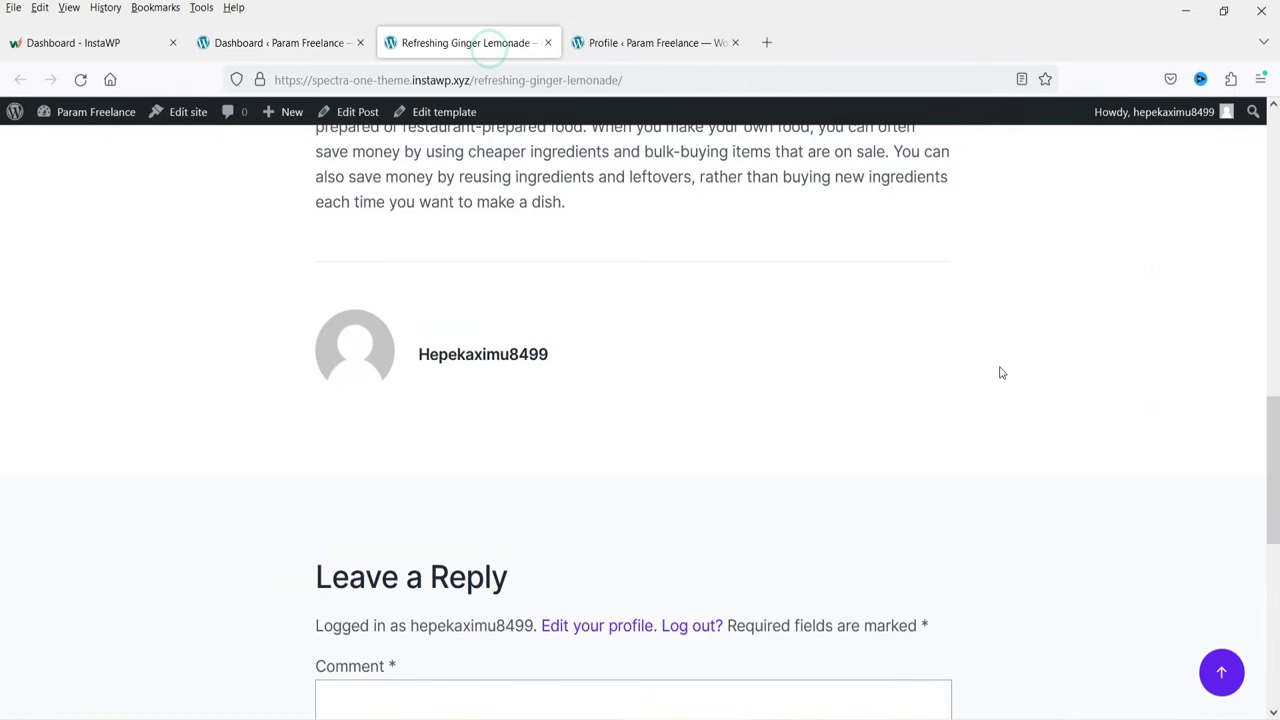
scroll(1000, 372, up, 15)
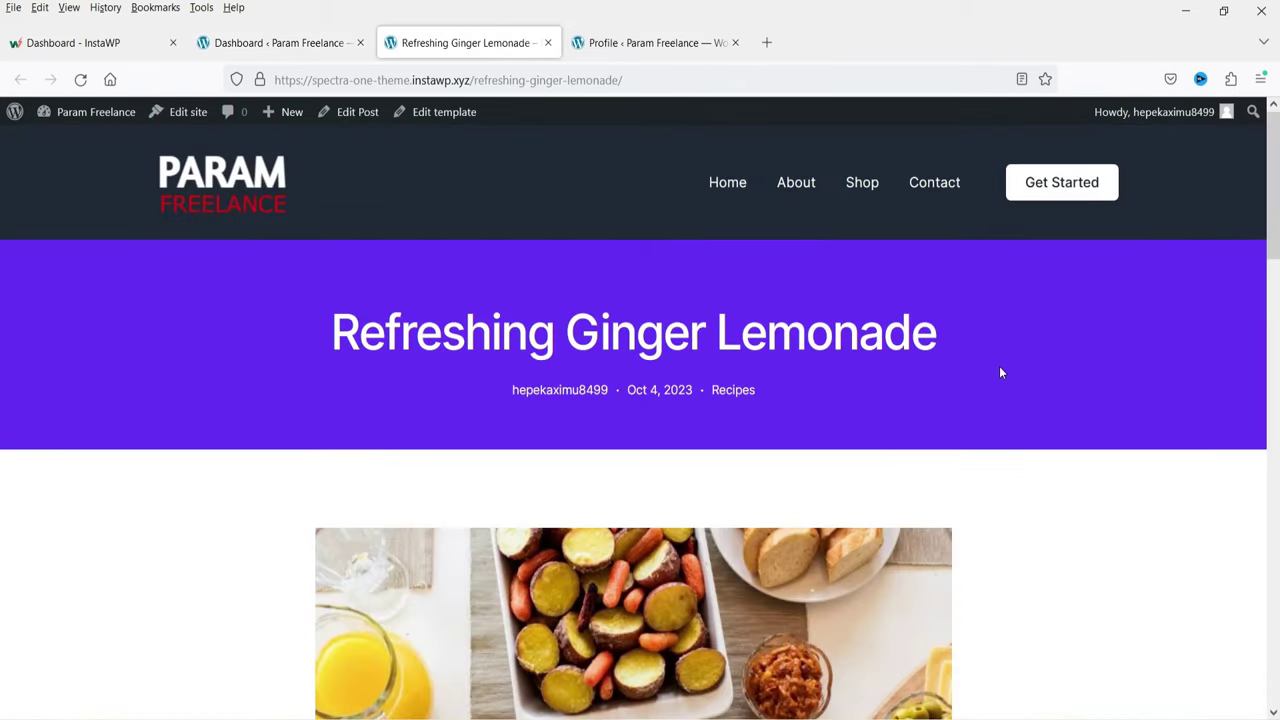
scroll(1005, 392, down, 3)
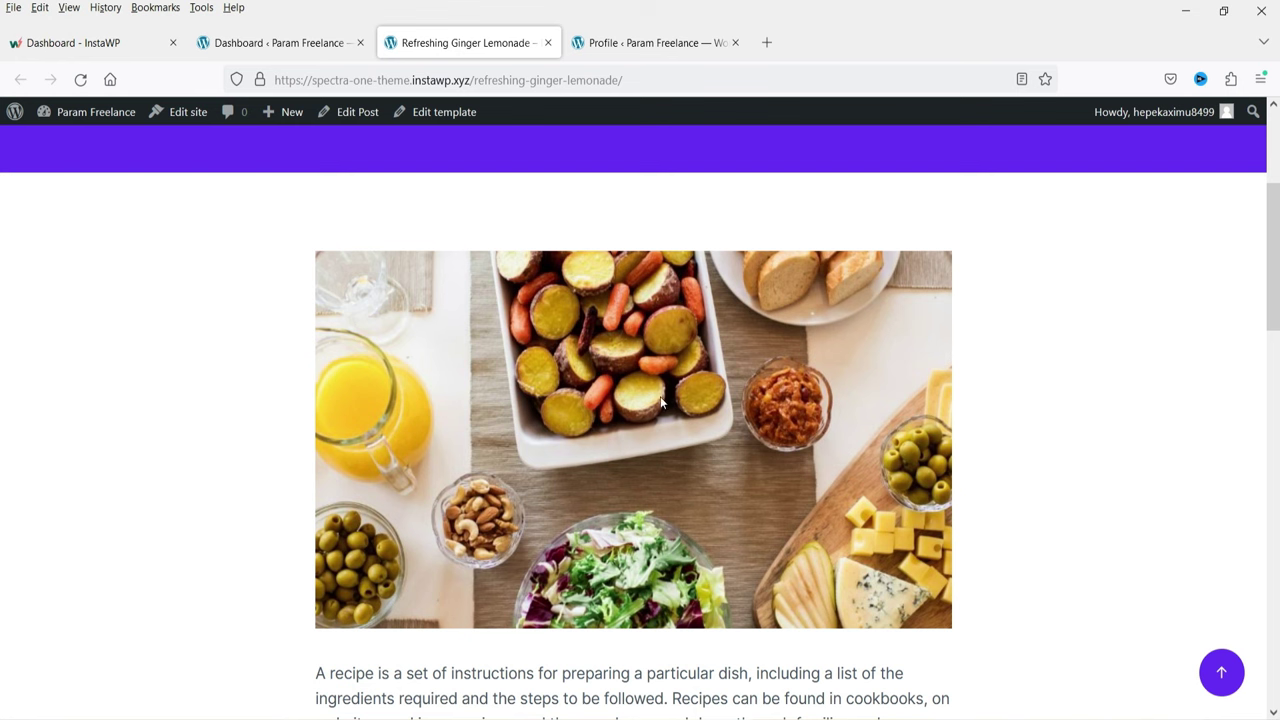
scroll(603, 400, down, 4)
scroll(768, 458, down, 4)
scroll(650, 398, up, 3)
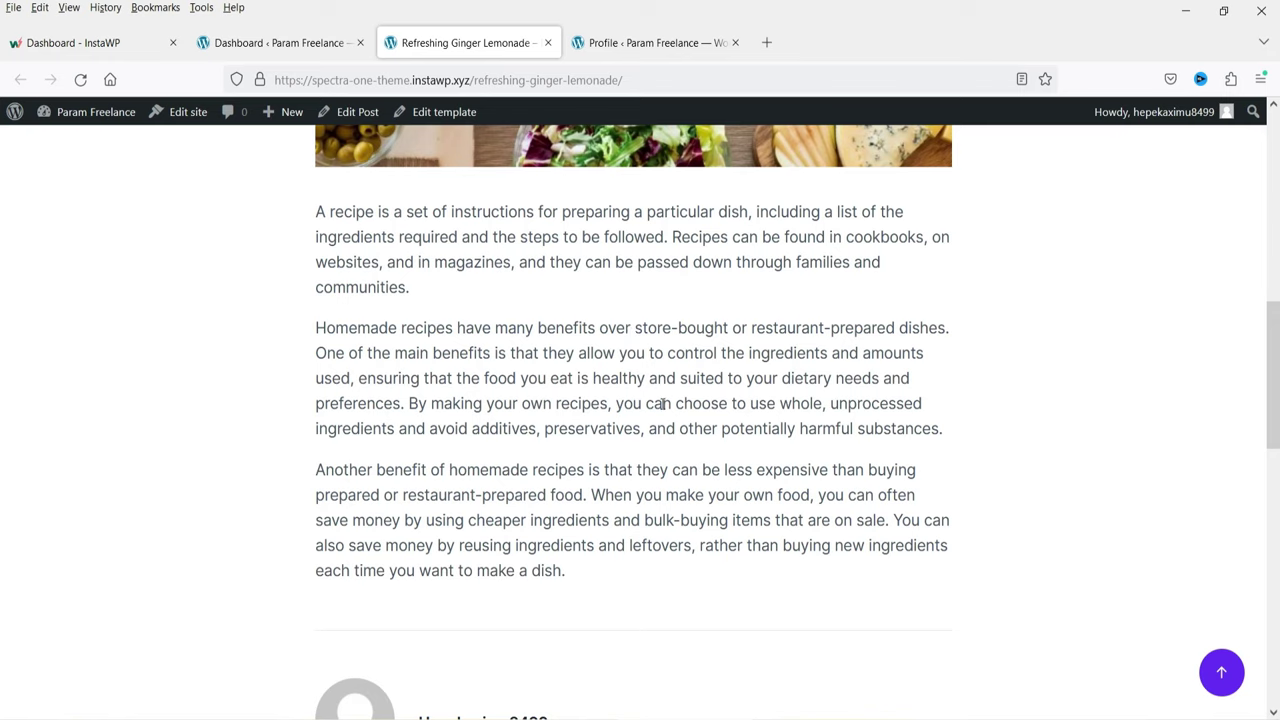
scroll(661, 397, down, 3)
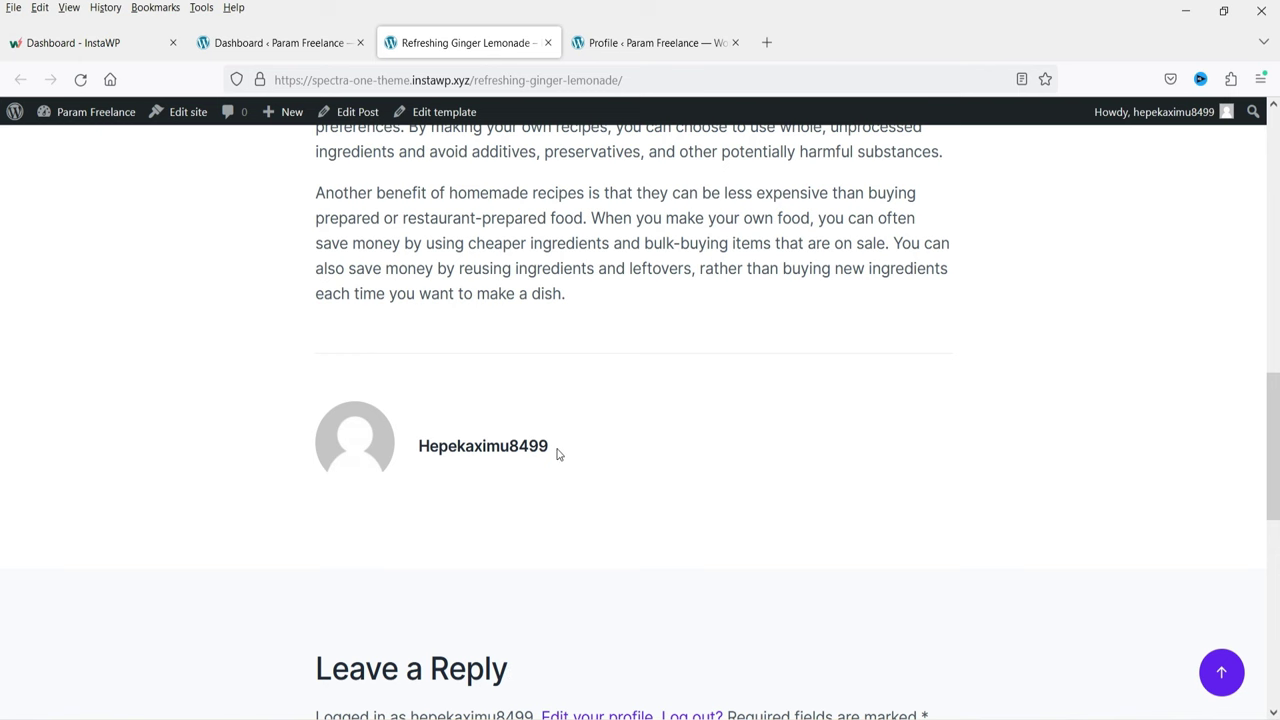
key(ctrl+shift+Tab)
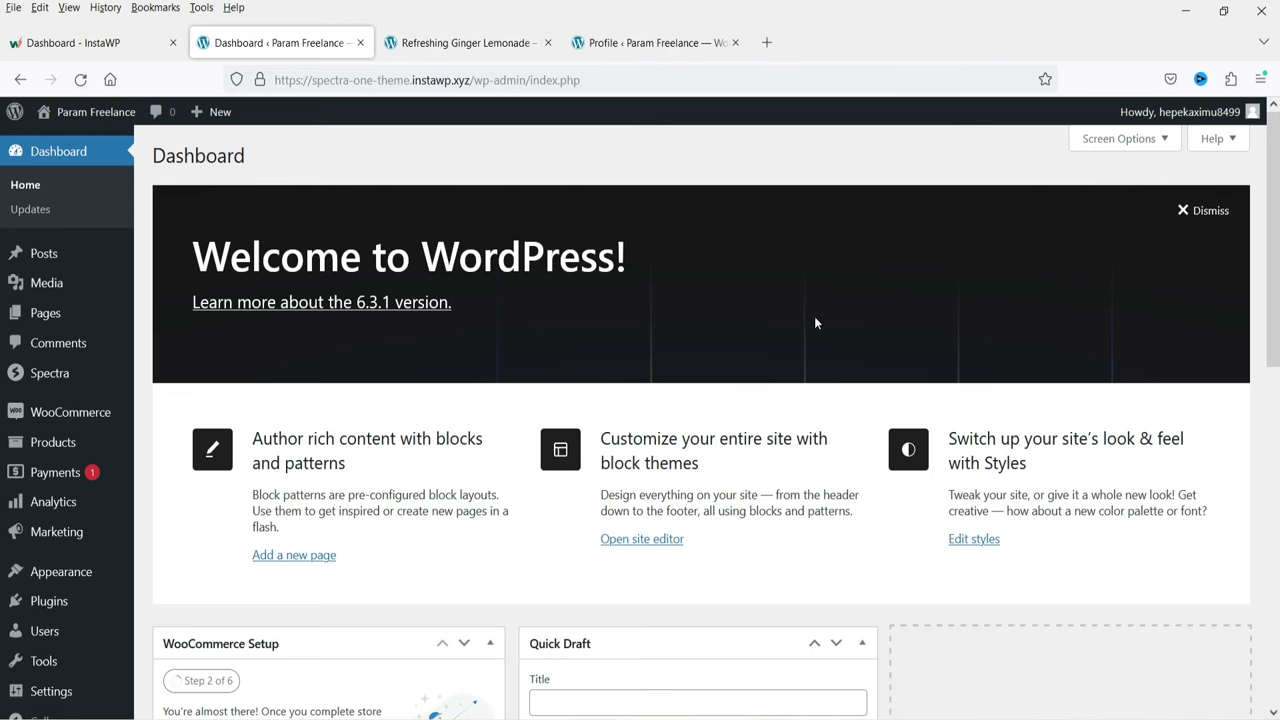
- Go to Plugins > Add New and search the directory for 'wordpress auth box'
mouse_move(60, 601)
click(172, 629)
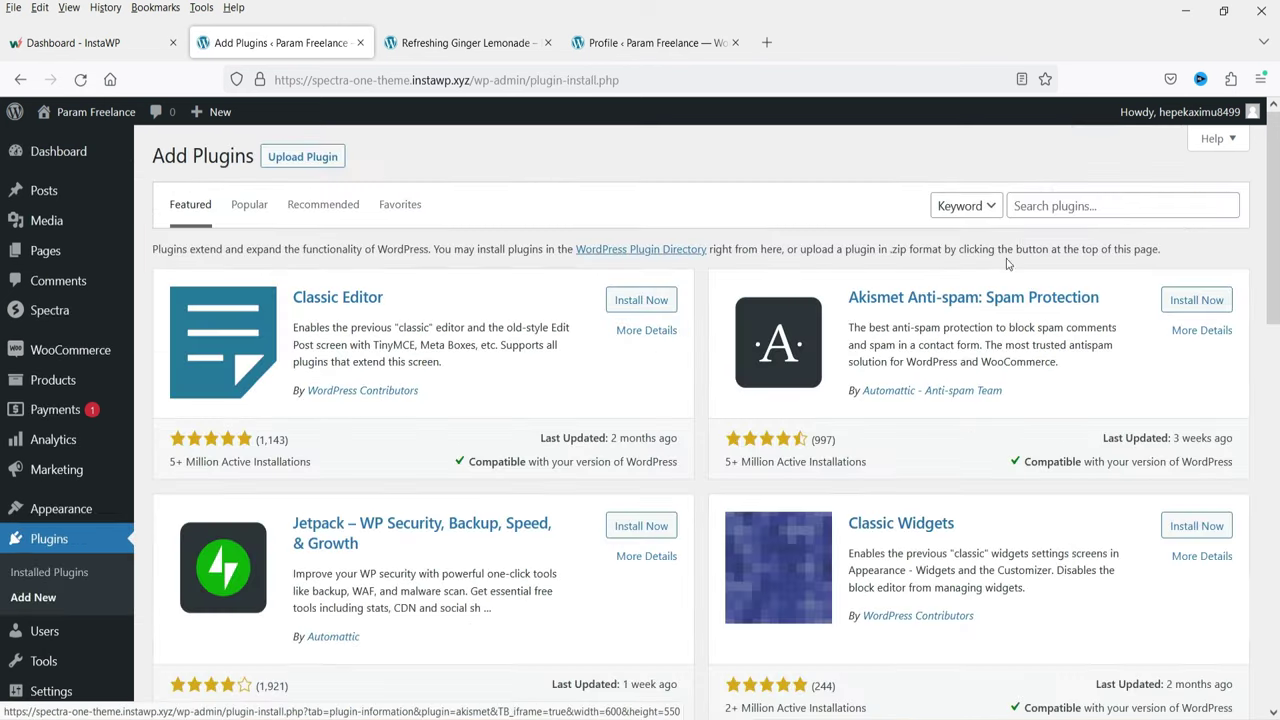
click(1056, 207)
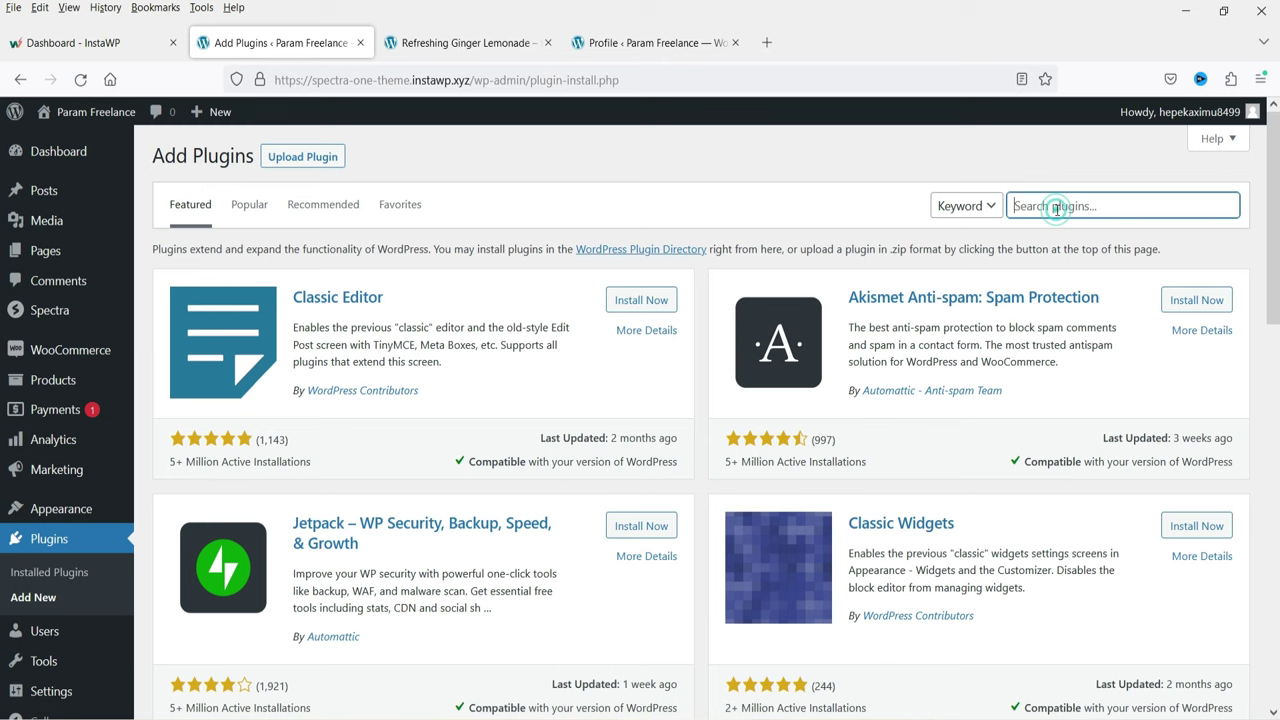
text(wordp)
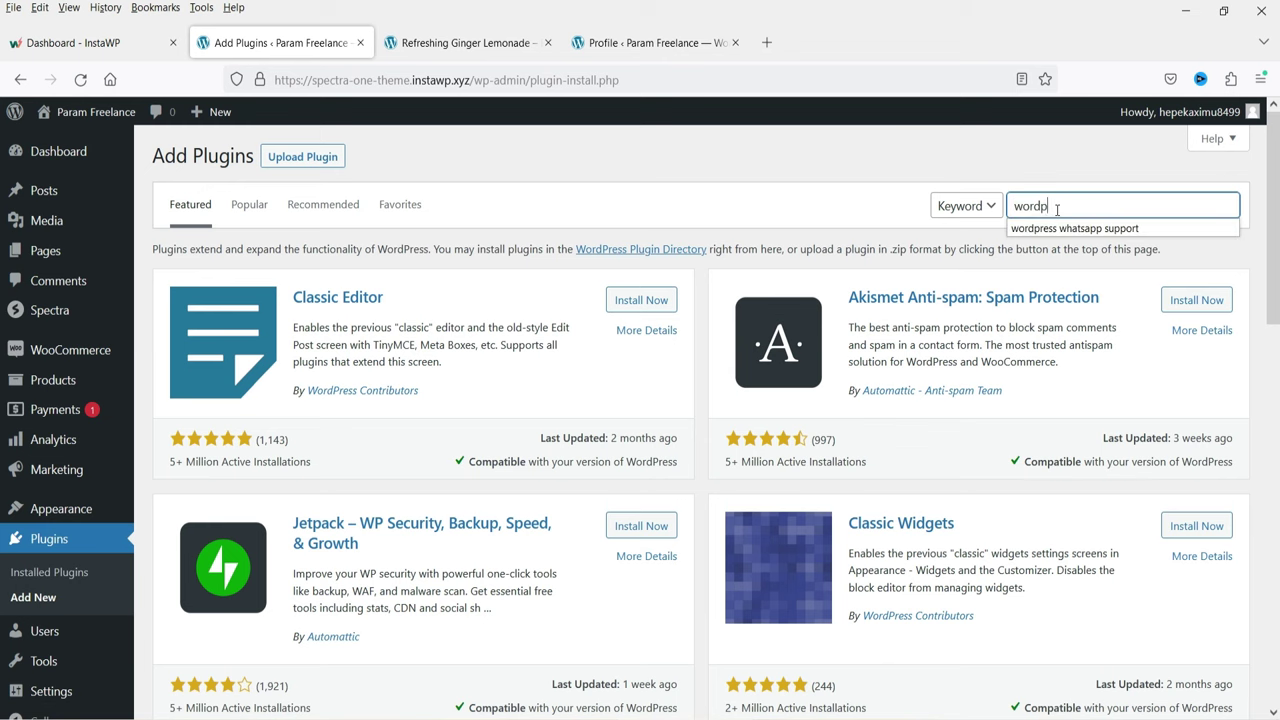
text(ress author)
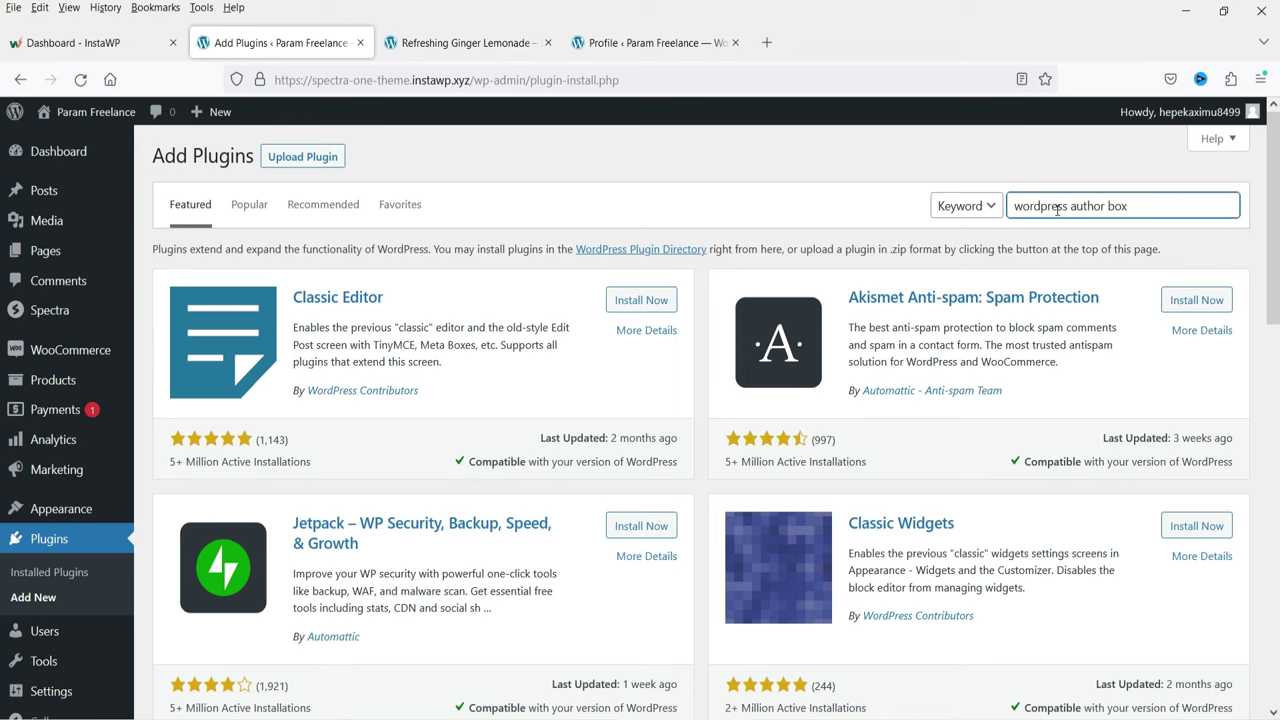
text( box)
scroll(898, 397, down, 2)
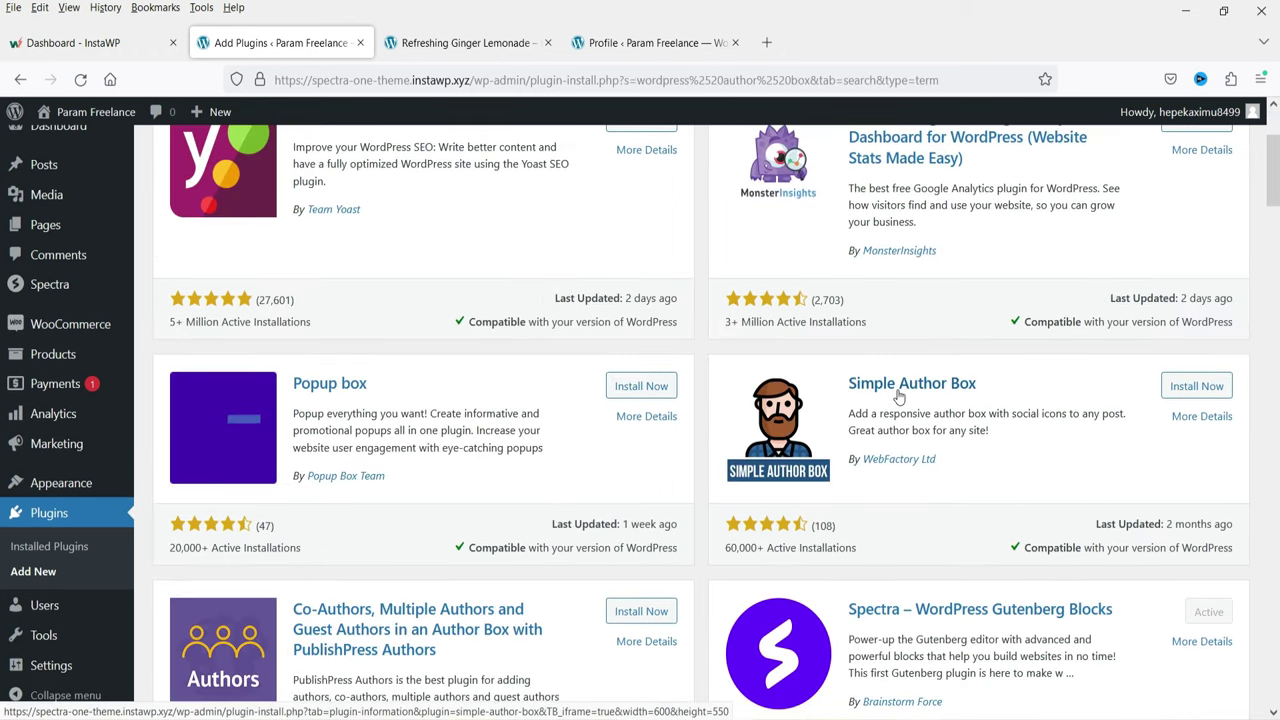
scroll(894, 330, up, 3)
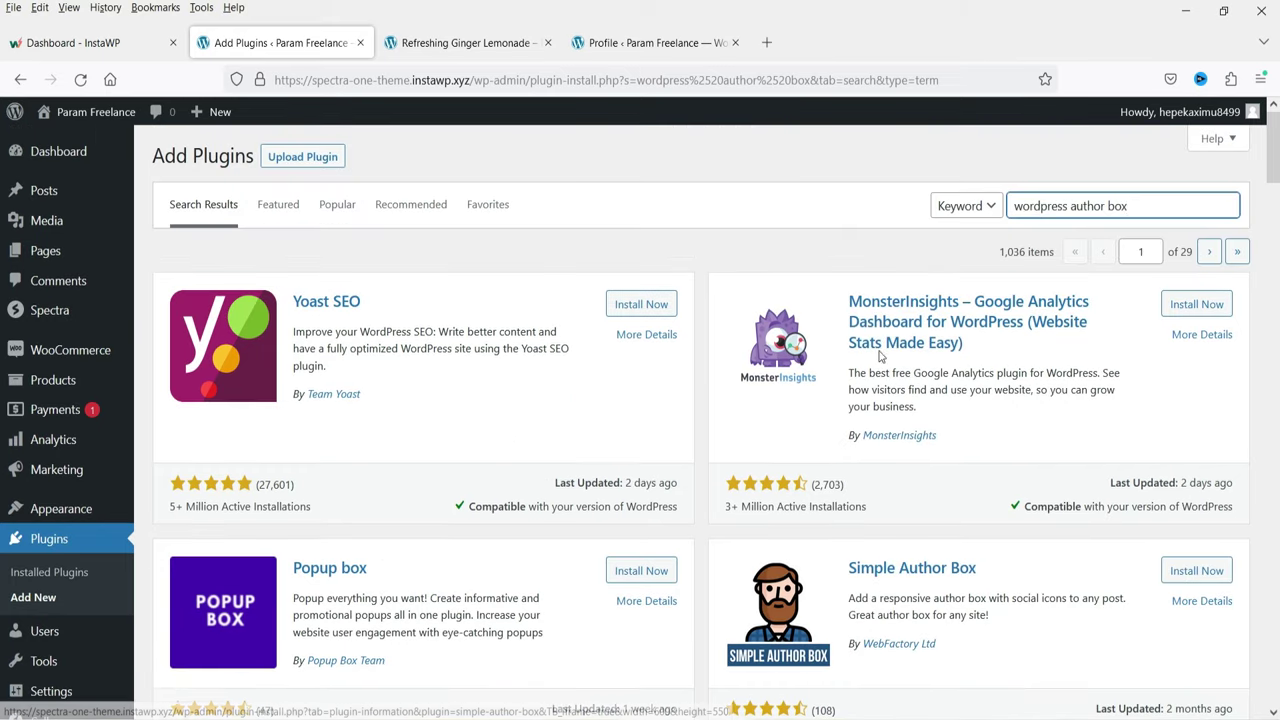
- Change the search to 'simple auth box' and install the Simple Author Box plugin
double_click(1070, 205)
text(simple)
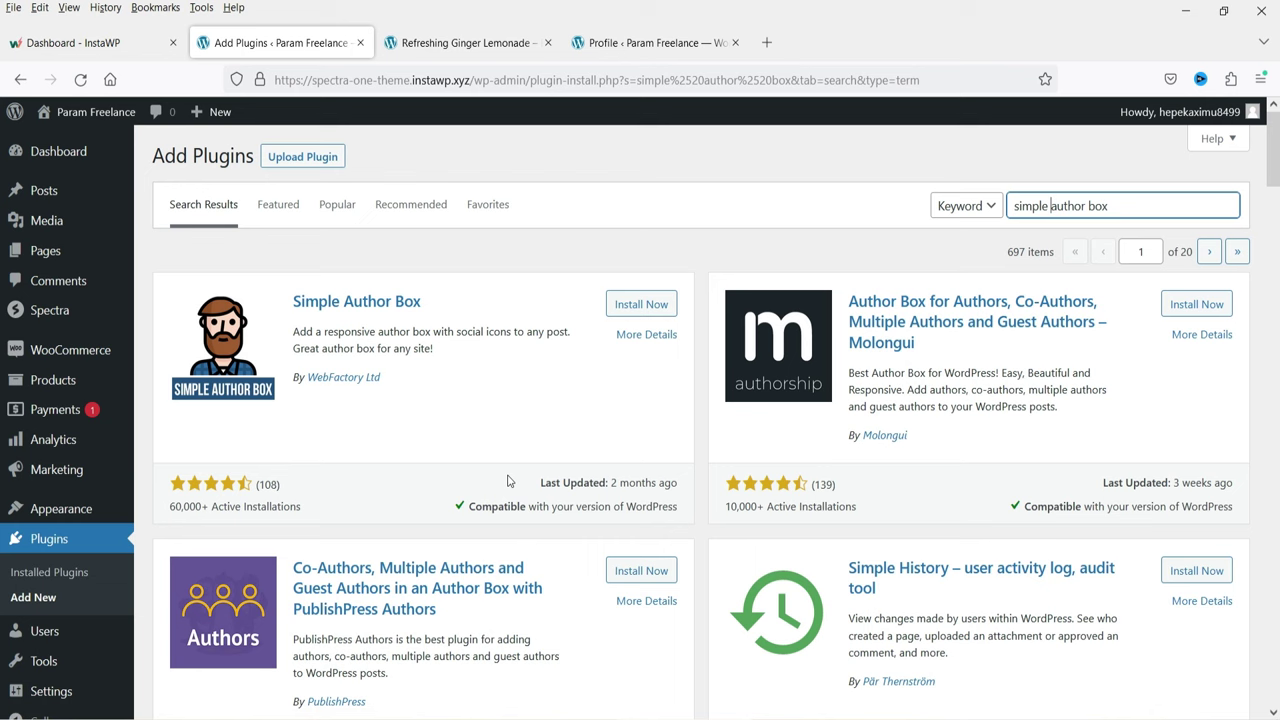
click(648, 304)
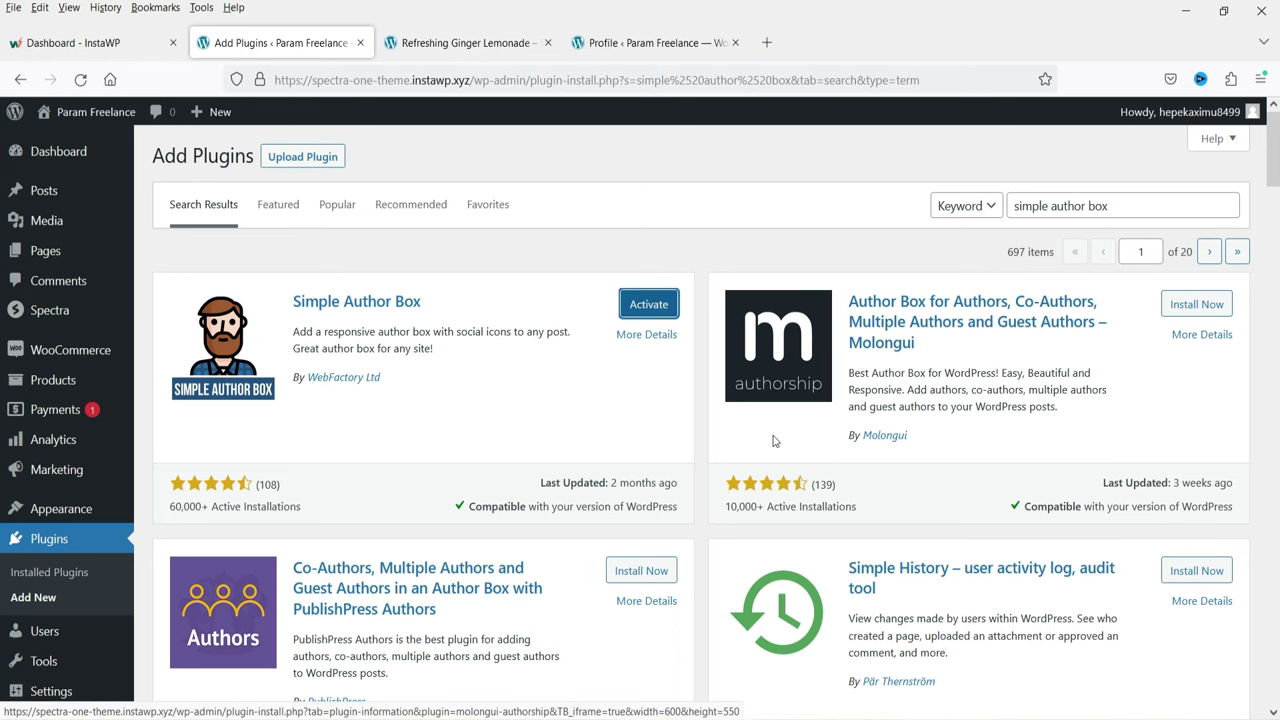
scroll(1093, 445, down, 3)
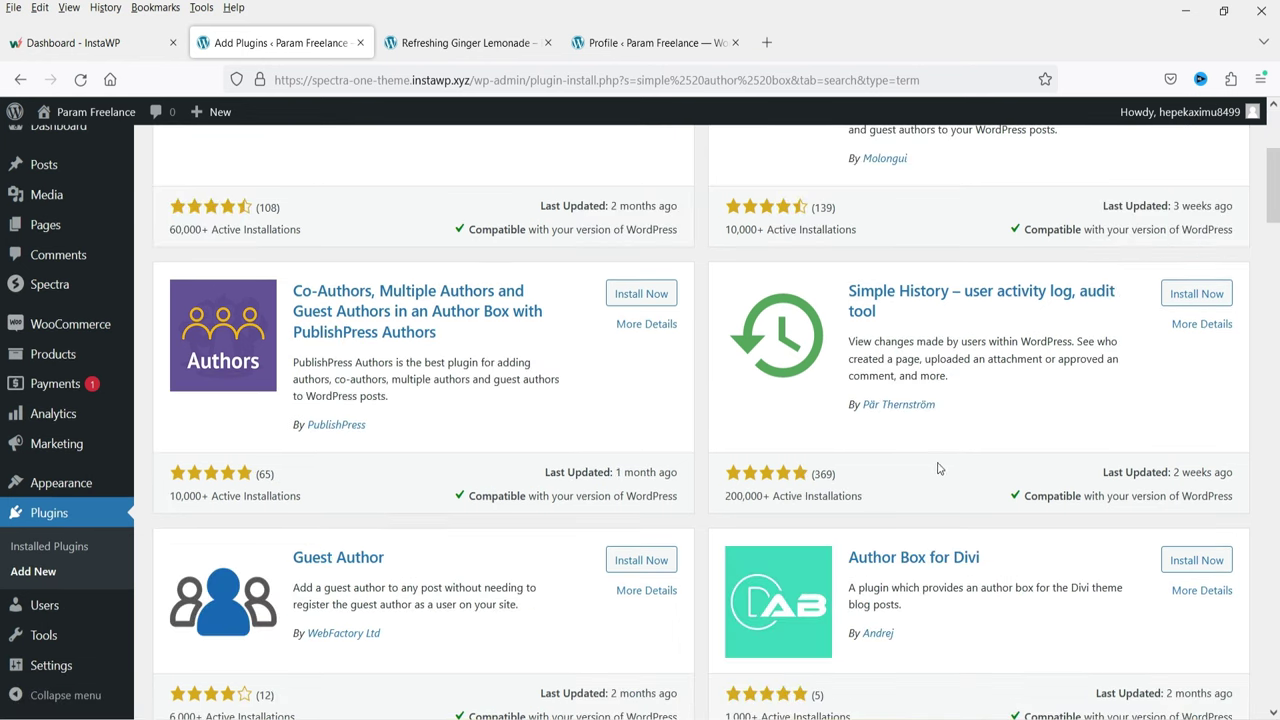
scroll(806, 488, up, 3)
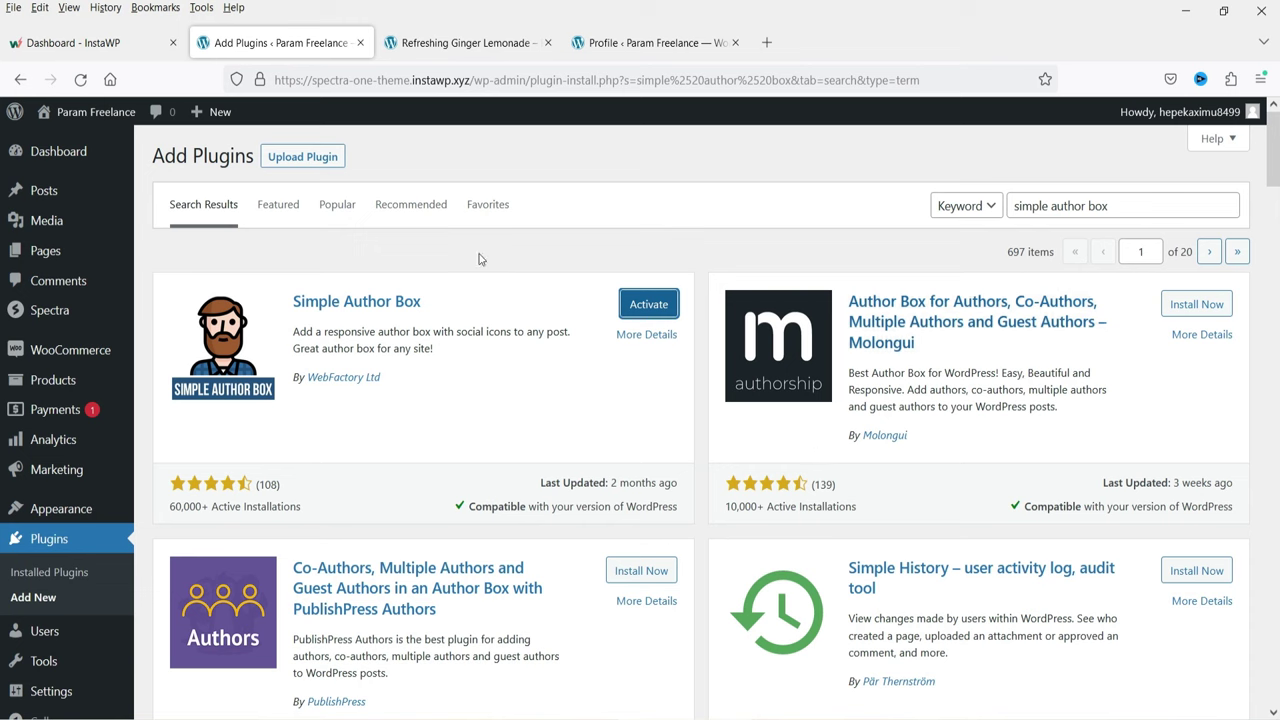
- Activate Simple Author Box, dismiss its welcome and PRO popups, and reach its settings page
click(636, 310)
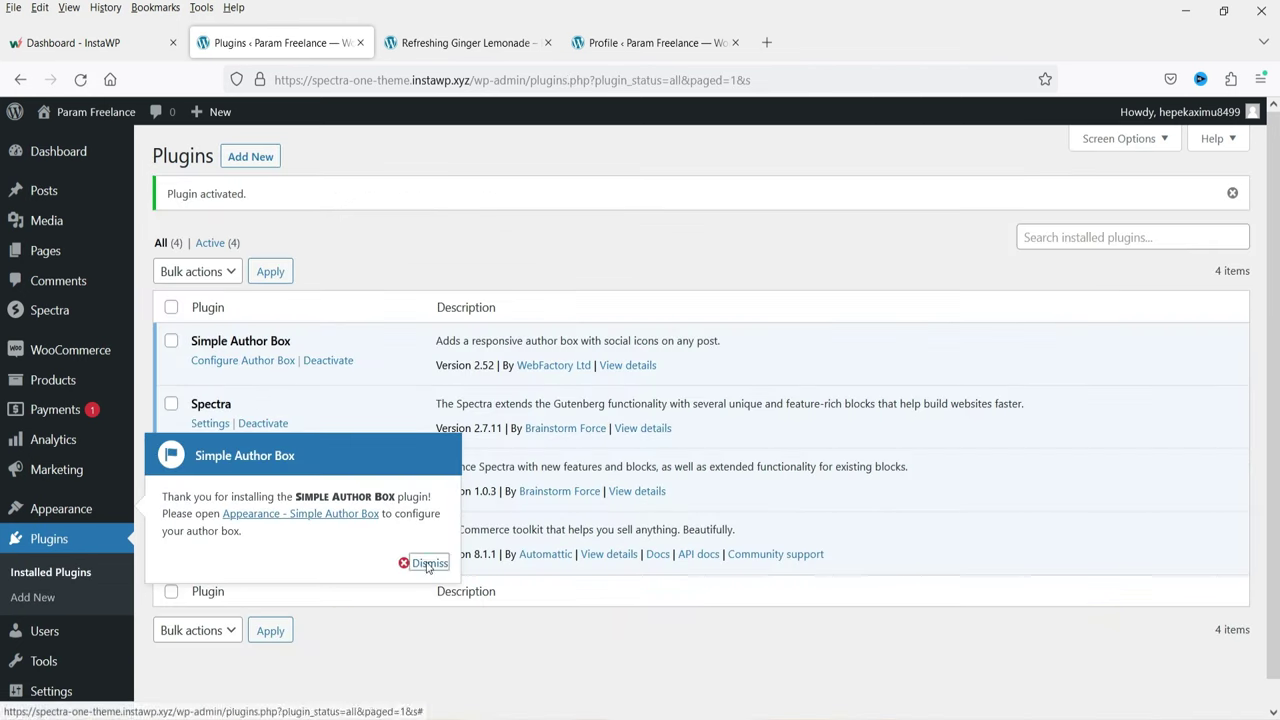
click(428, 564)
mouse_move(48, 521)
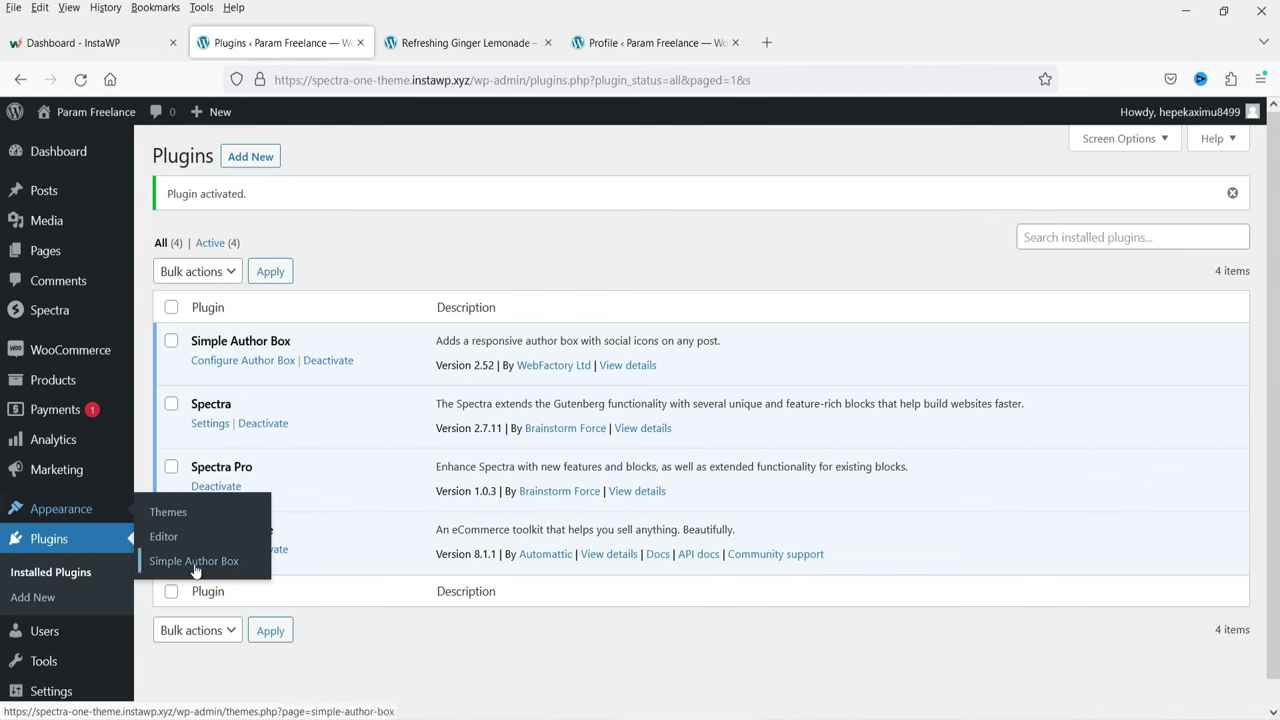
click(224, 366)
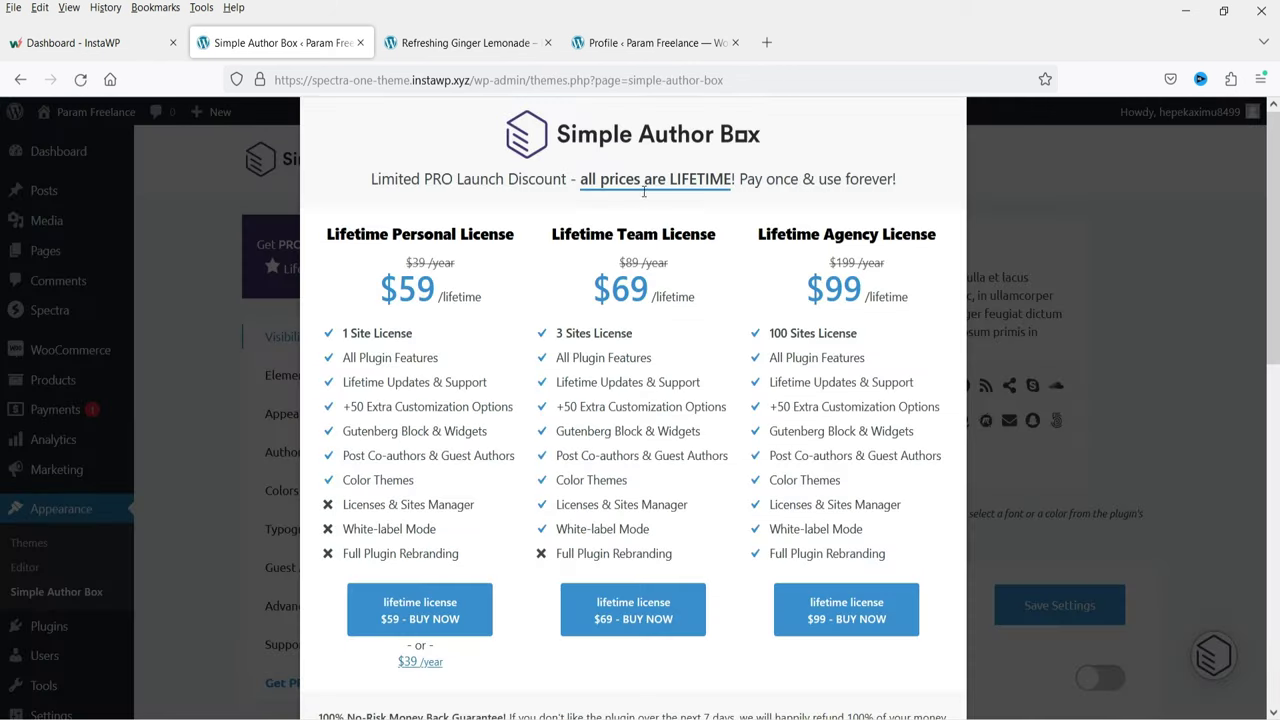
click(995, 158)
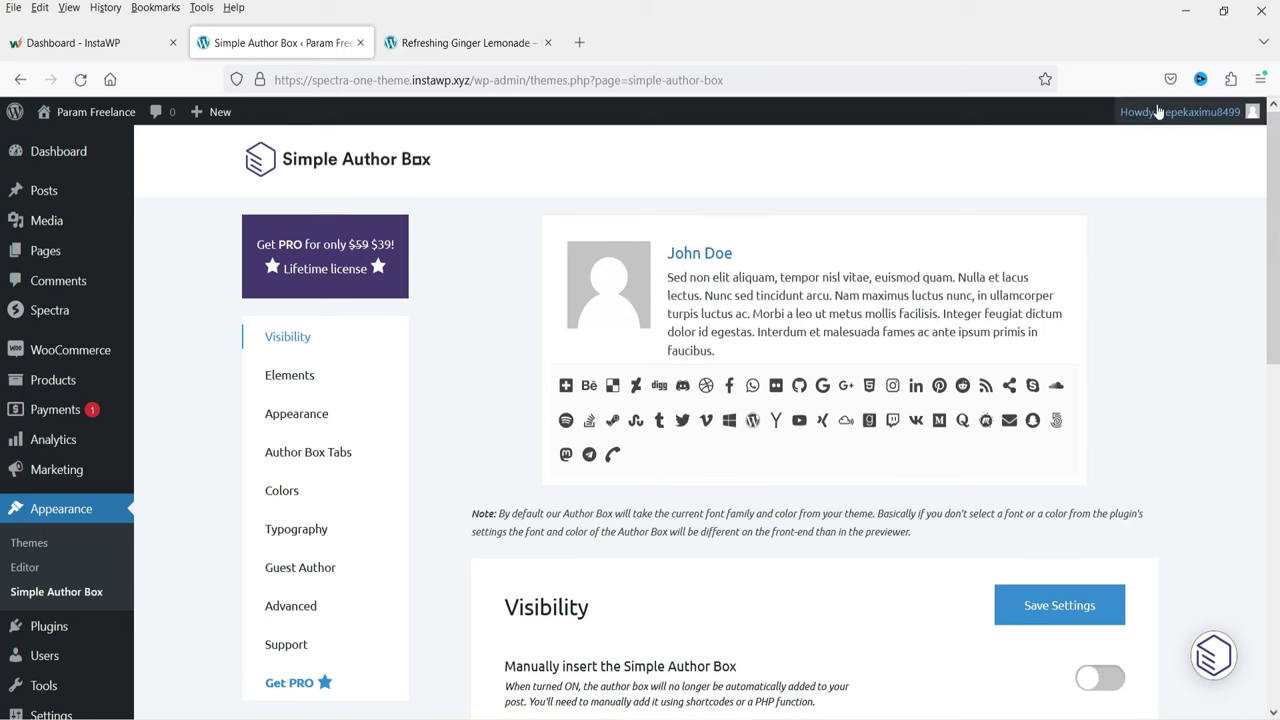
- Open the user profile editor in a new browser tab
mouse_move(1157, 111)
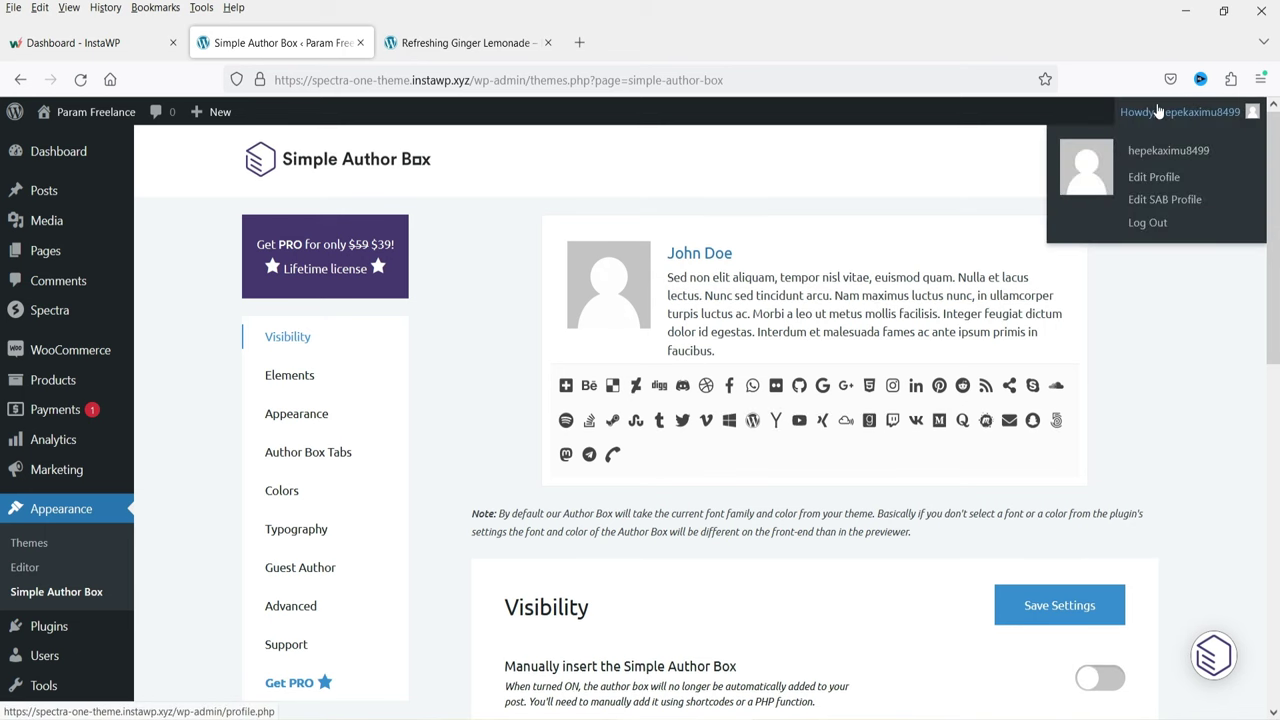
right_click(1155, 187)
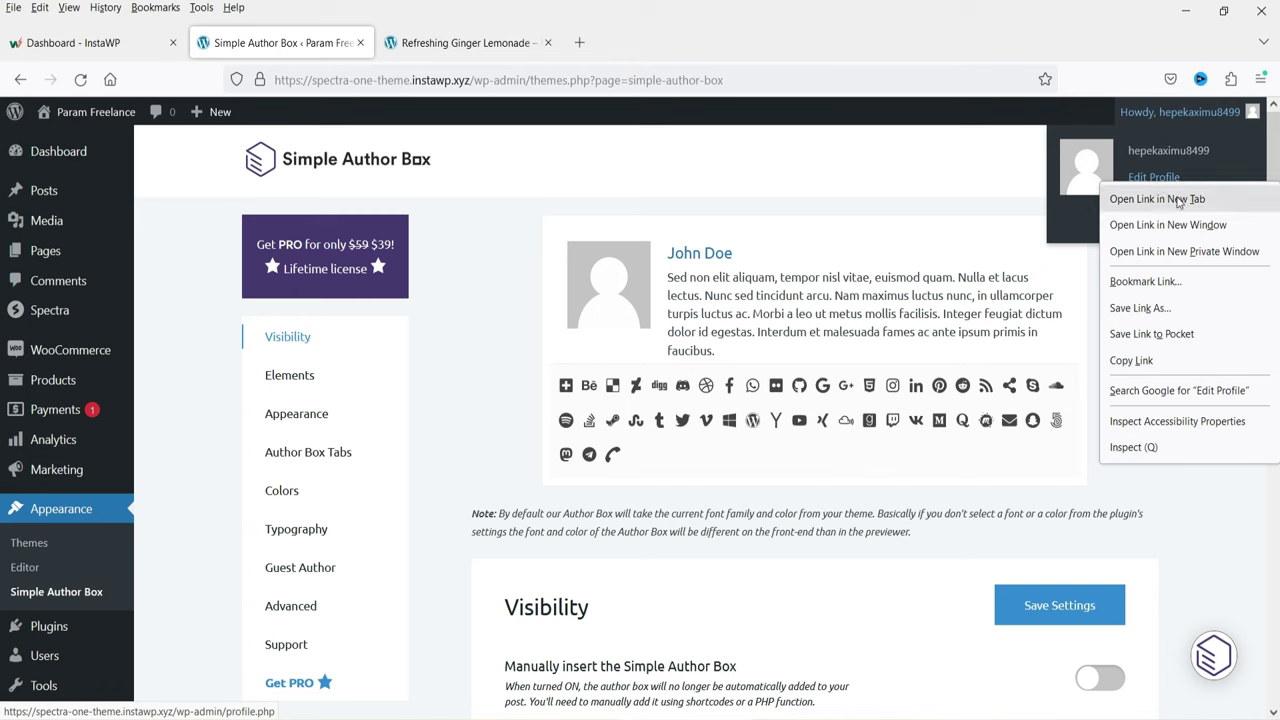
click(1170, 194)
click(466, 45)
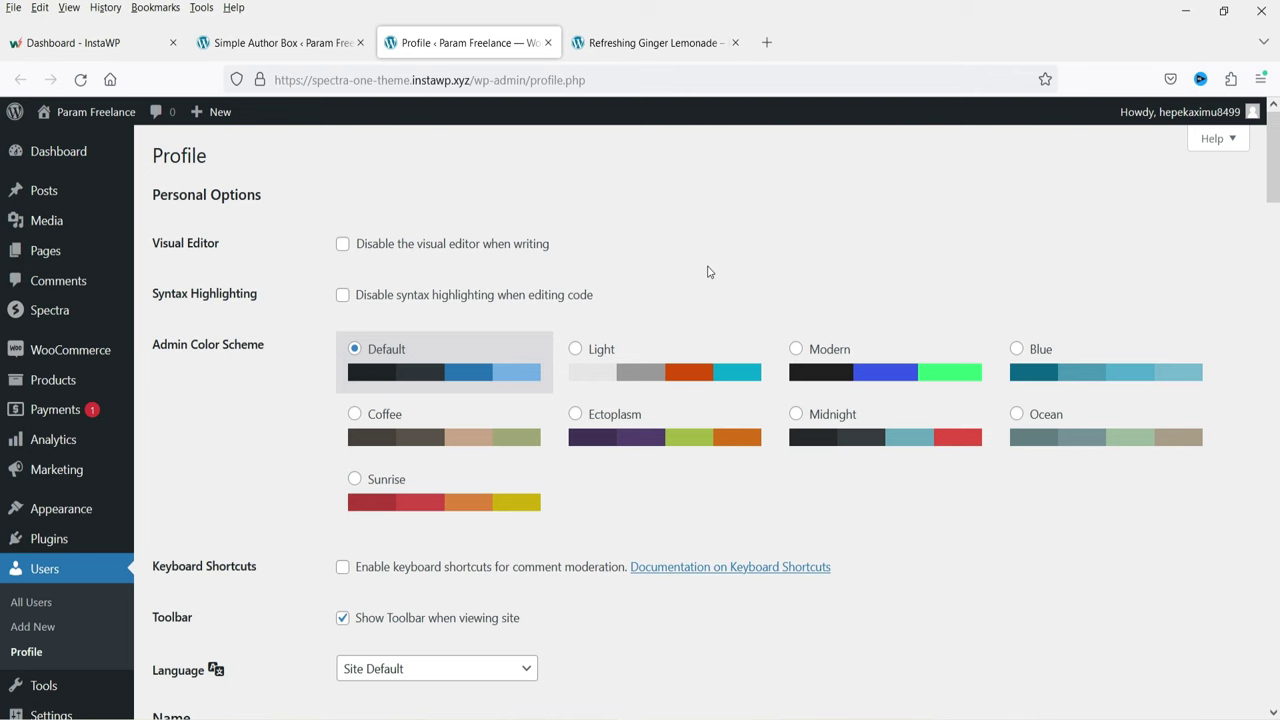
scroll(650, 290, down, 1)
scroll(652, 295, down, 5)
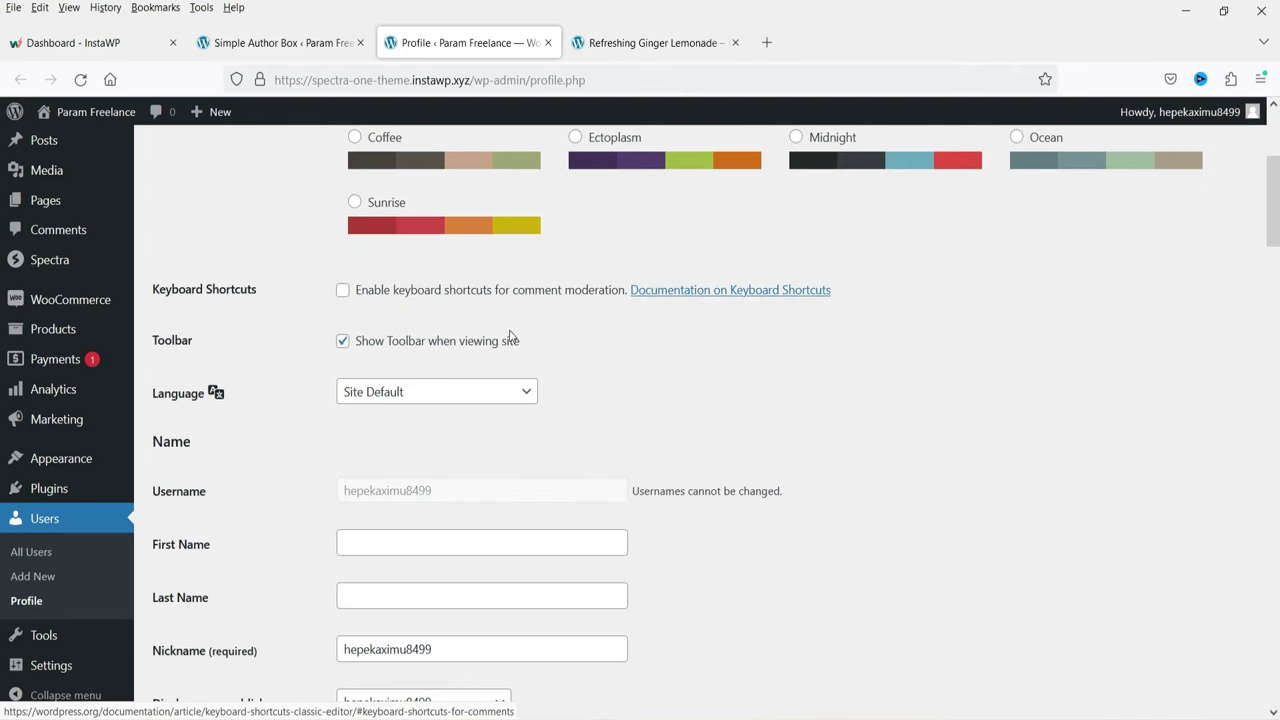
- Fill in the user's first name and last name on the profile
click(390, 263)
click(390, 263)
text(Pras)
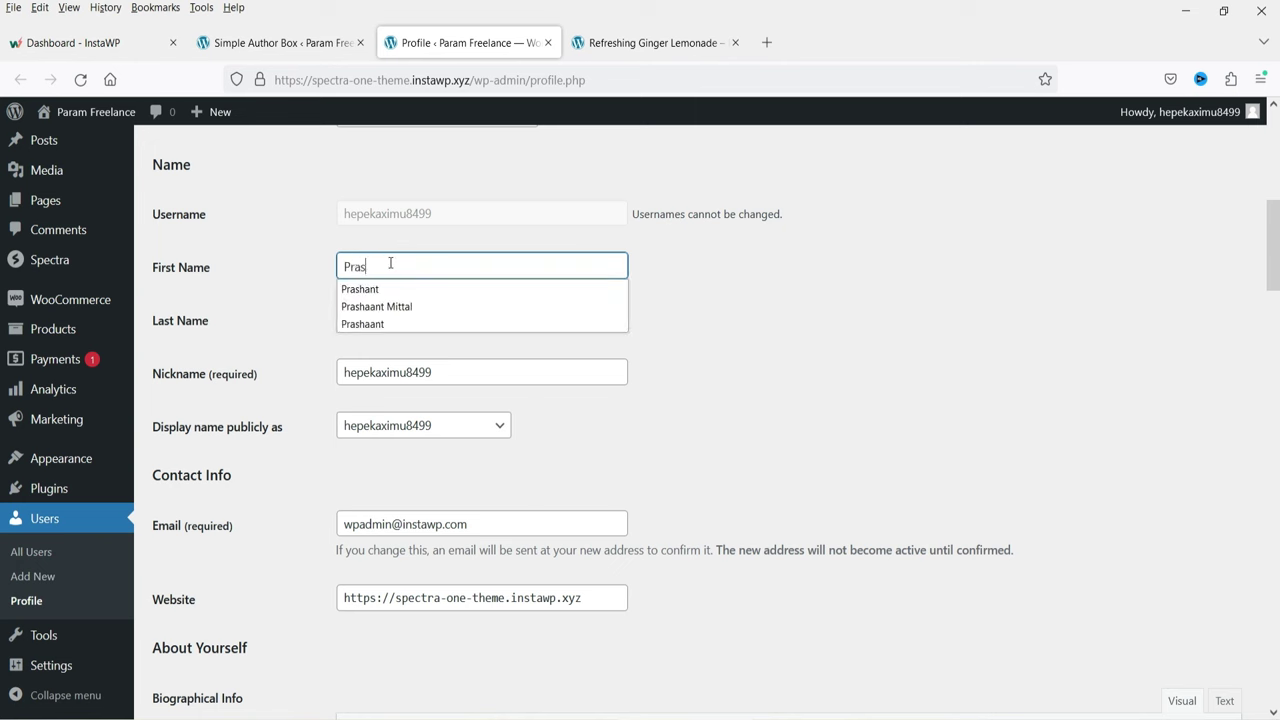
click(396, 289)
click(397, 318)
text(Mittal)
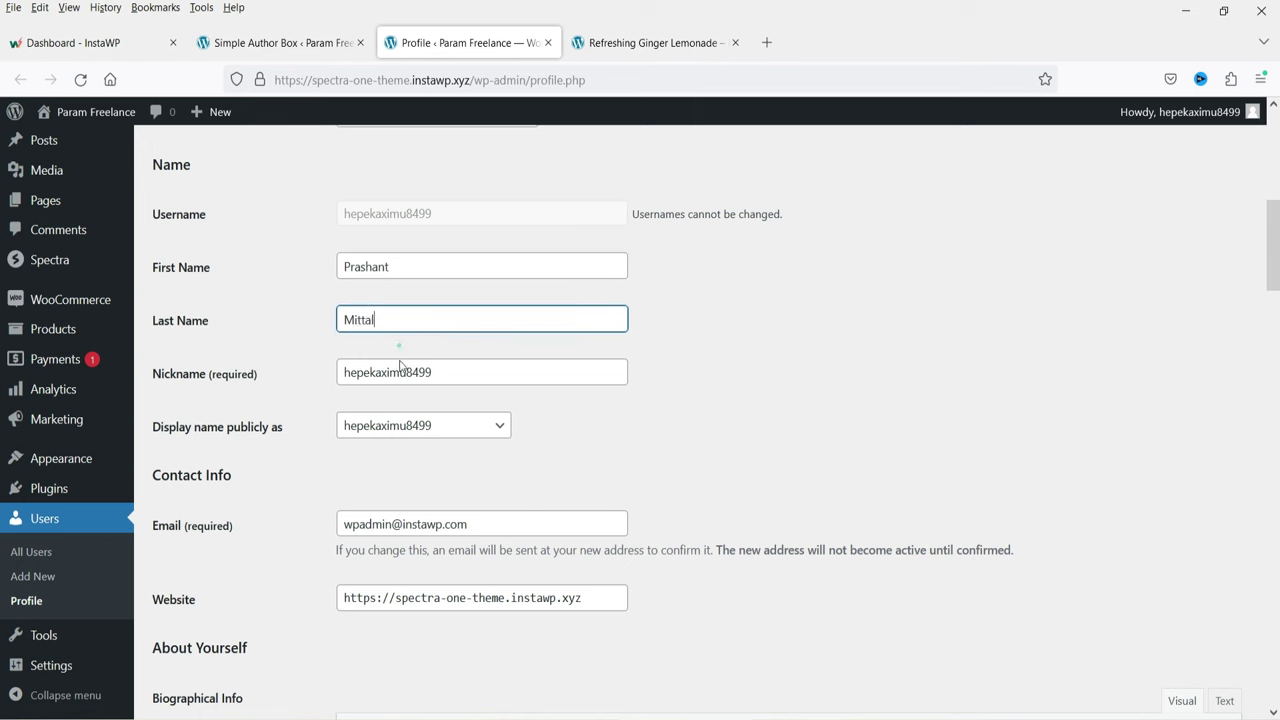
- Replace the nickname with 'Param Freelance' and display the full first and last name publicly
drag(414, 371, 463, 371)
key(ctrl+a)
key(BackSpace)
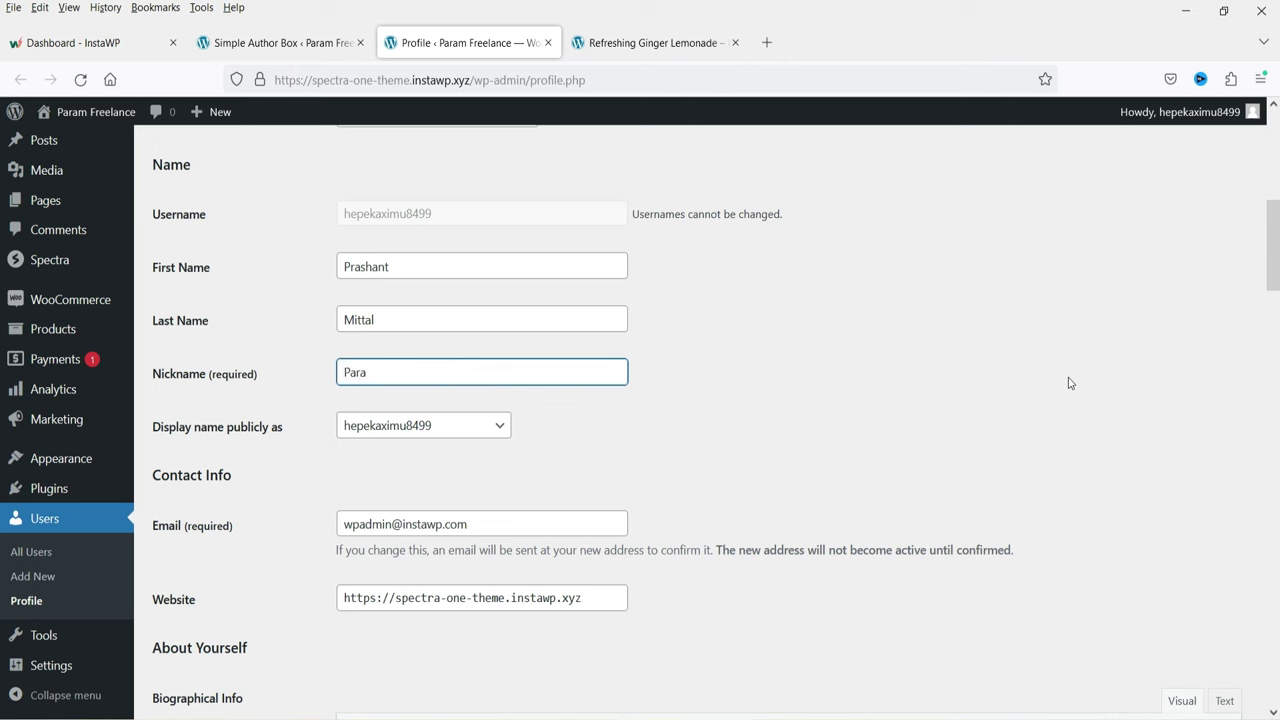
text(Param Freelance)
click(432, 428)
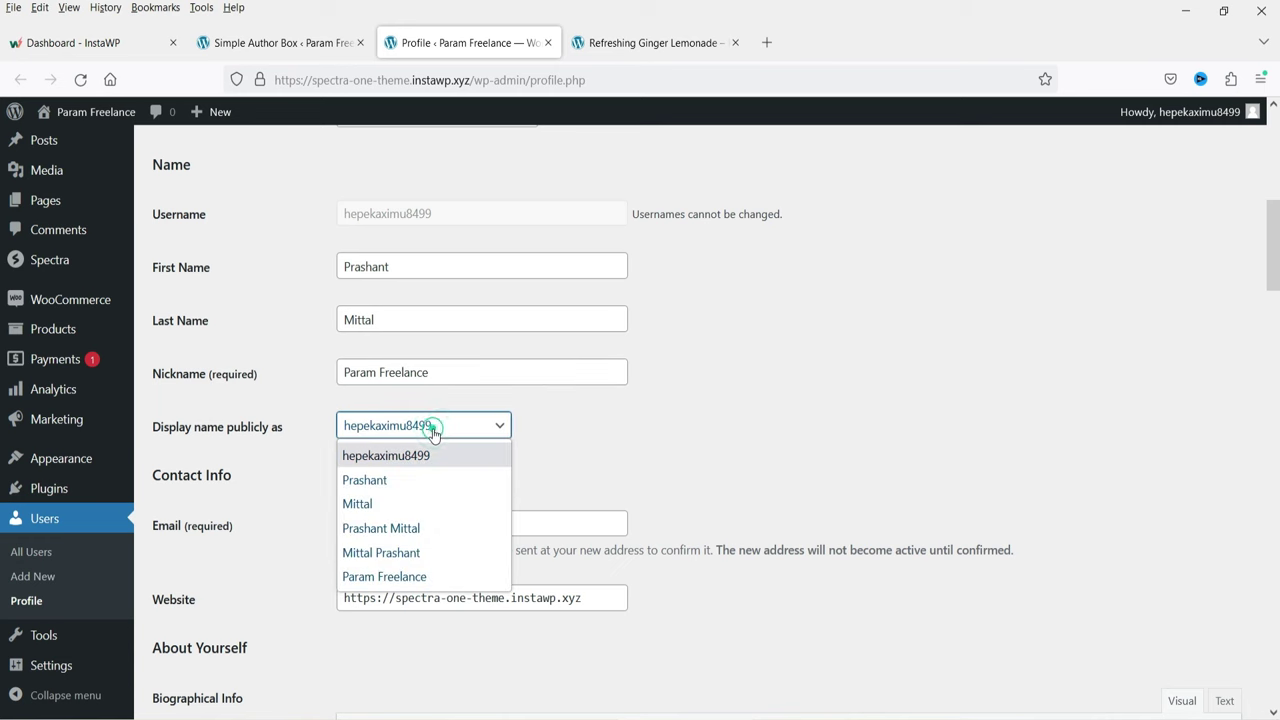
click(452, 528)
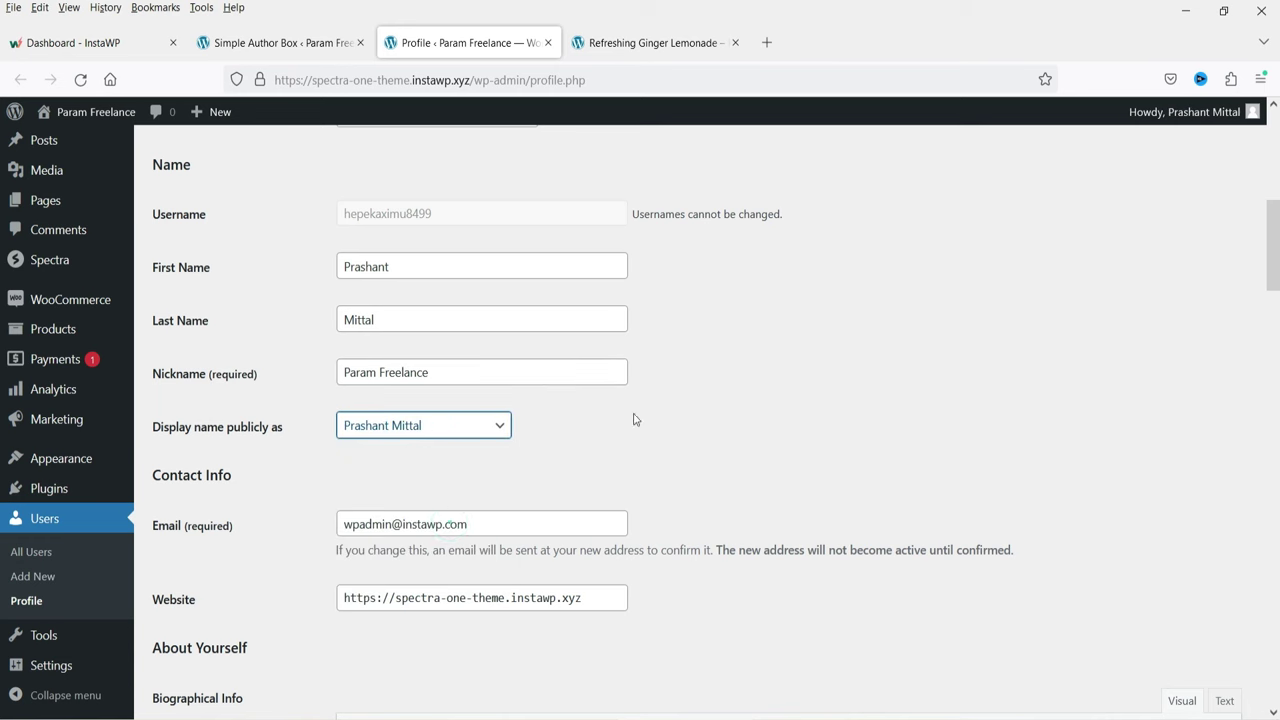
scroll(497, 306, down, 3)
- Glance at the InstaWP dashboard, lemonade post and Simple Author Box tabs, then return to the profile
click(489, 249)
double_click(489, 247)
click(777, 194)
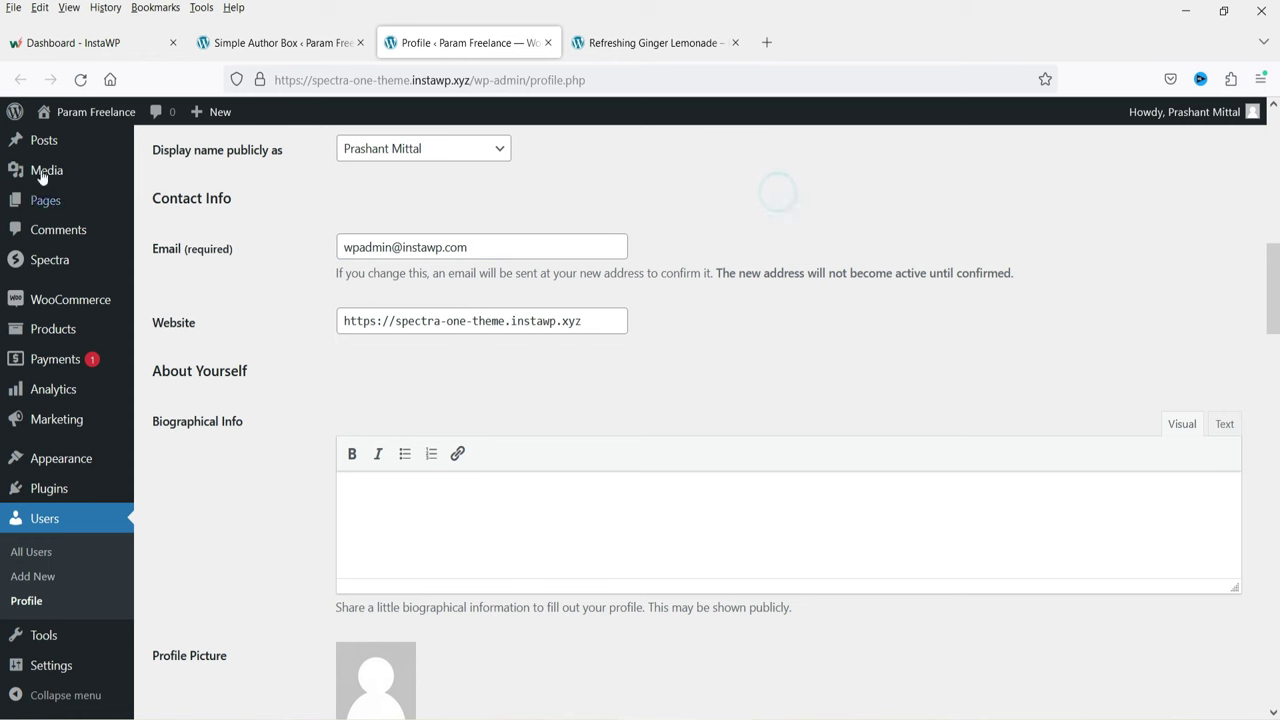
click(30, 40)
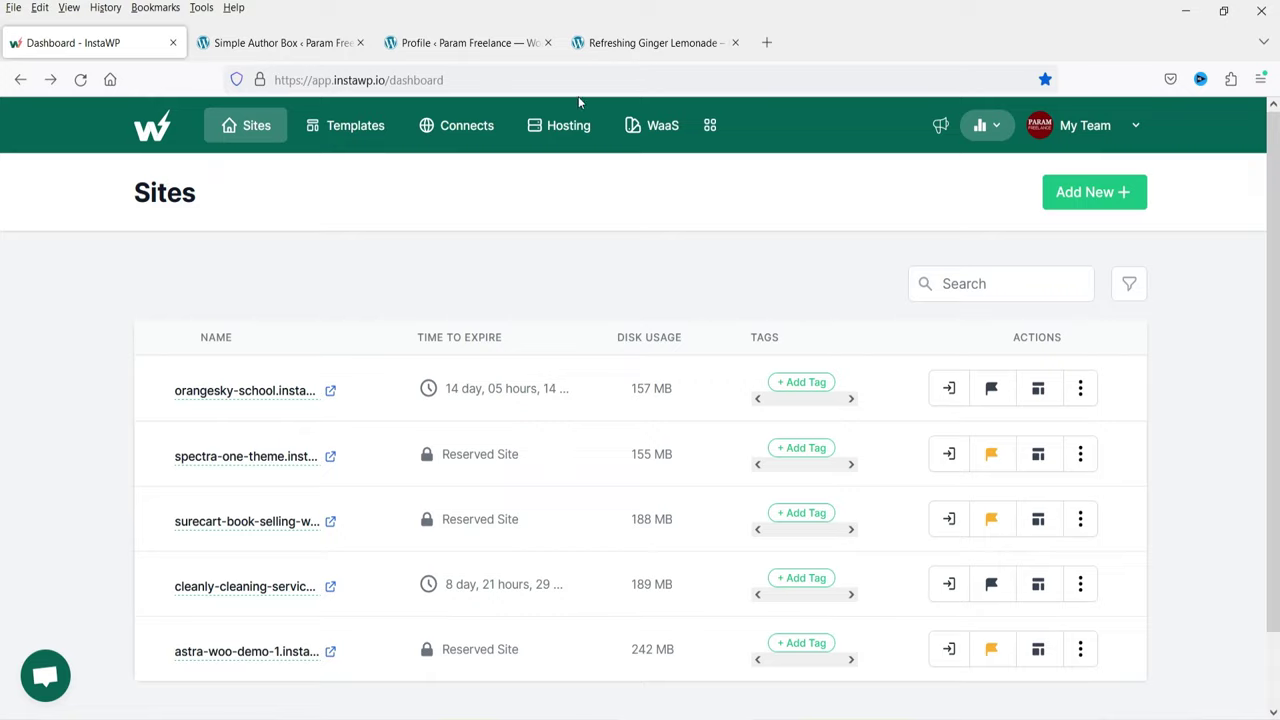
click(650, 44)
click(285, 42)
click(460, 42)
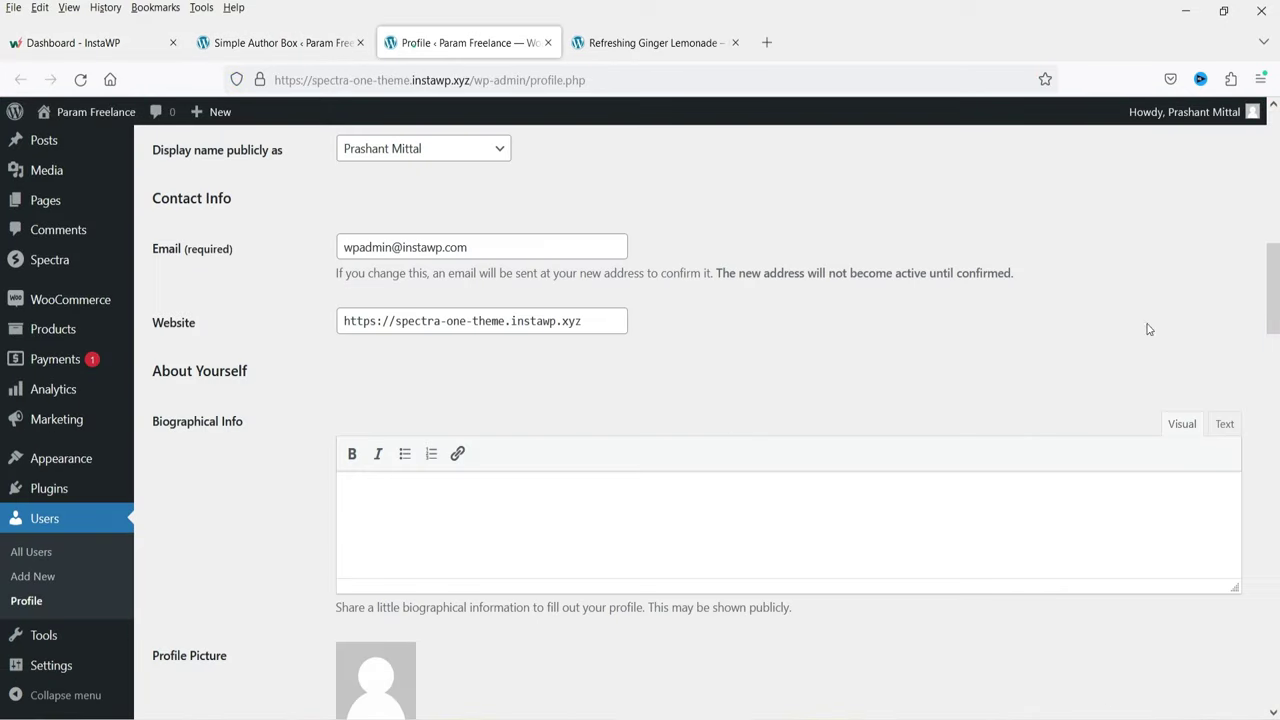
scroll(645, 313, down, 2)
scroll(651, 282, up, 1)
- Write a bio about 11+ years of freelance website design and update the profile
click(471, 432)
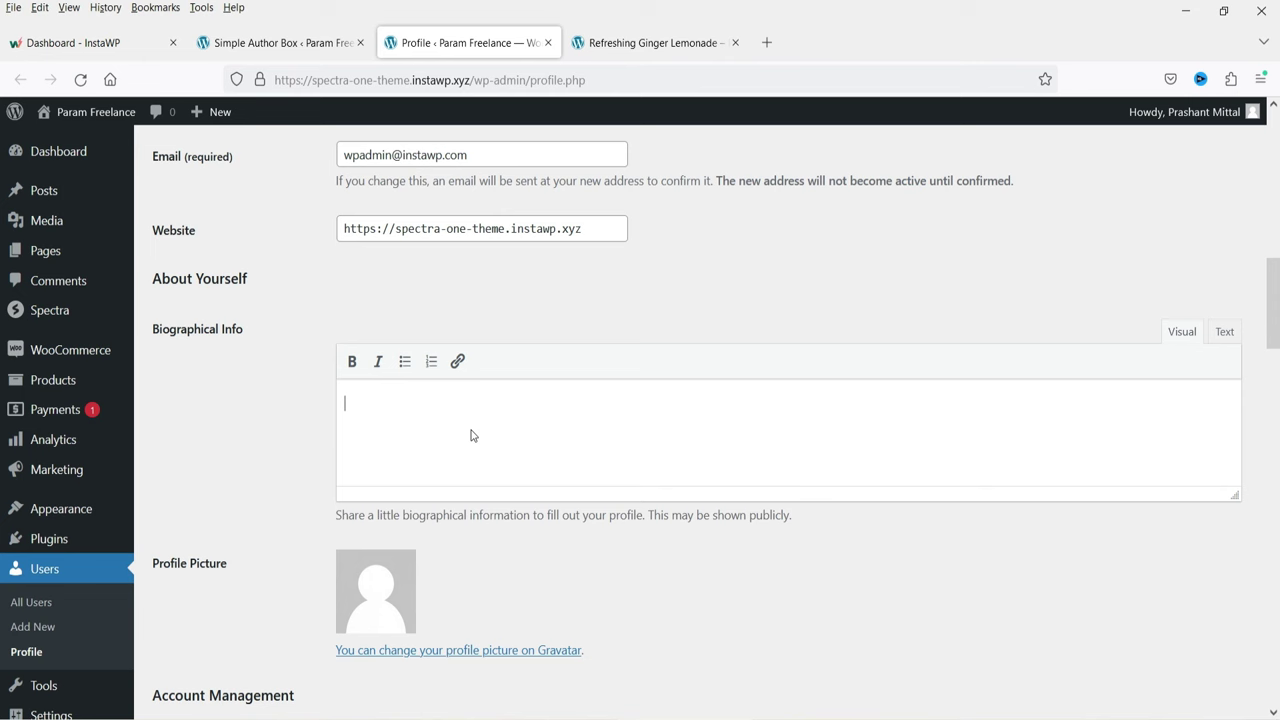
text(I am working as a freelance website designer for more than)
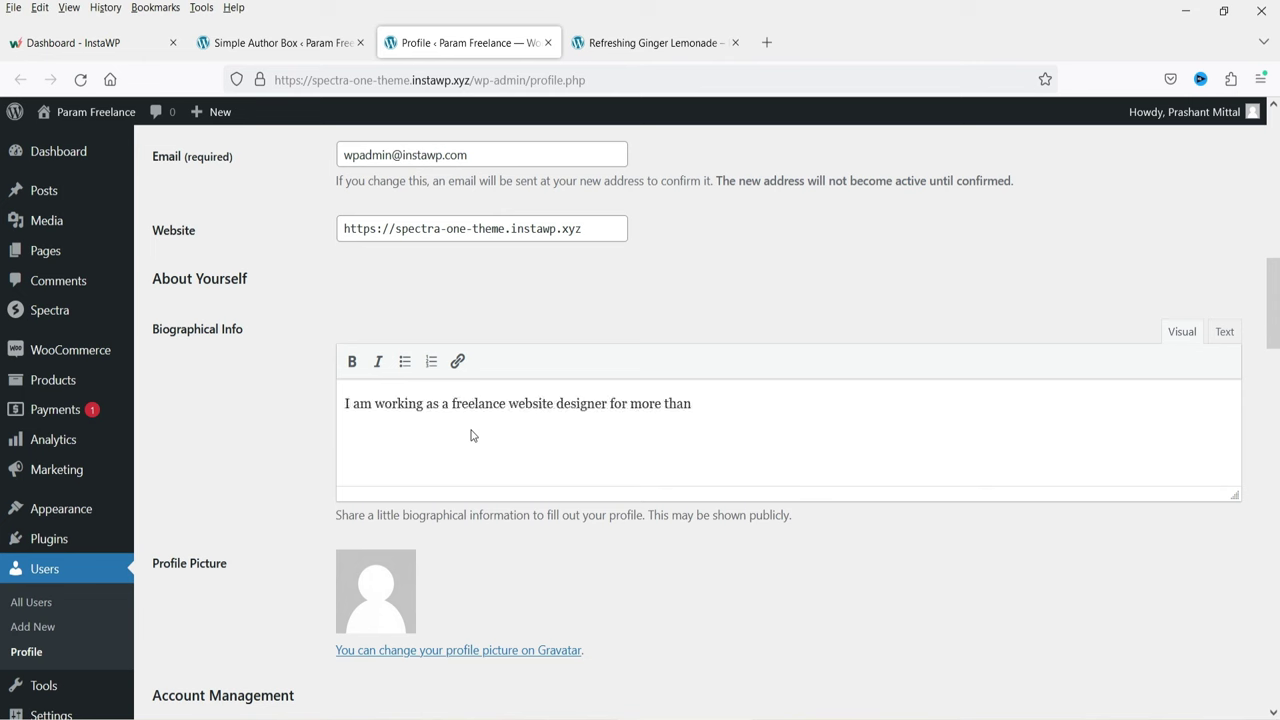
text( 11 years. I have designed more than 1500 websites. I work as a freelancer for many web design companies in USA, UK, Canada and Australia.)
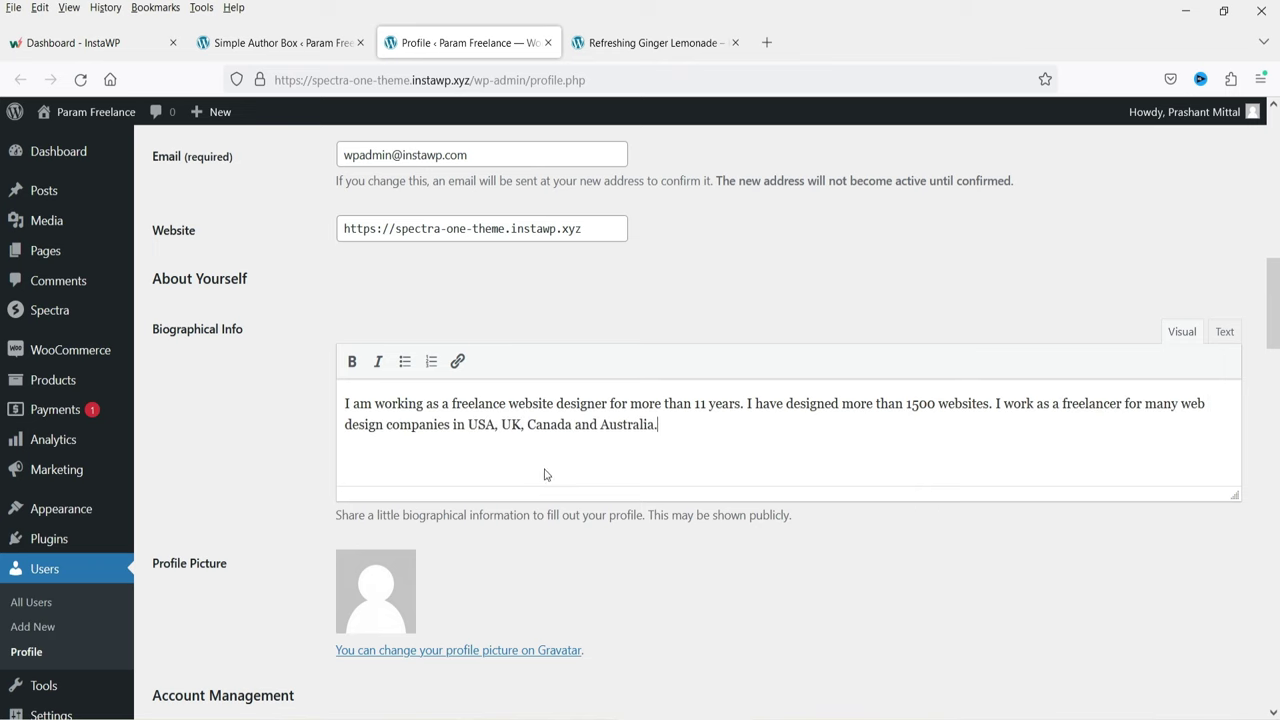
scroll(593, 484, down, 2)
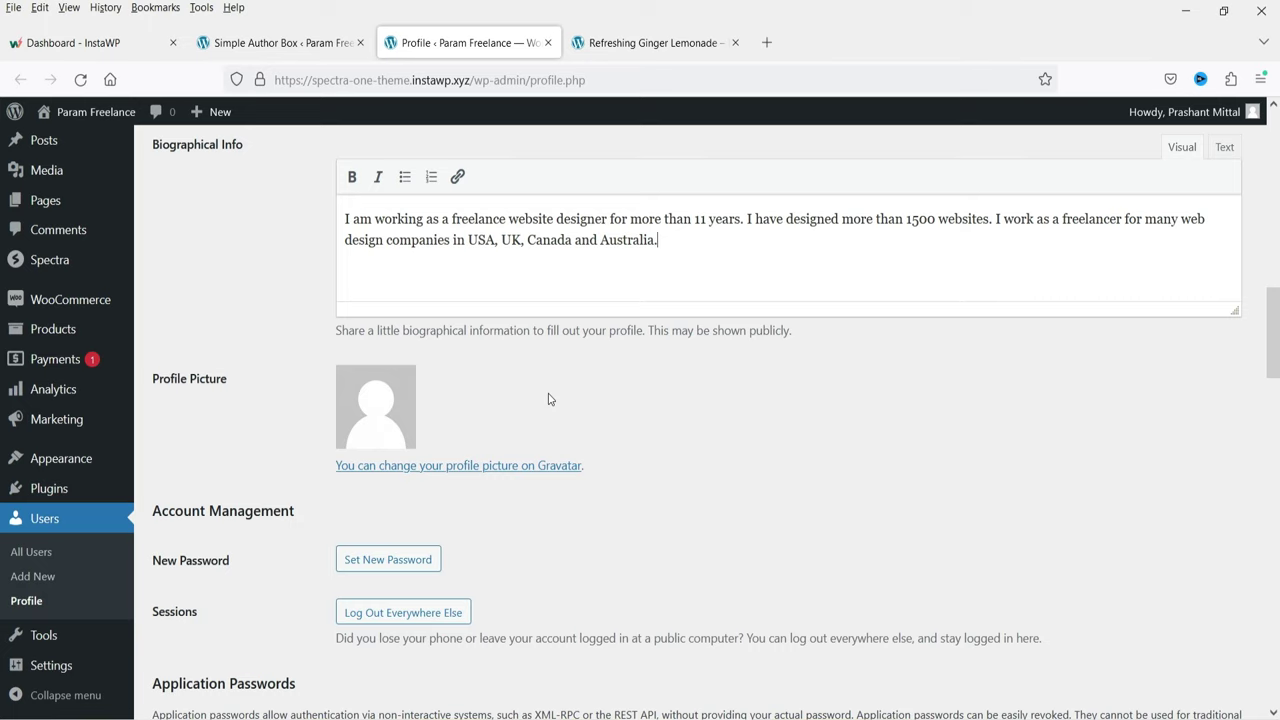
scroll(548, 399, down, 2)
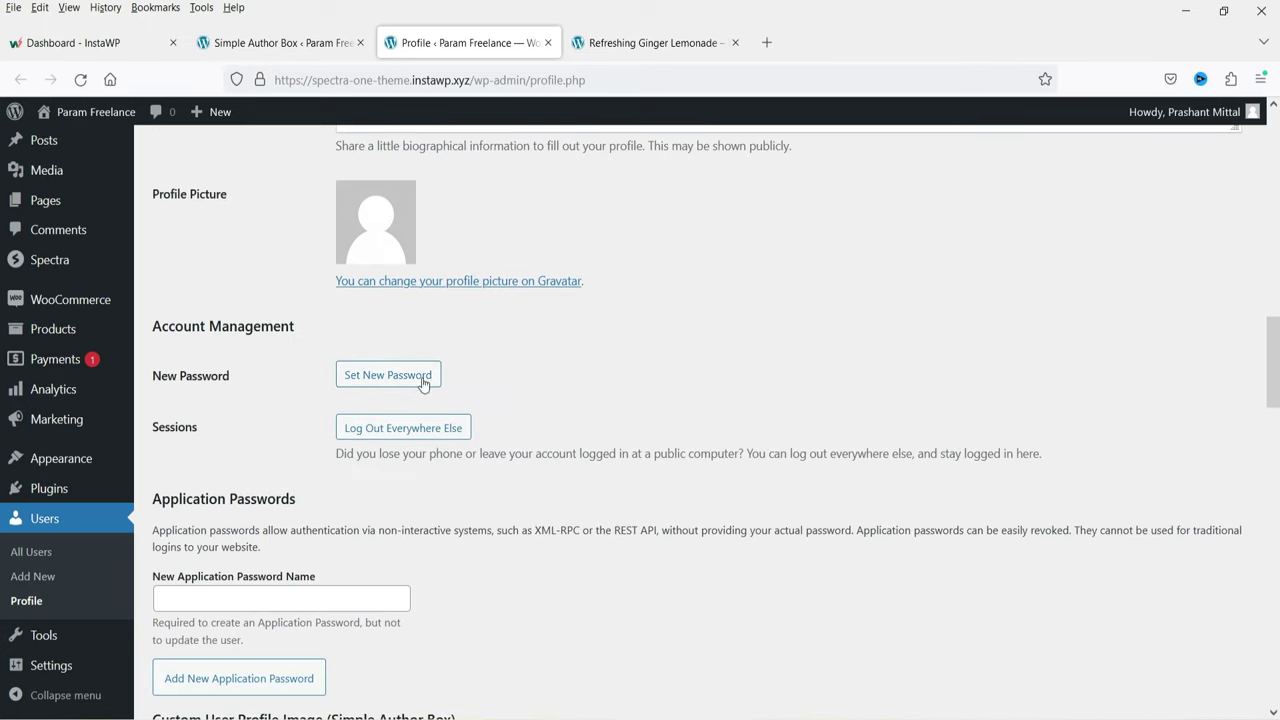
scroll(546, 428, down, 7)
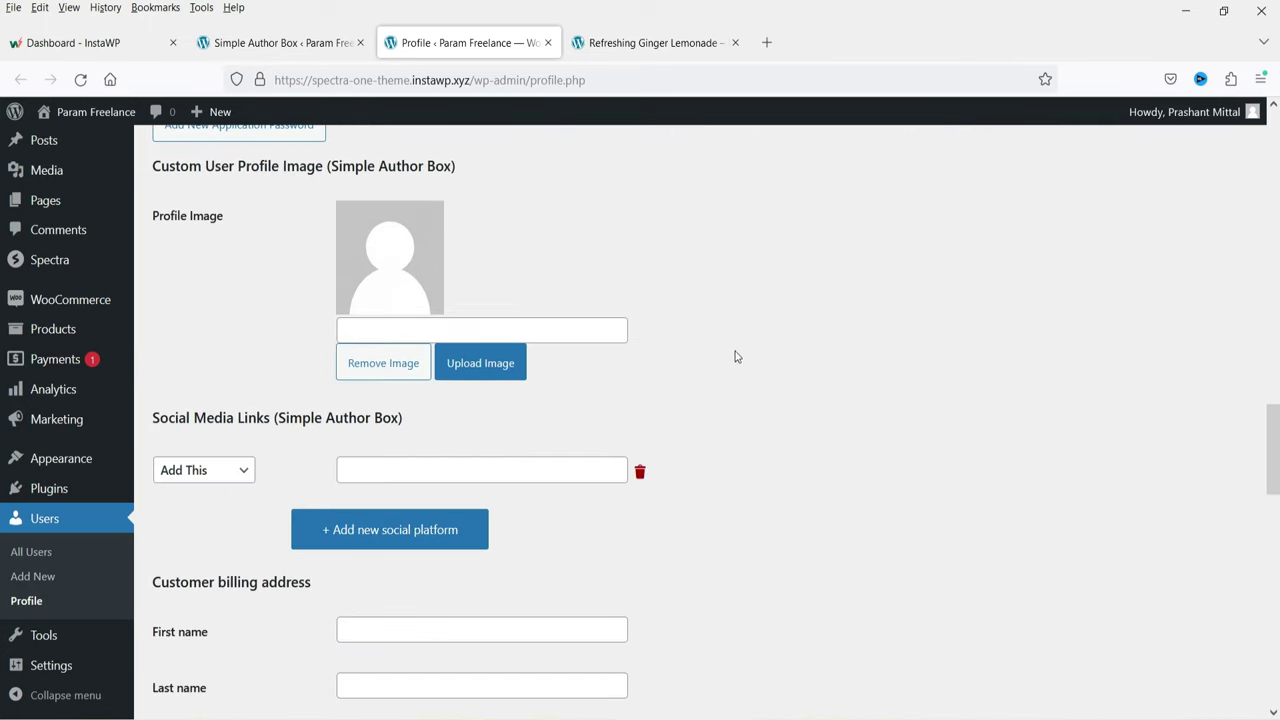
scroll(936, 340, up, 7)
scroll(374, 289, up, 10)
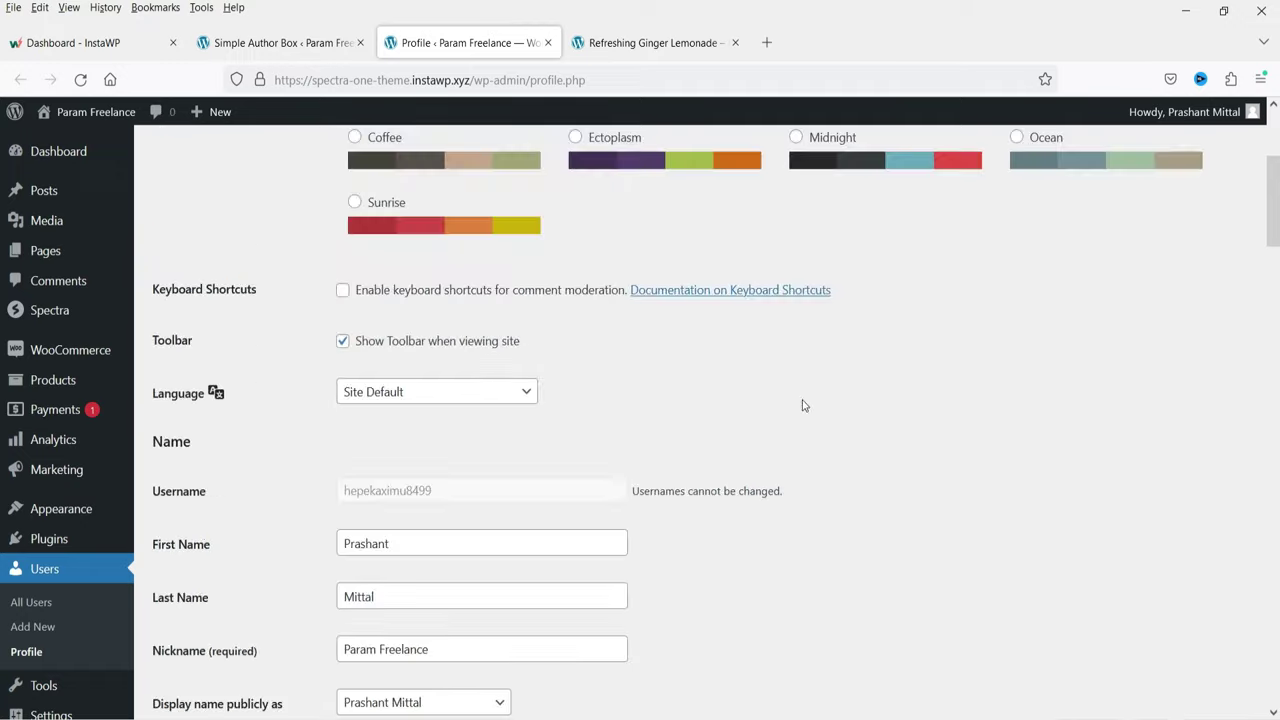
scroll(717, 371, down, 7)
scroll(749, 391, down, 20)
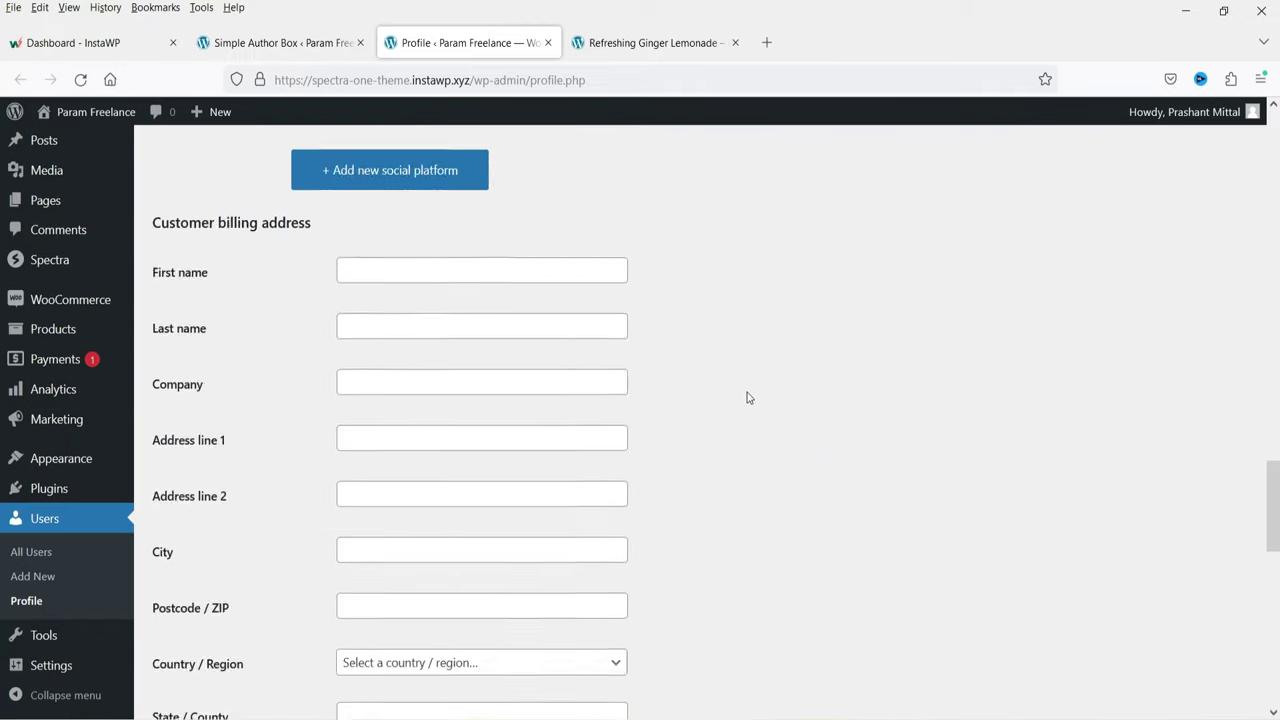
click(205, 634)
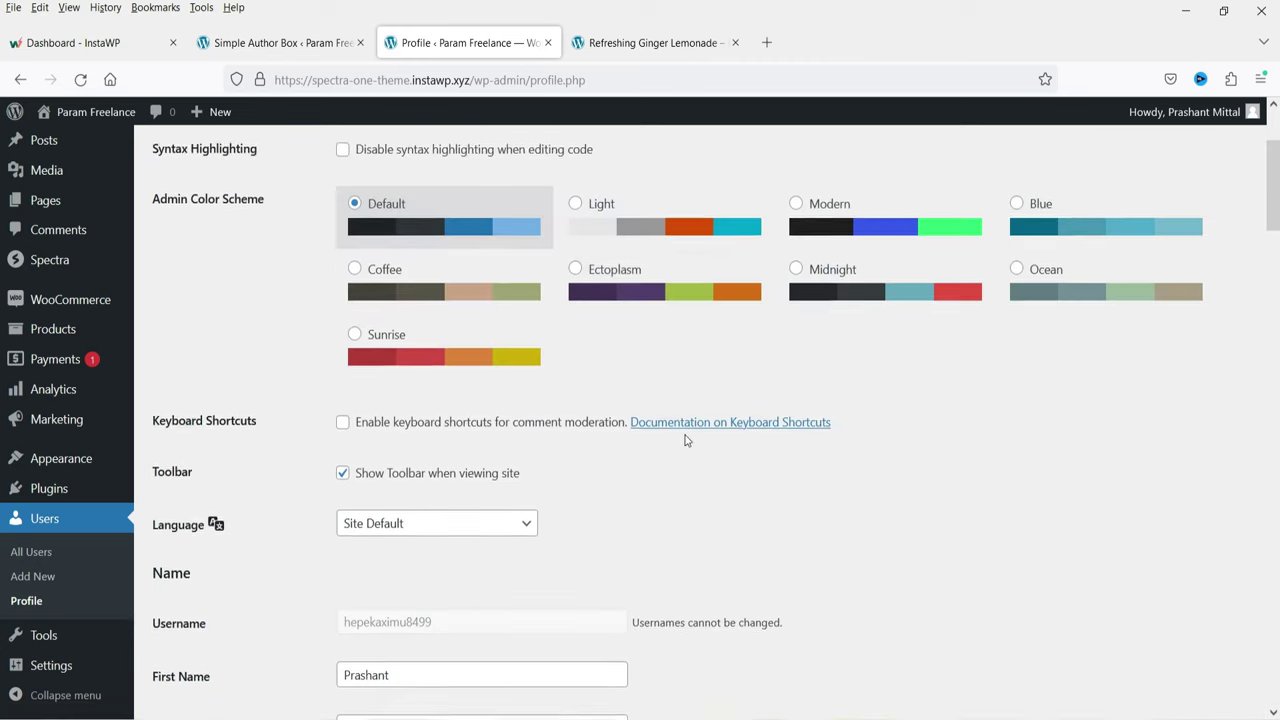
- Review the saved bio, check the Simple Author Box tab, and locate the Custom User Profile Image section
scroll(651, 426, down, 5)
scroll(509, 360, down, 3)
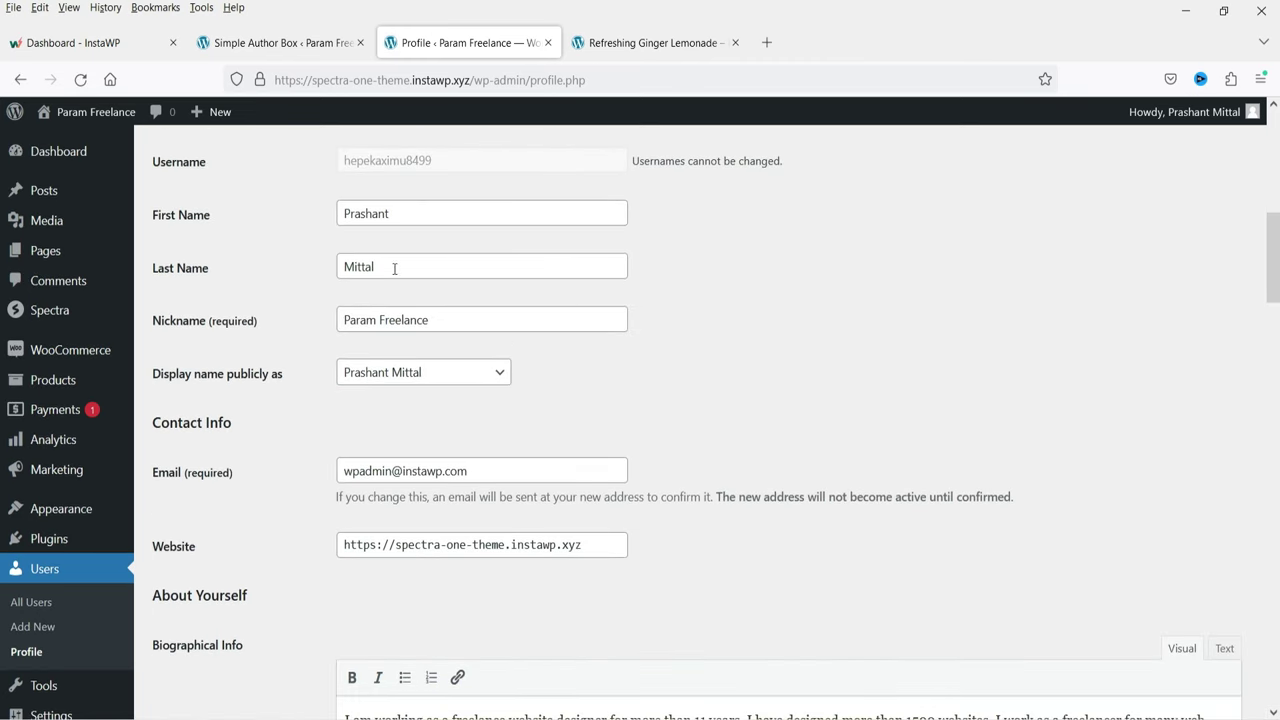
scroll(512, 342, down, 3)
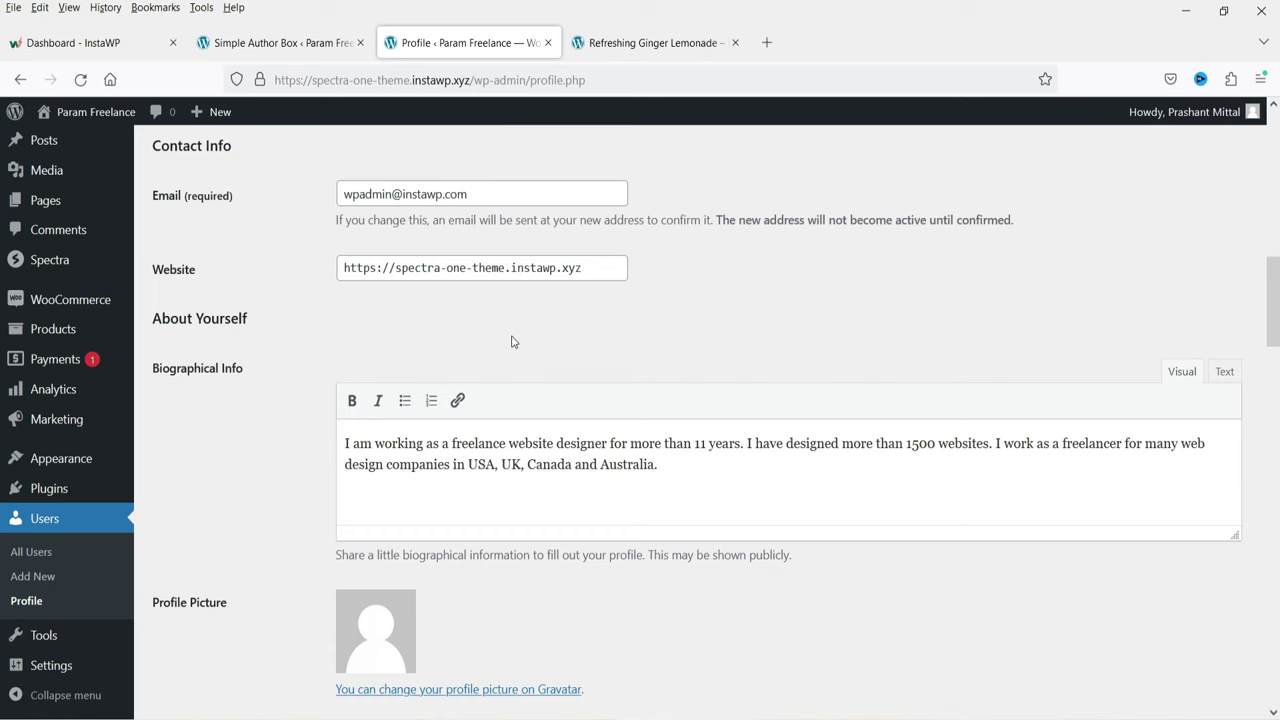
scroll(630, 245, down, 3)
click(453, 283)
click(703, 283)
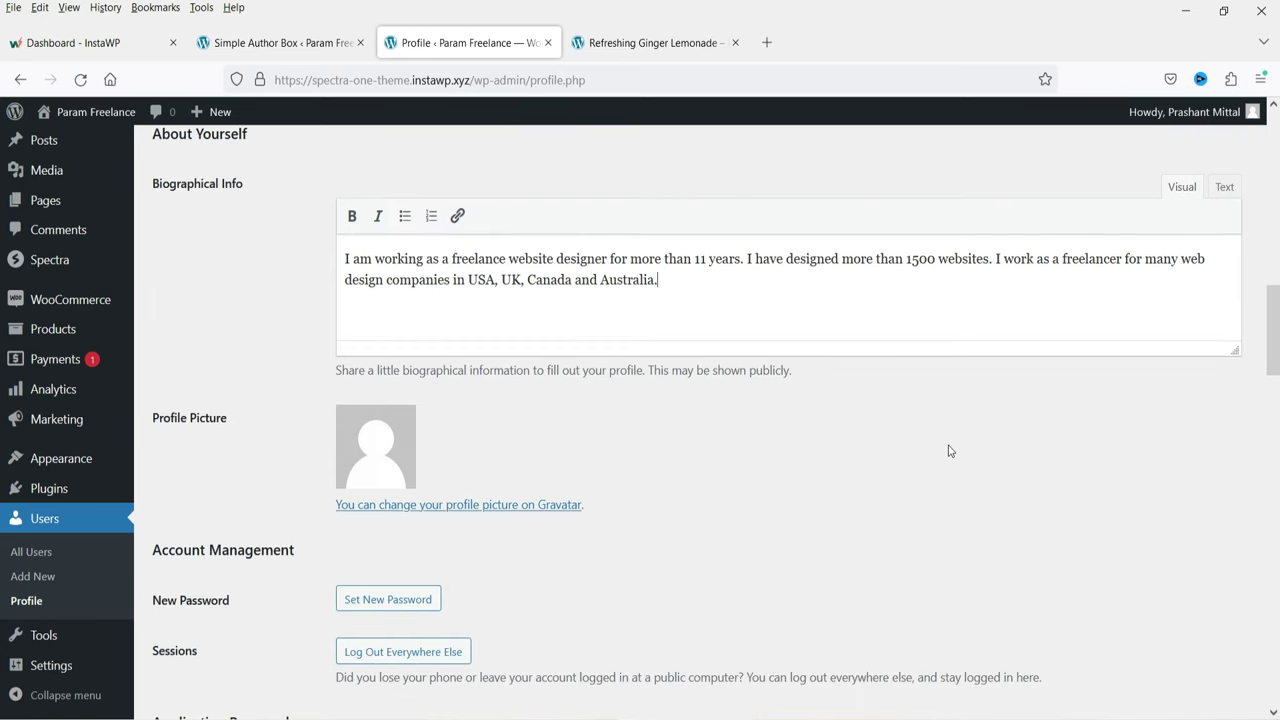
scroll(883, 397, down, 3)
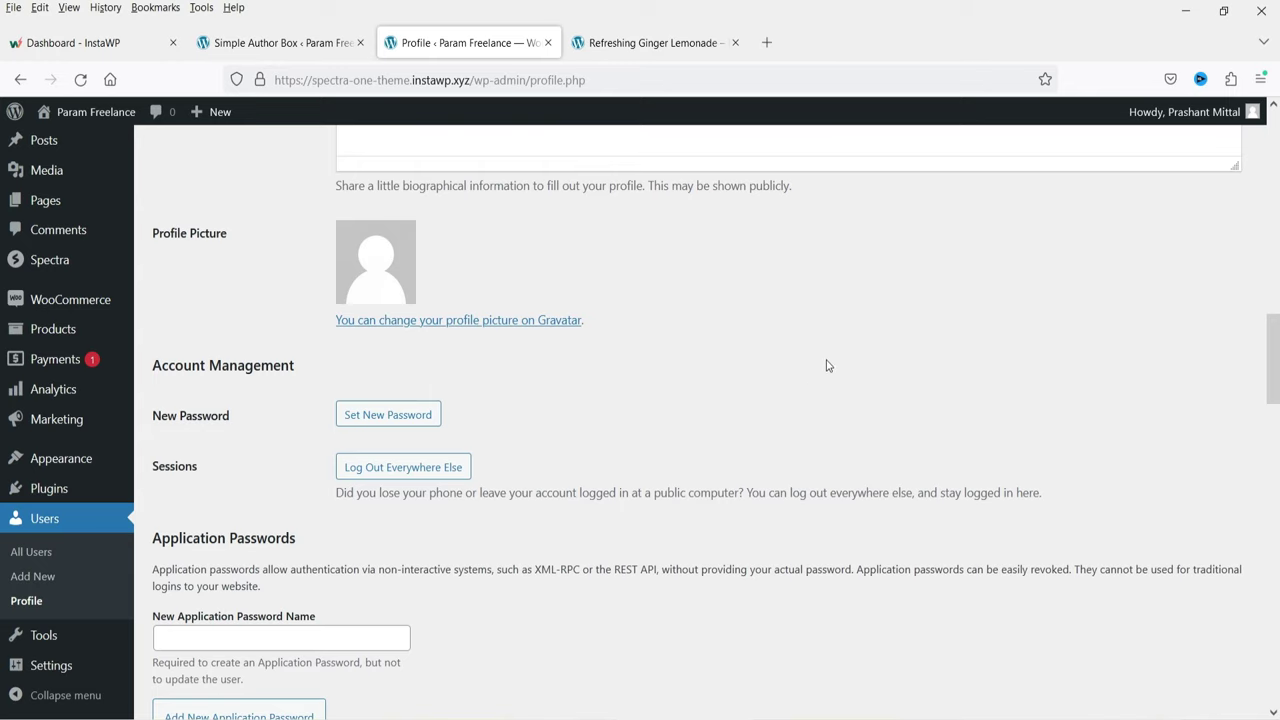
scroll(829, 369, down, 3)
scroll(820, 355, down, 3)
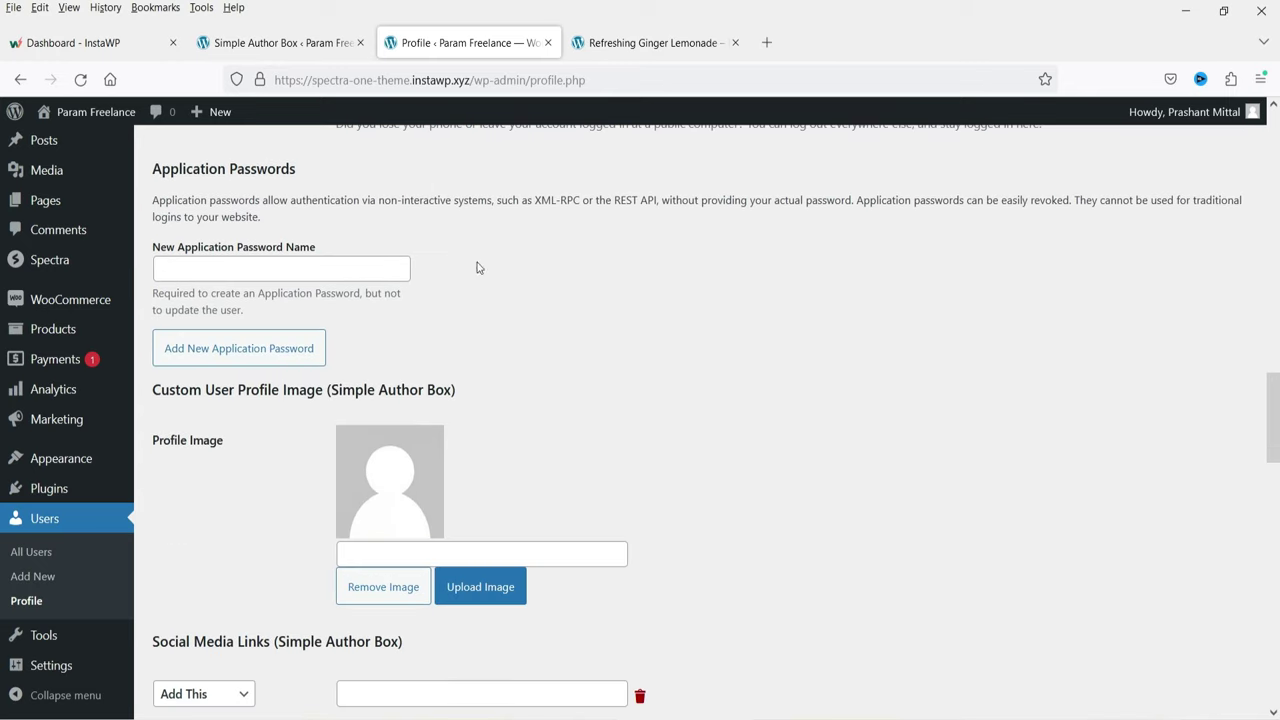
click(236, 43)
click(467, 50)
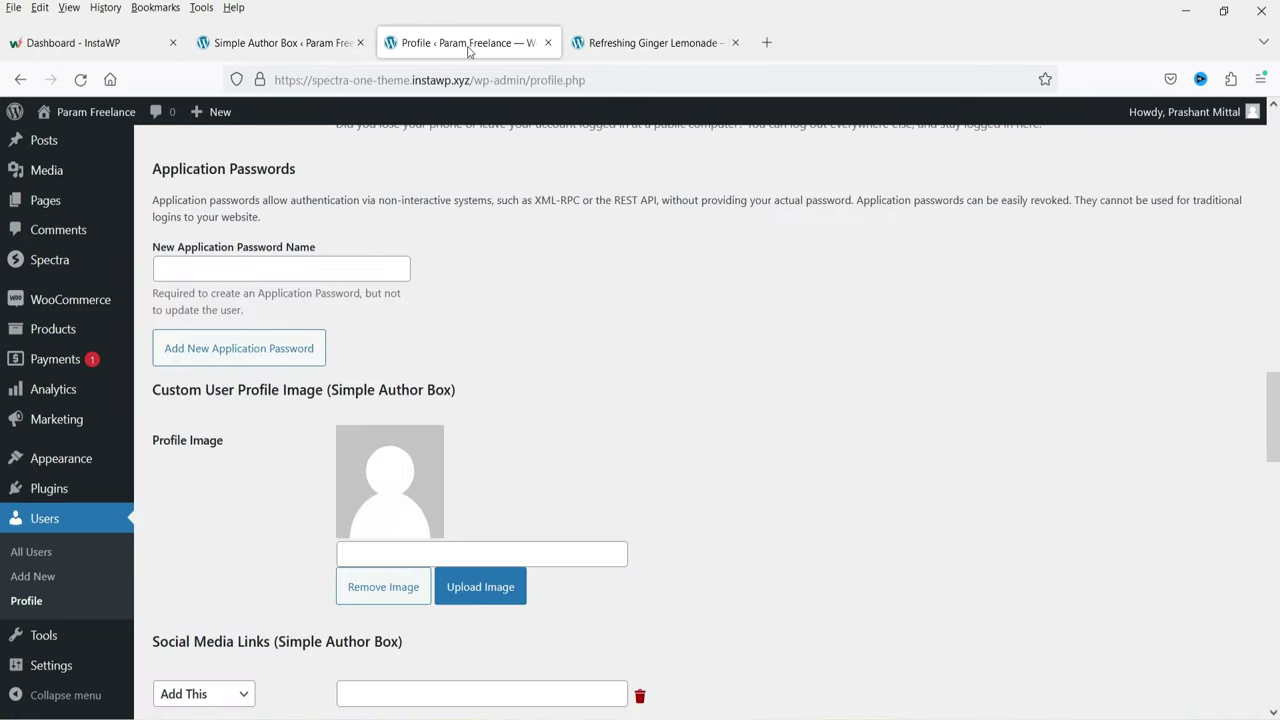
drag(155, 390, 457, 408)
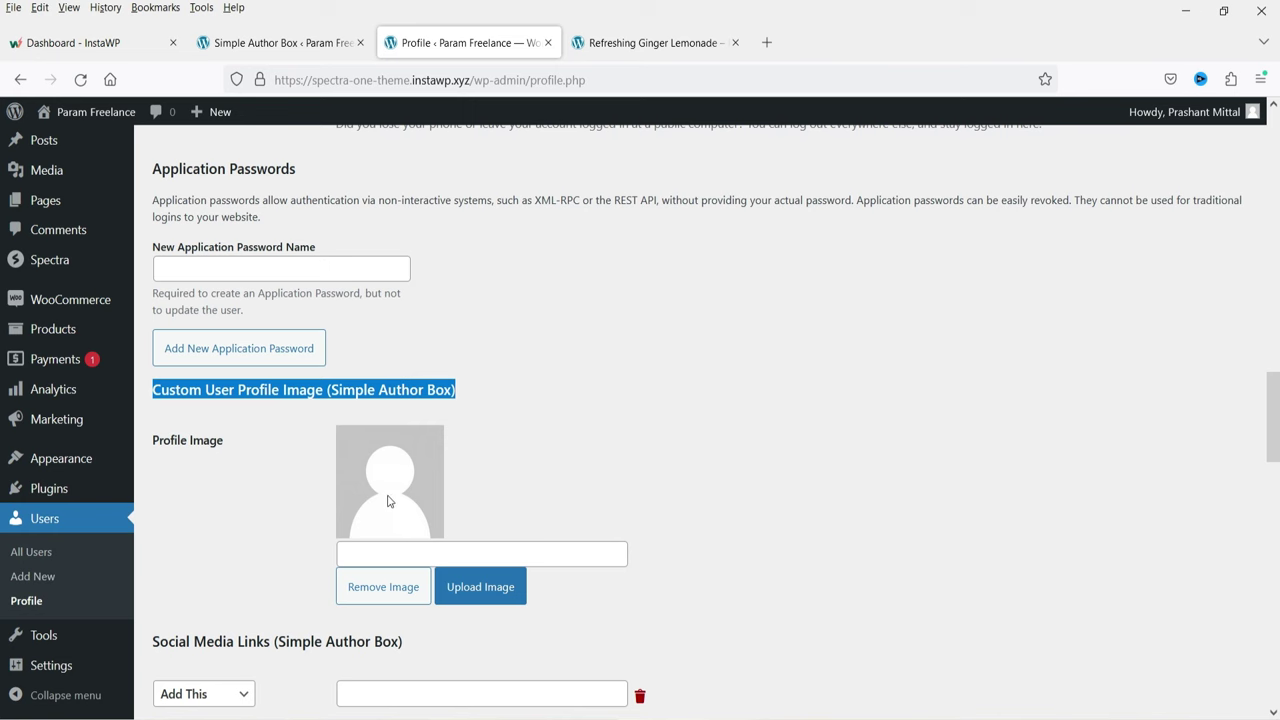
- Upload profile-pic.jpg through the media picker and set it as the custom profile image
click(638, 387)
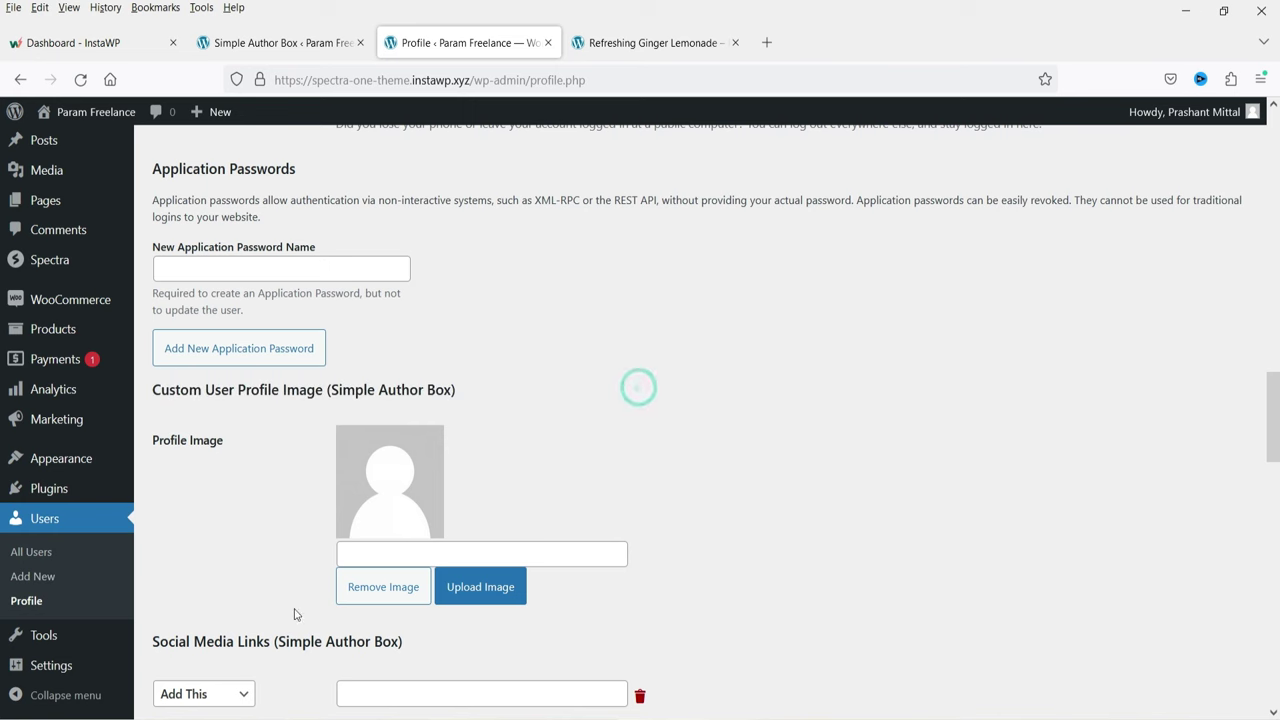
click(477, 590)
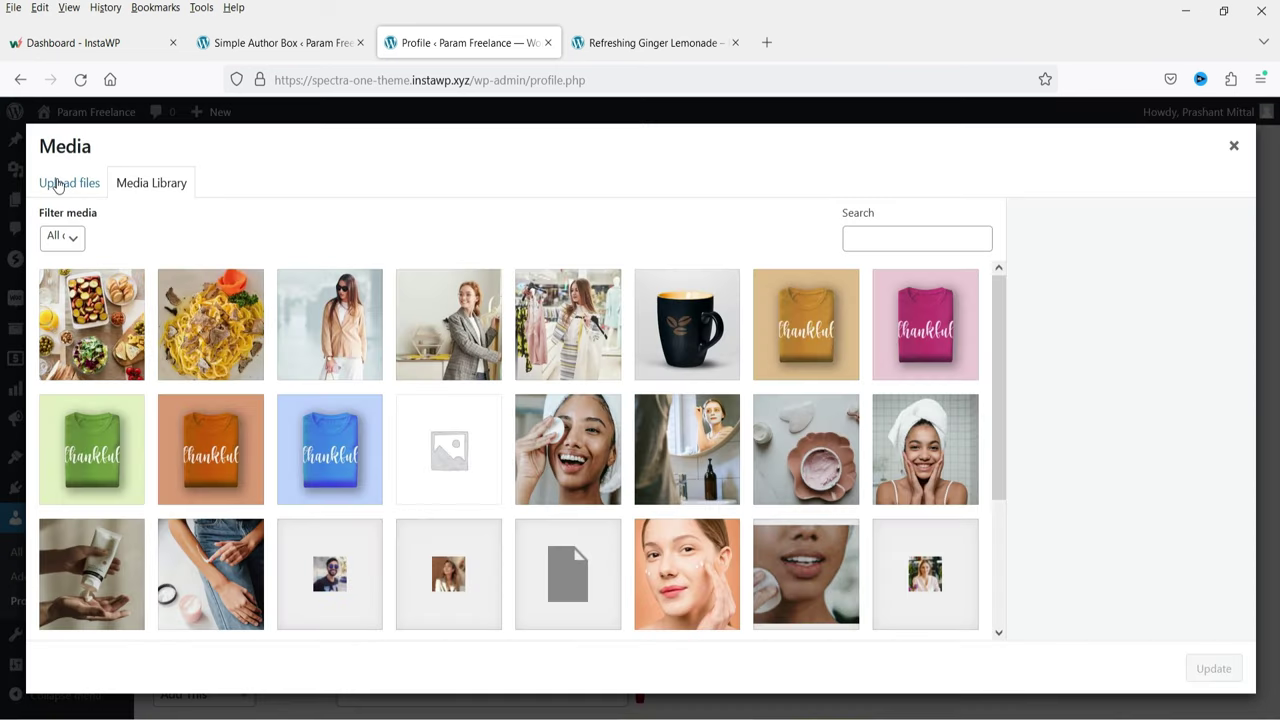
click(60, 183)
click(650, 425)
click(486, 140)
key(Return)
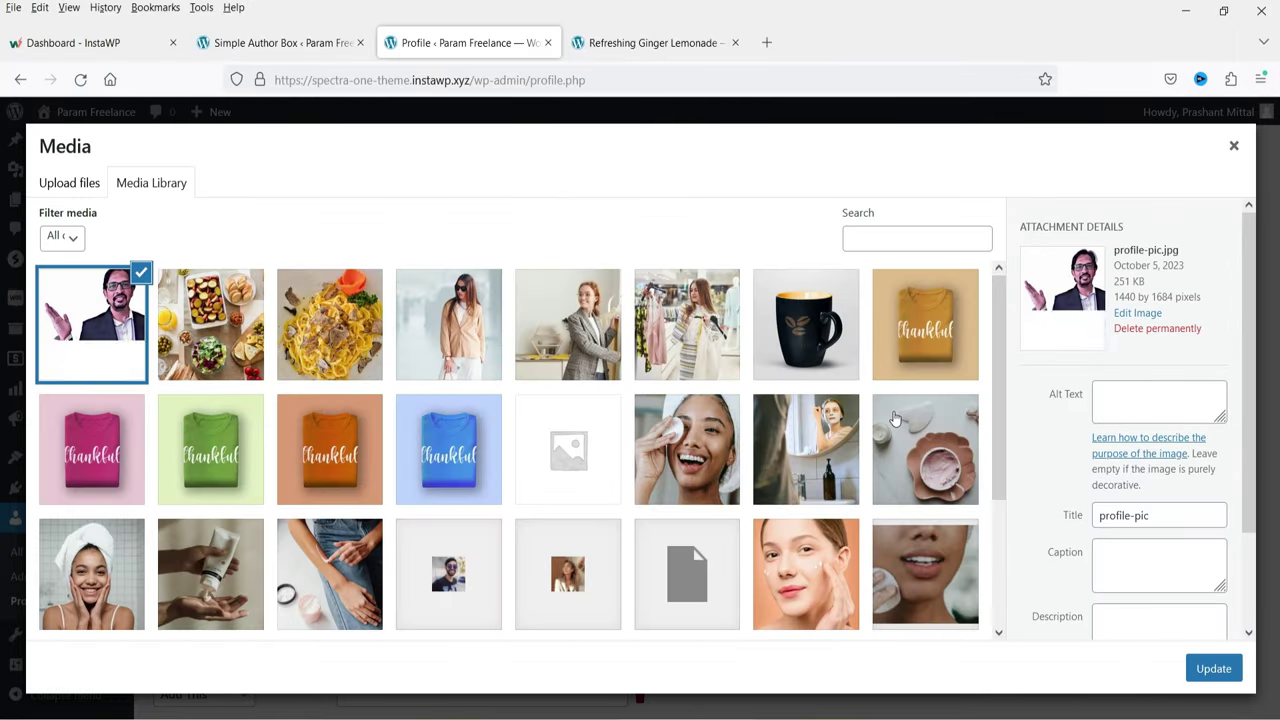
click(1232, 669)
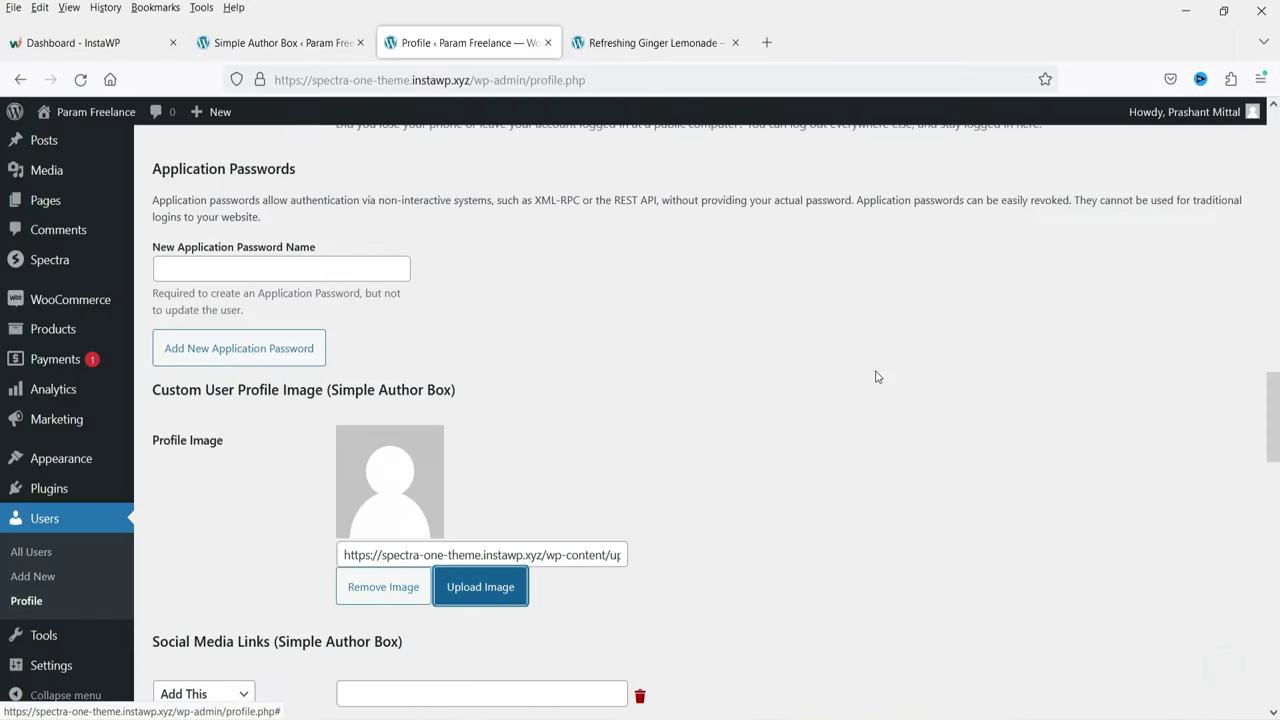
scroll(706, 366, down, 4)
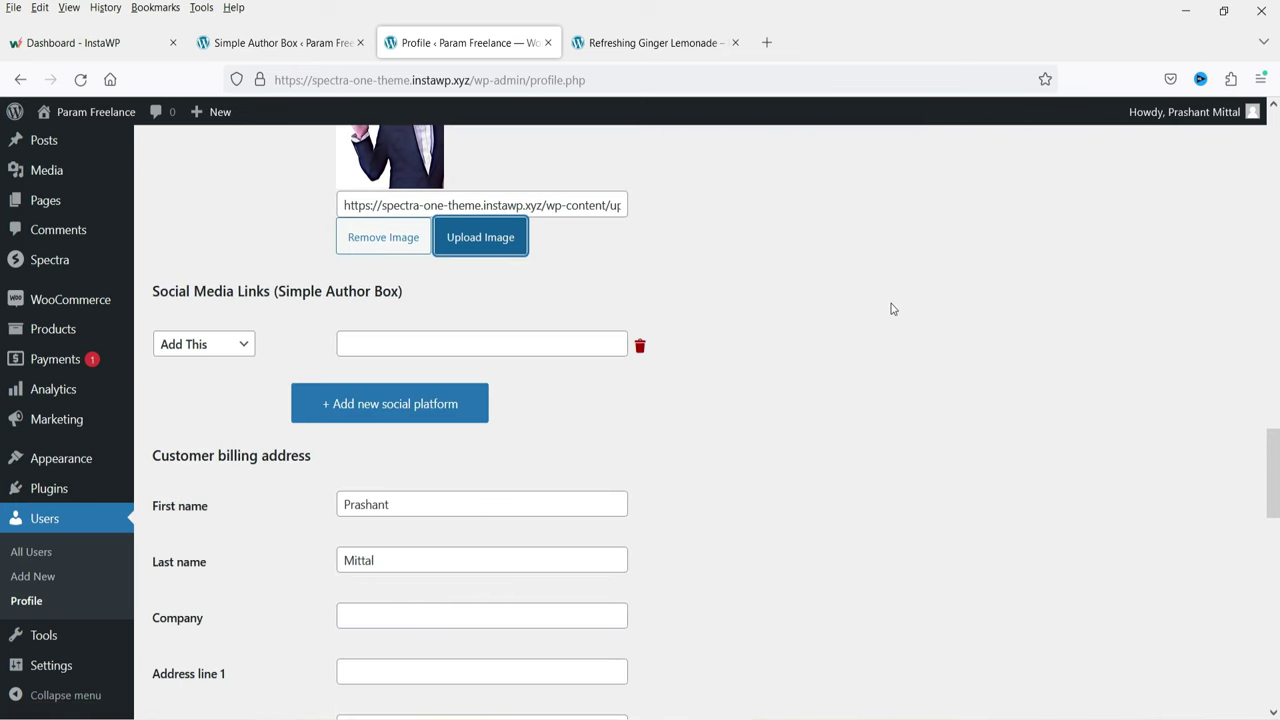
- Add a Facebook social link by pasting the page URL
click(180, 343)
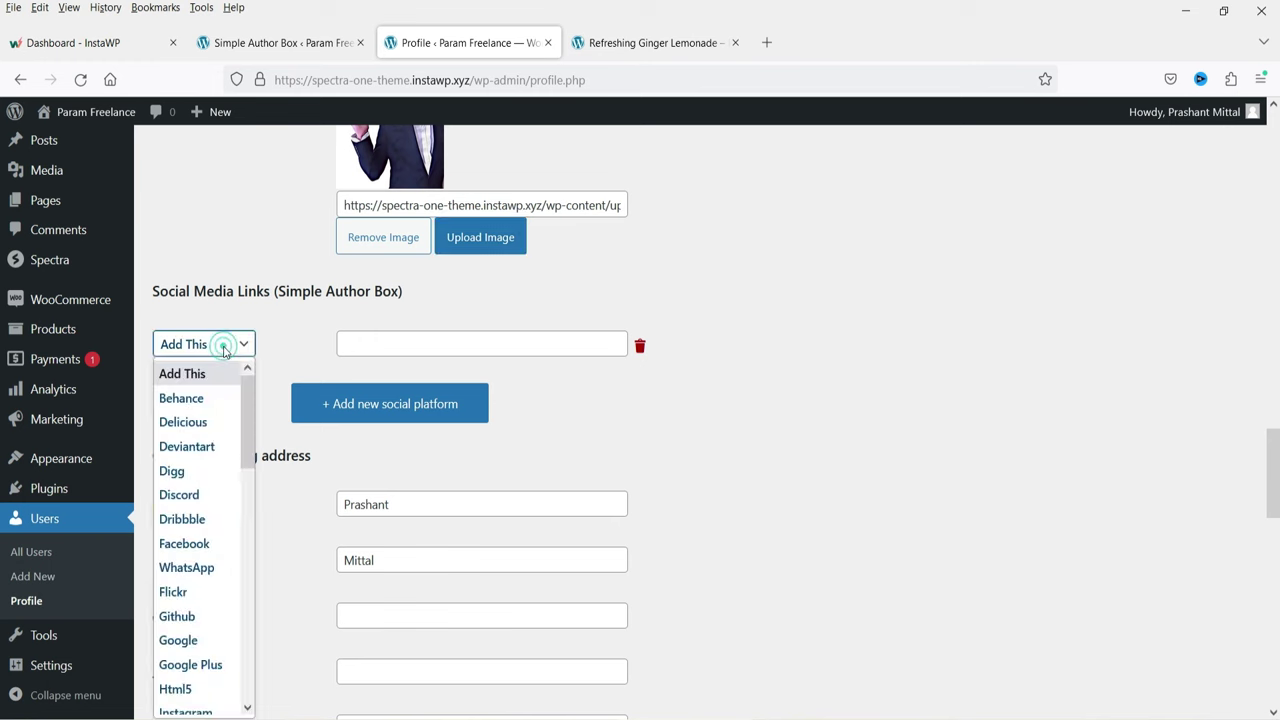
click(200, 543)
click(383, 339)
click(404, 339)
text(https://www.facebook.com/Official.ParamFreelance/)
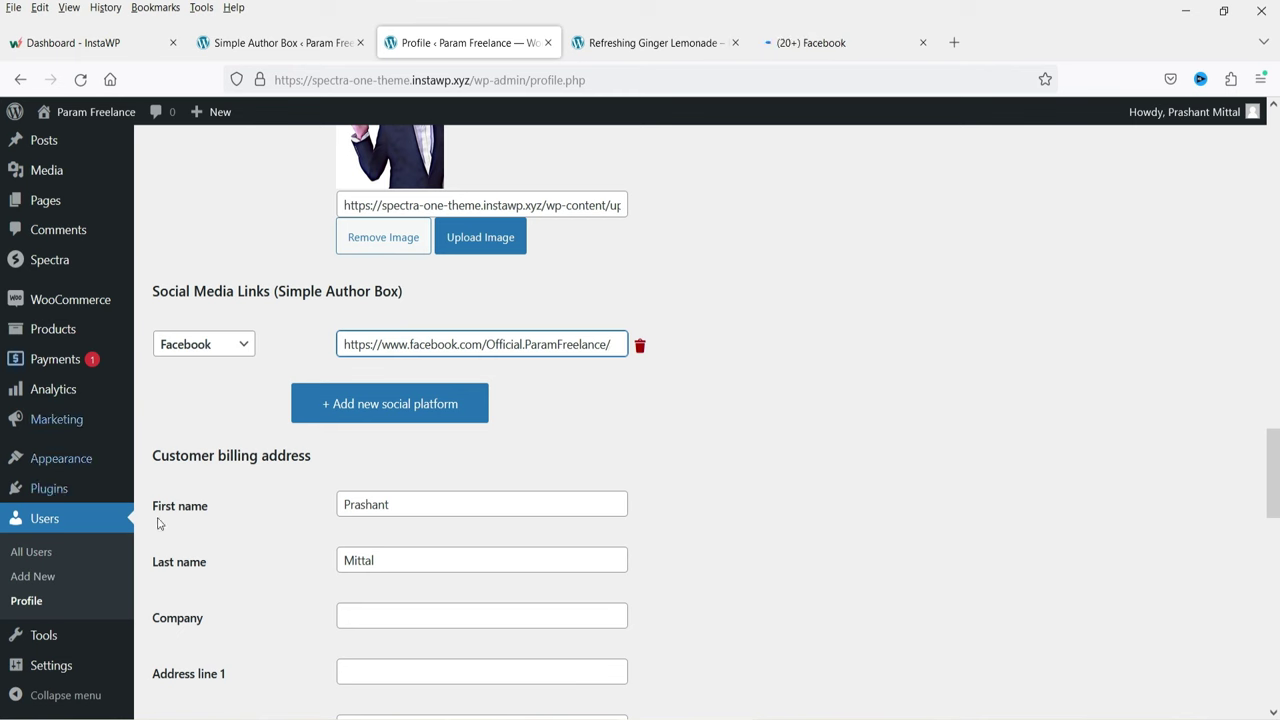
- Add a second social row for YouTube with the channel URL
click(443, 403)
click(180, 405)
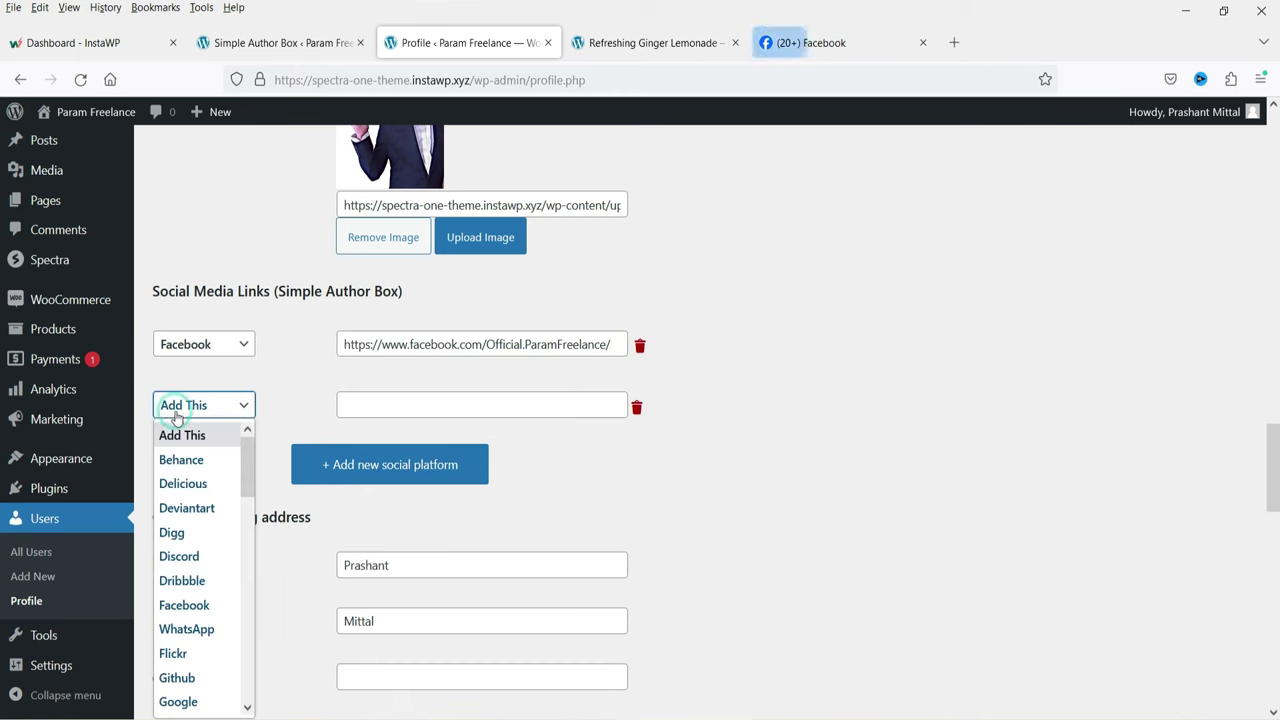
scroll(186, 556, down, 5)
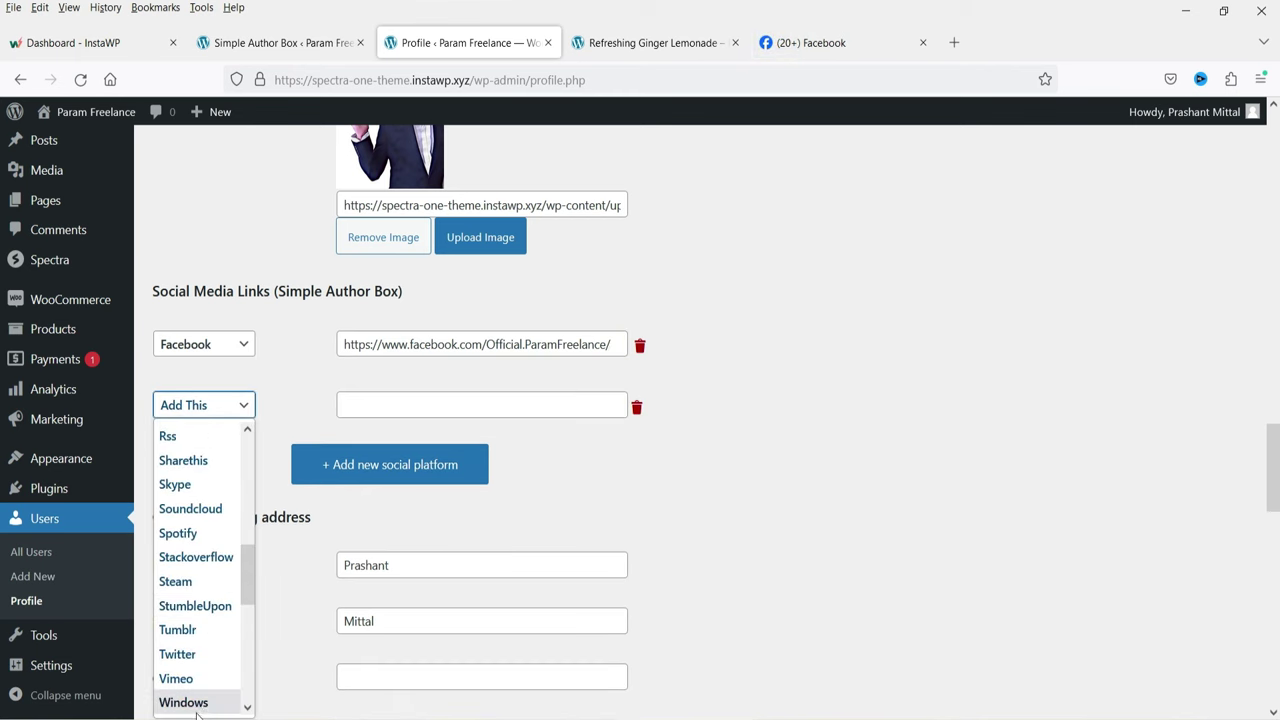
scroll(200, 635, up, 5)
drag(248, 470, 256, 578)
scroll(256, 578, down, 3)
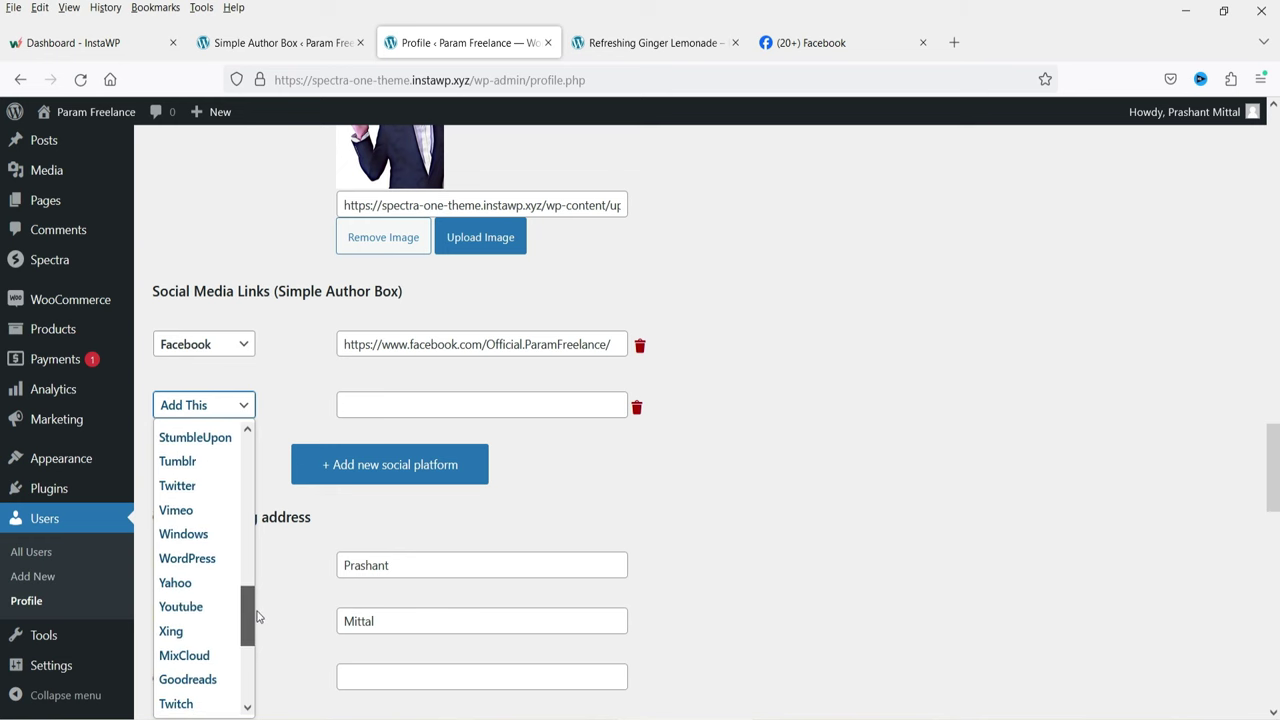
click(209, 607)
click(370, 398)
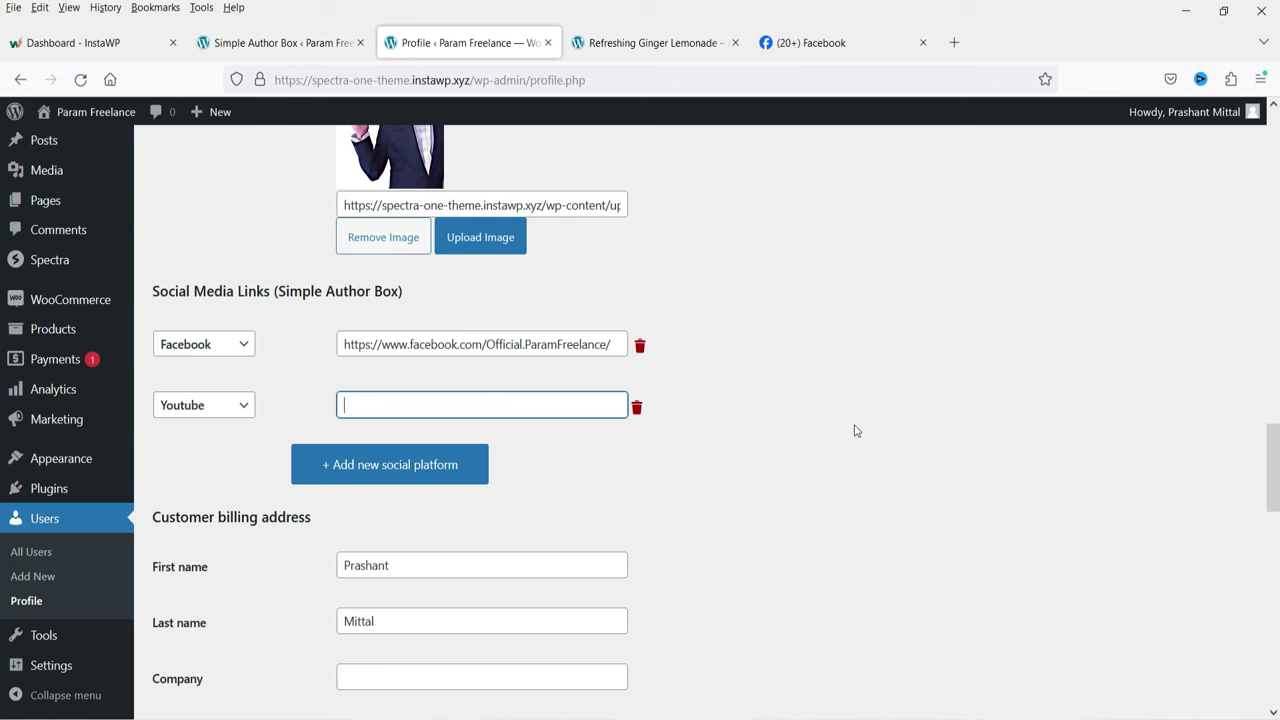
text(https://www.youtube.com/@ParamFreelance)
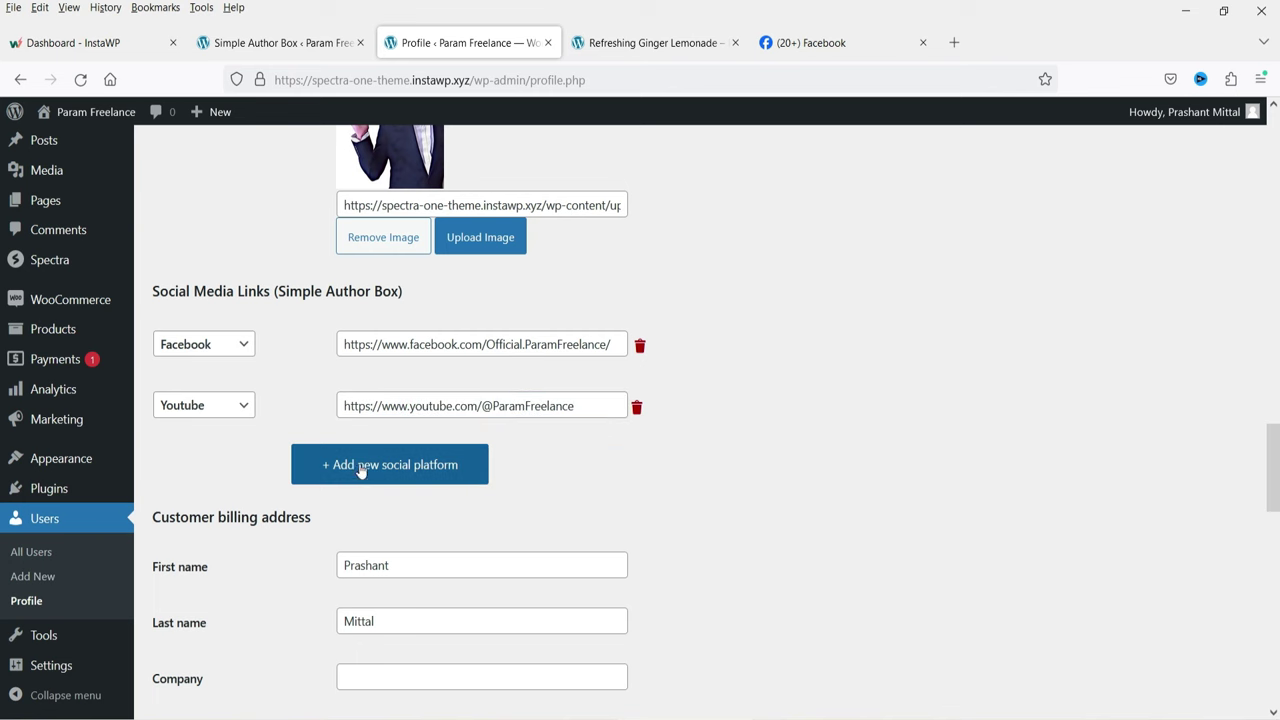
- Add a third social row for Twitter with the profile URL
click(360, 466)
click(200, 465)
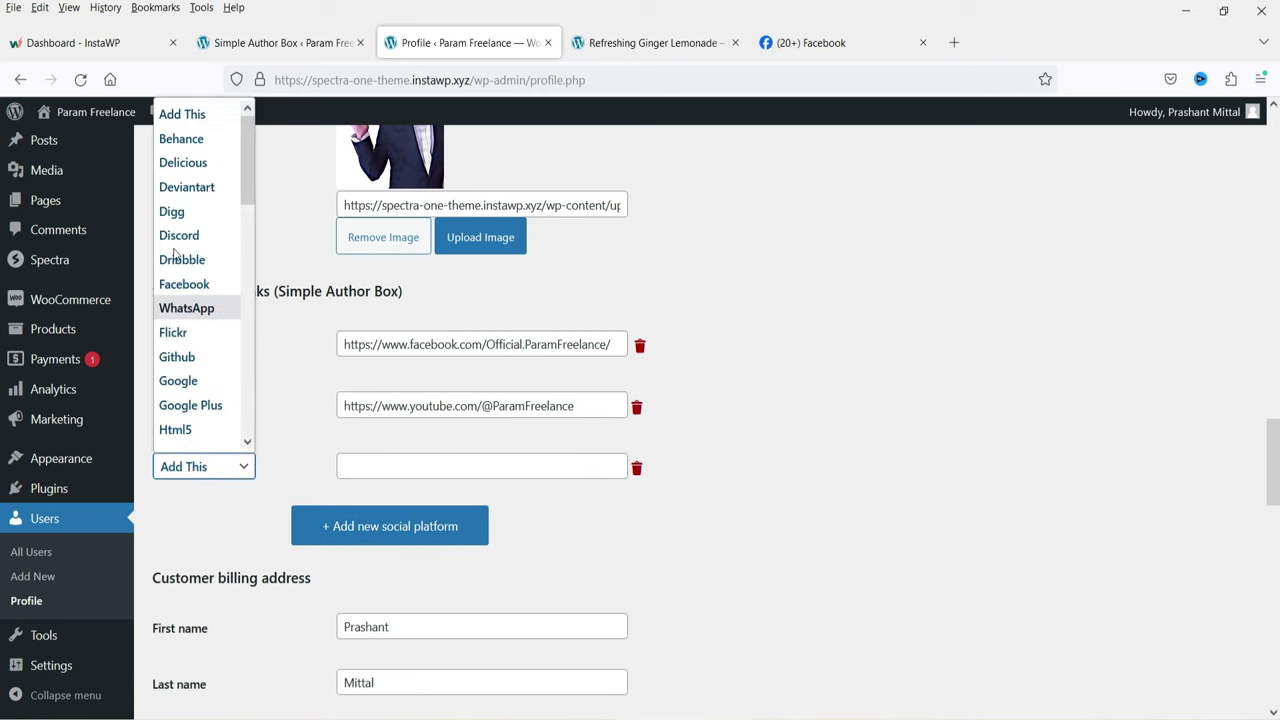
scroll(209, 263, down, 5)
click(195, 346)
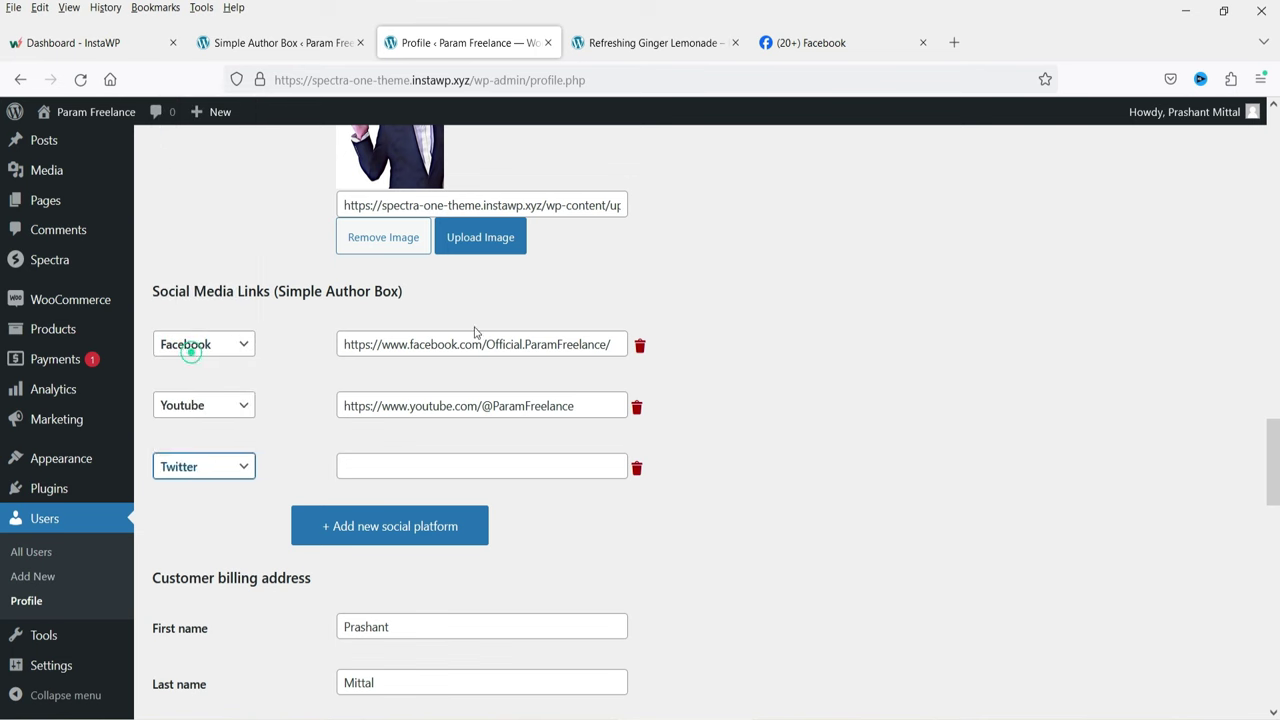
click(368, 470)
text(https://twitter.com/)
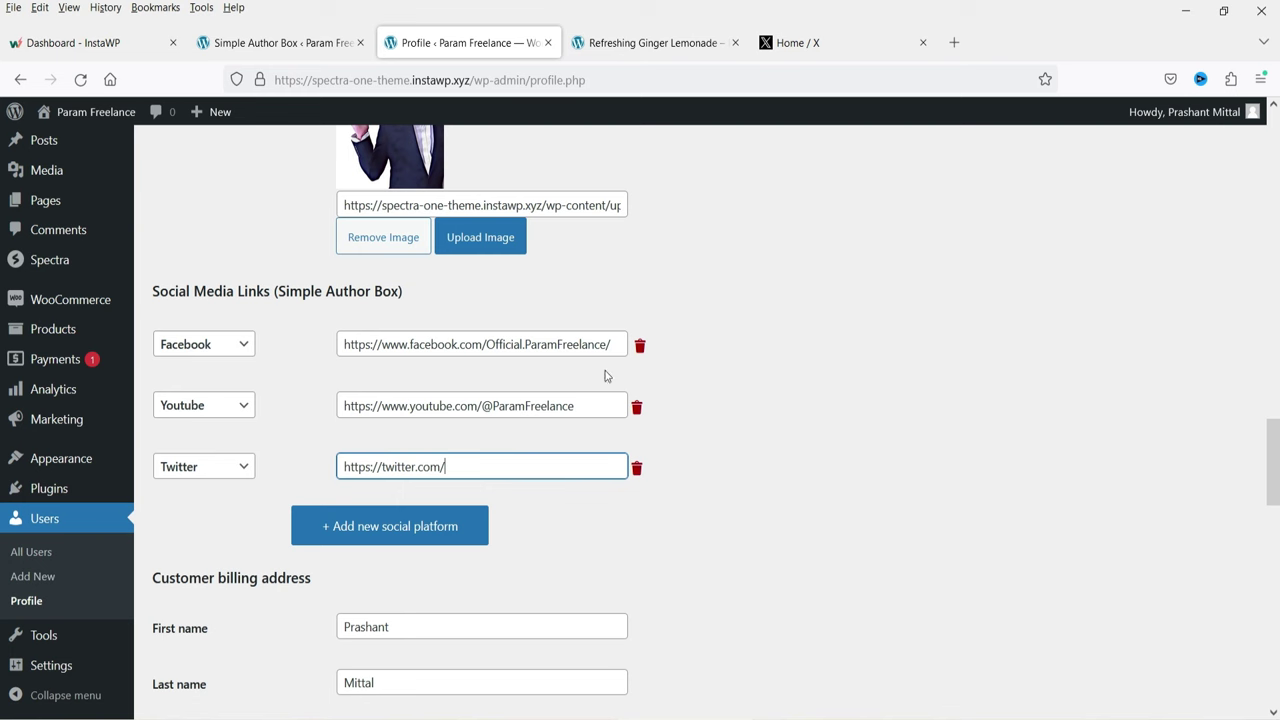
click(243, 466)
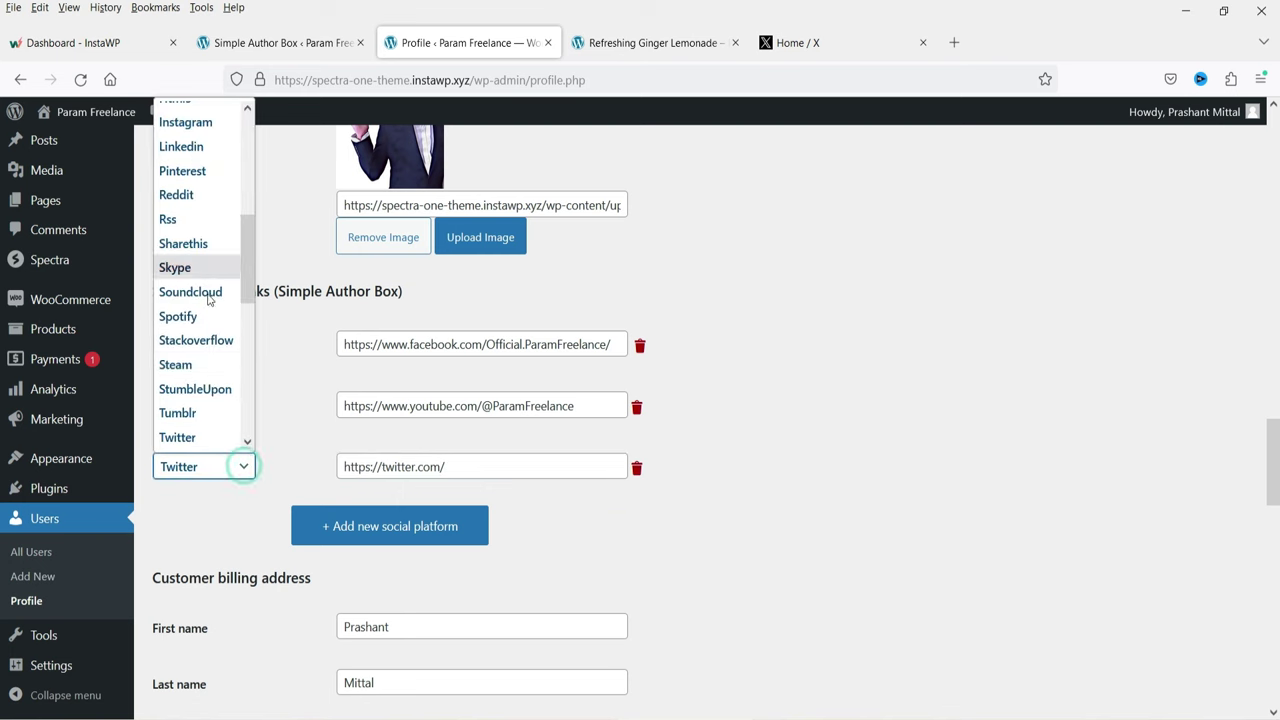
scroll(211, 380, down, 5)
scroll(207, 390, up, 10)
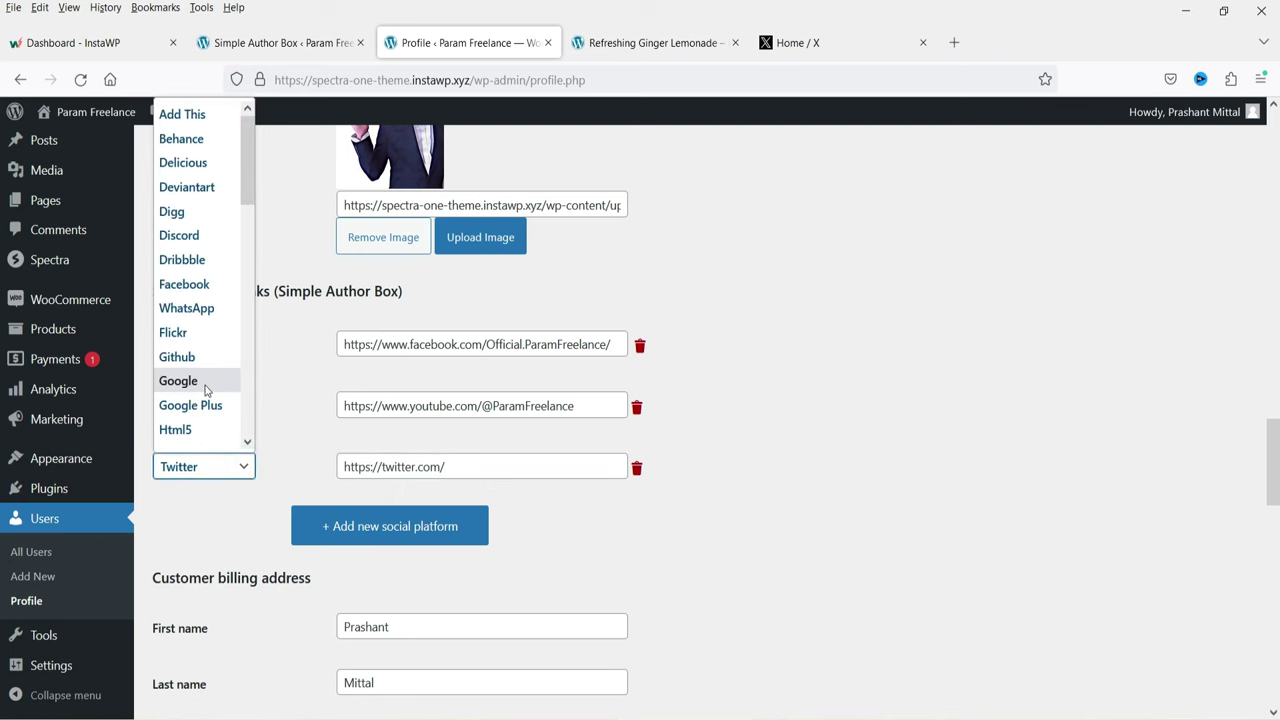
click(927, 388)
- Save the profile with the Facebook, YouTube and Twitter links
scroll(880, 415, down, 2)
scroll(700, 400, up, 4)
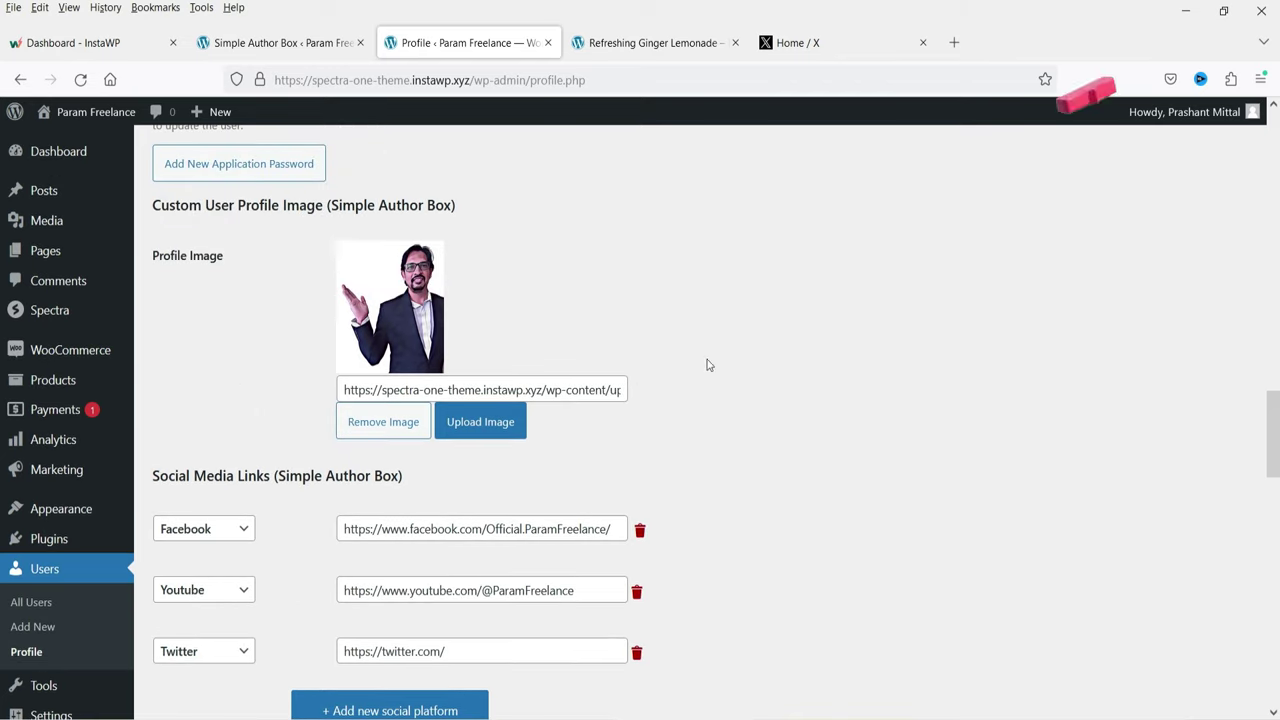
scroll(775, 342, down, 15)
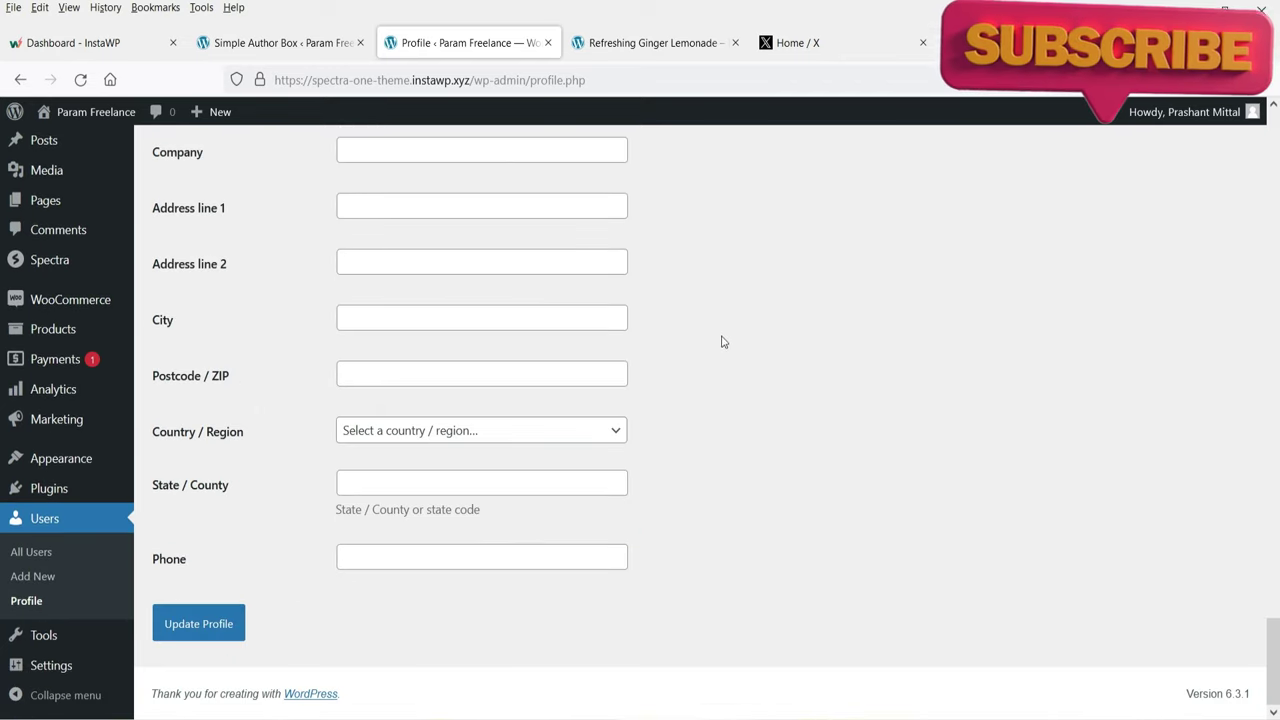
click(236, 626)
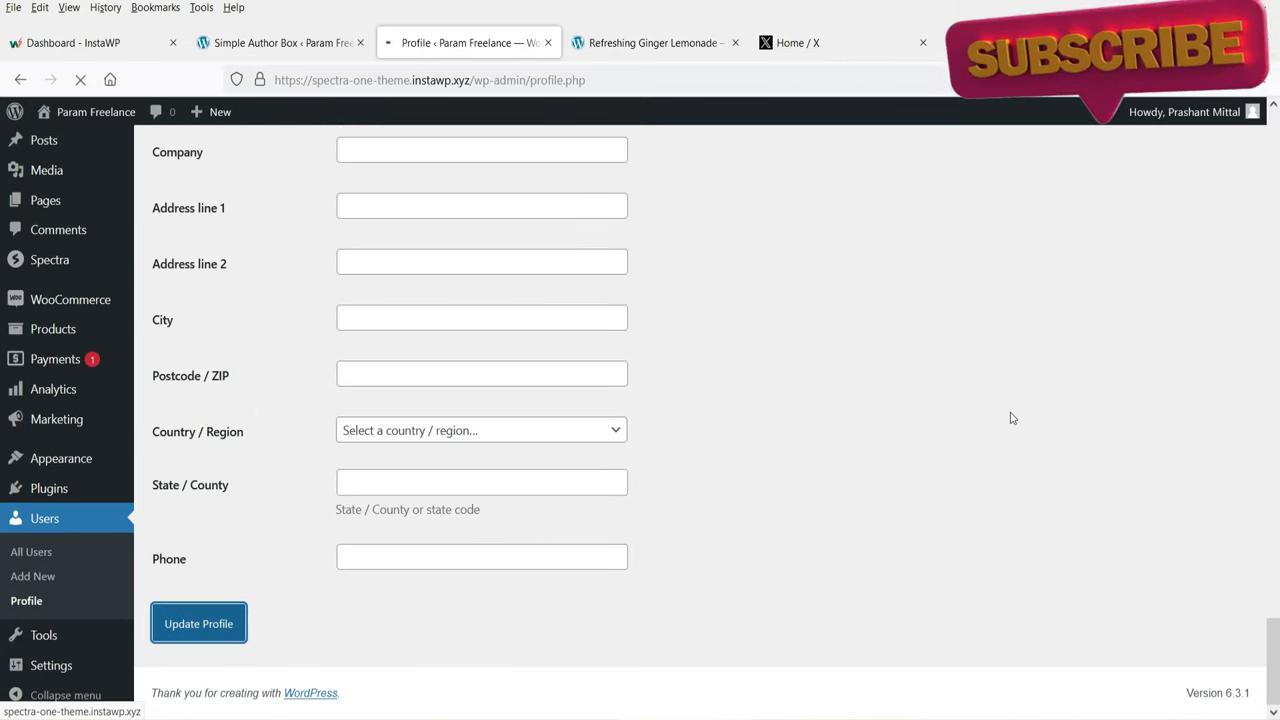
click(262, 44)
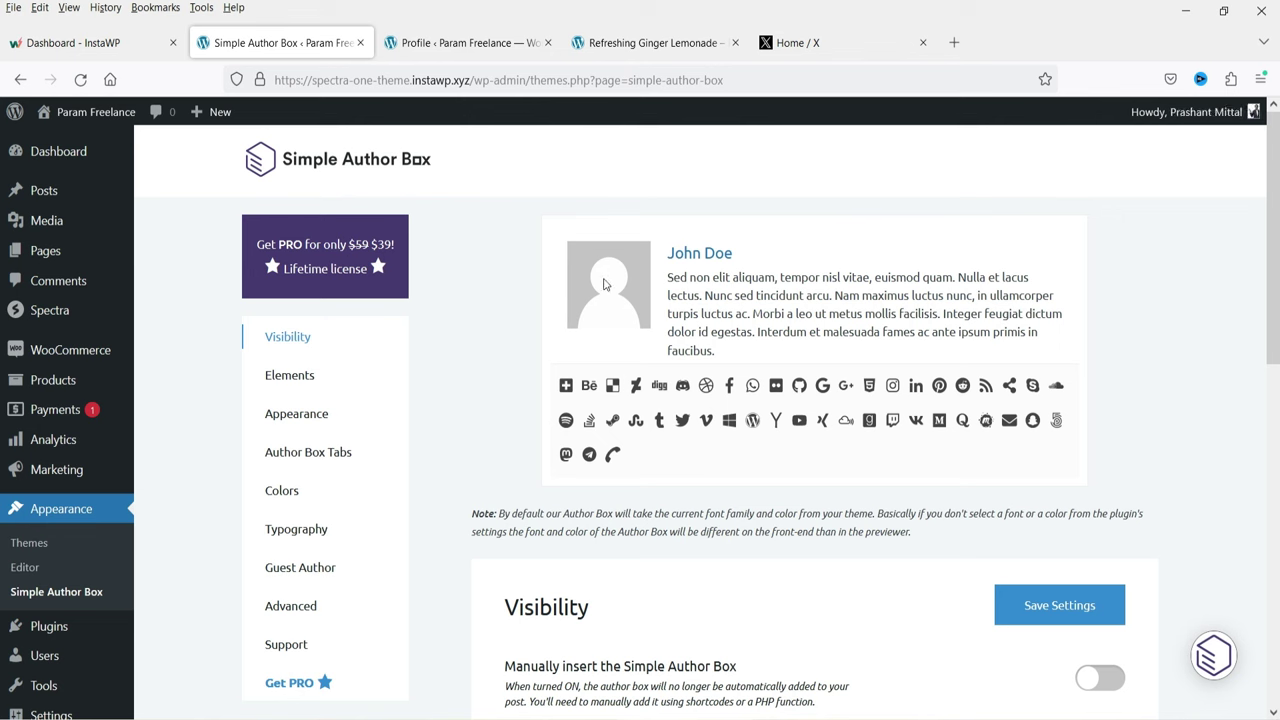
- Inspect the author name shown in the Simple Author Box preview
triple_click(745, 258)
click(729, 312)
scroll(1100, 355, down, 3)
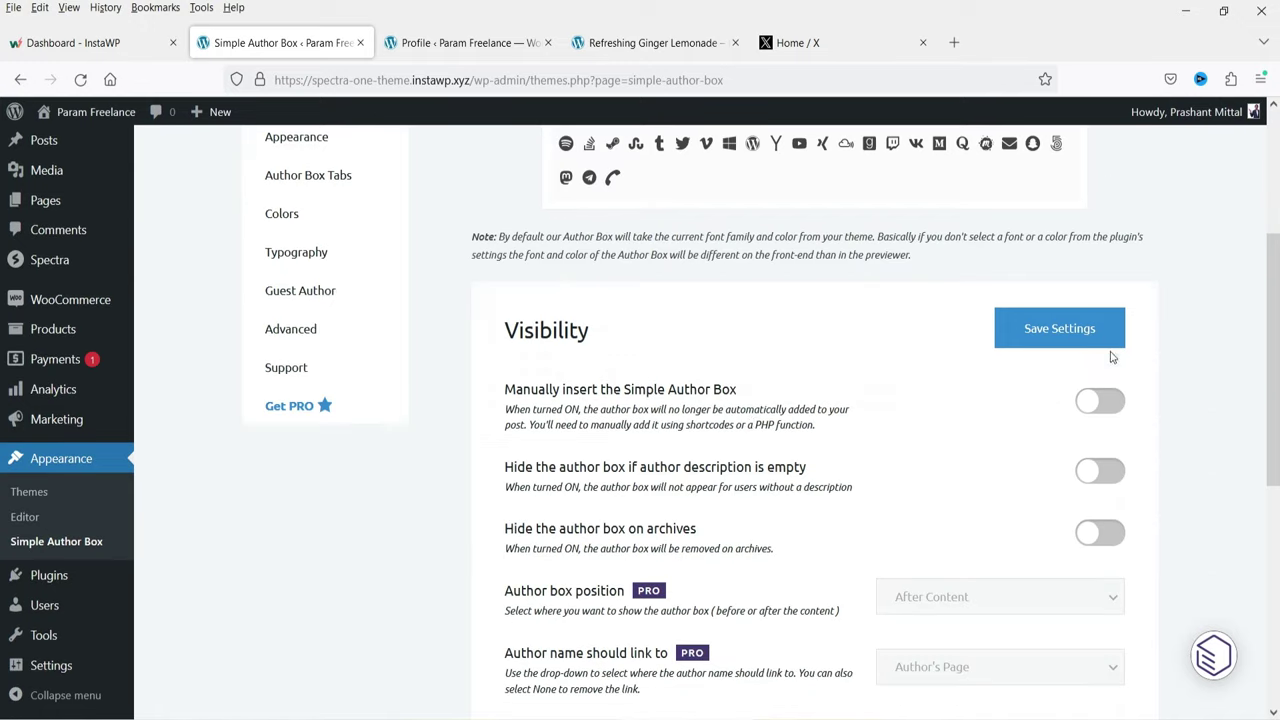
scroll(1115, 600, up, 2)
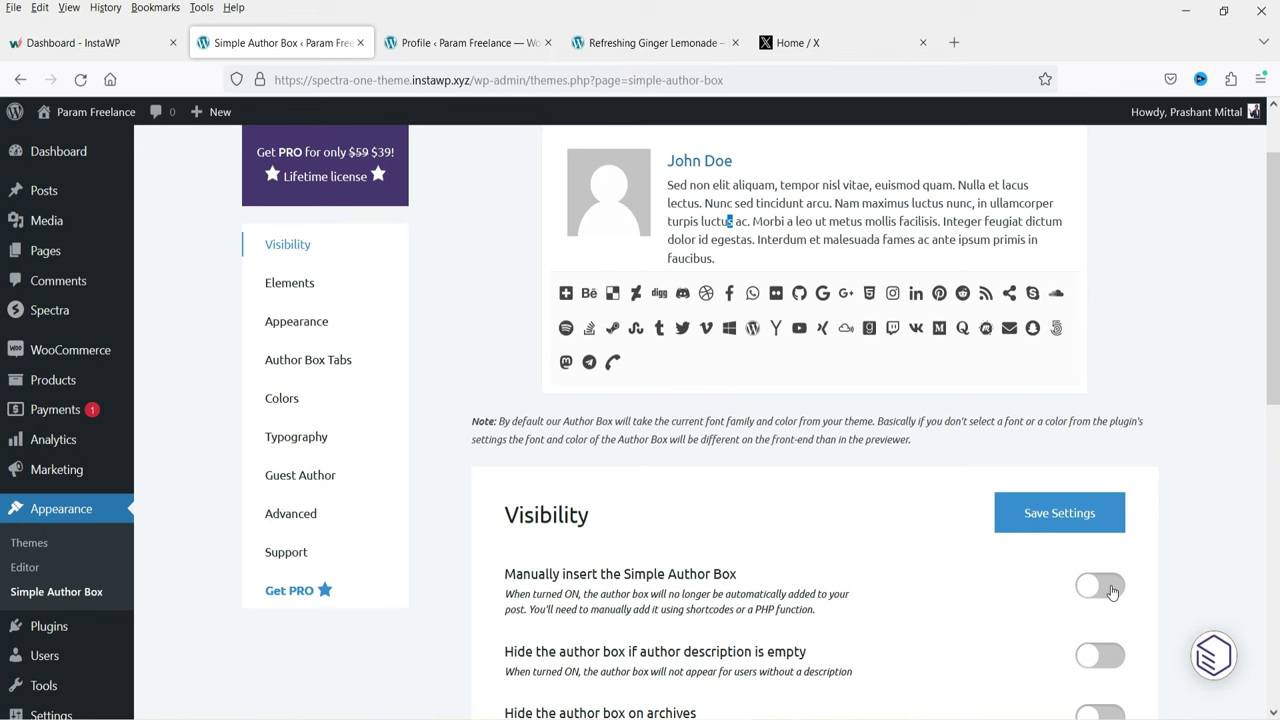
- Try Manually insert to see the [simple-author-box] shortcode, then switch it back off
click(1100, 587)
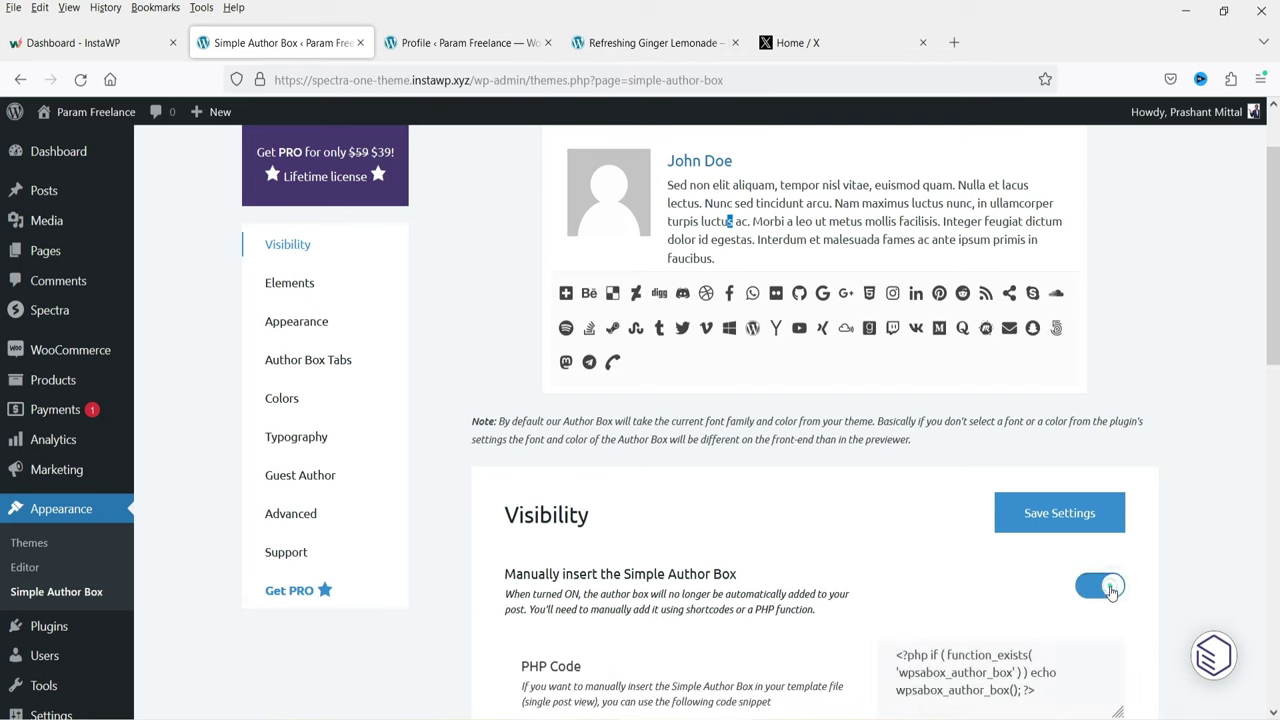
scroll(1017, 531, down, 3)
click(1026, 482)
drag(1046, 490, 952, 516)
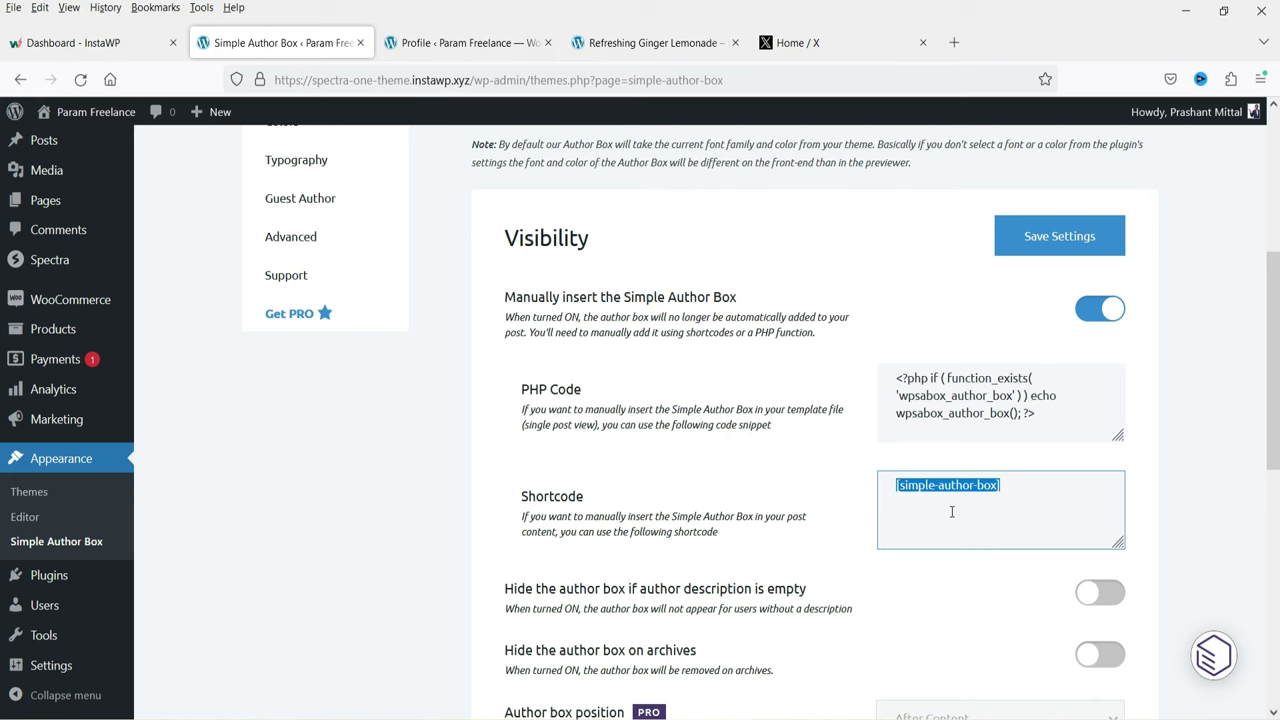
click(1088, 310)
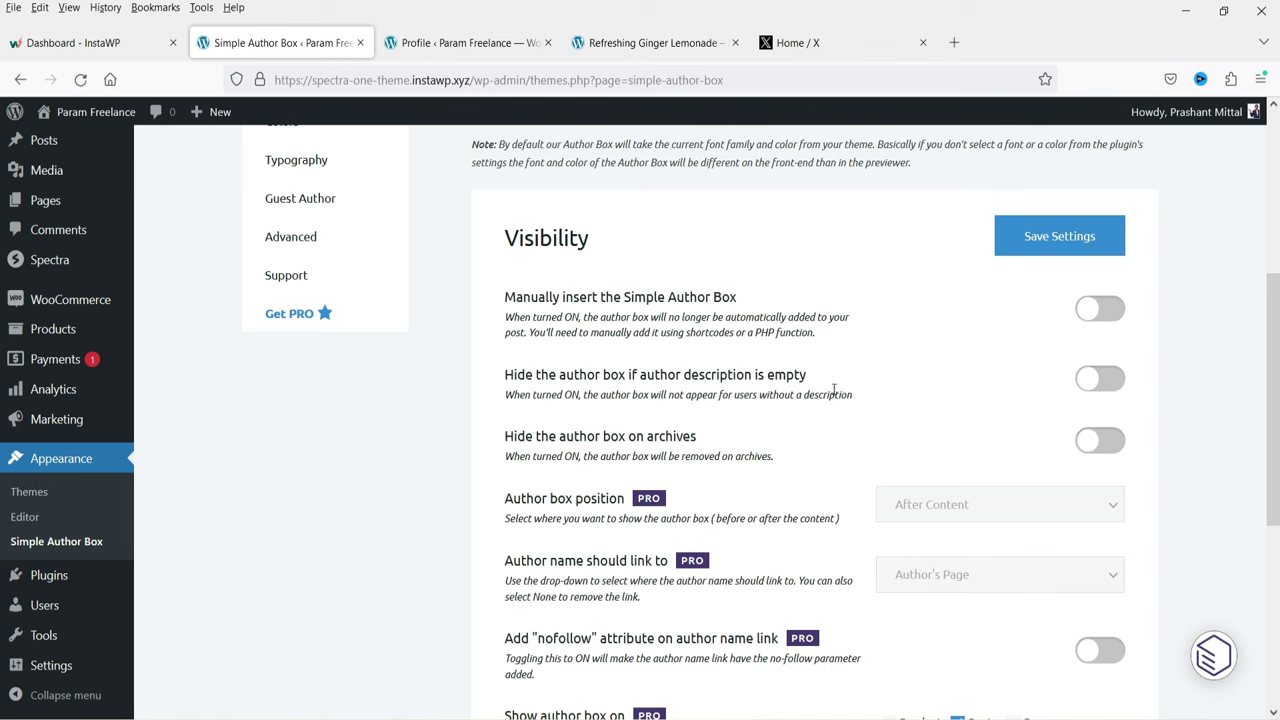
click(445, 43)
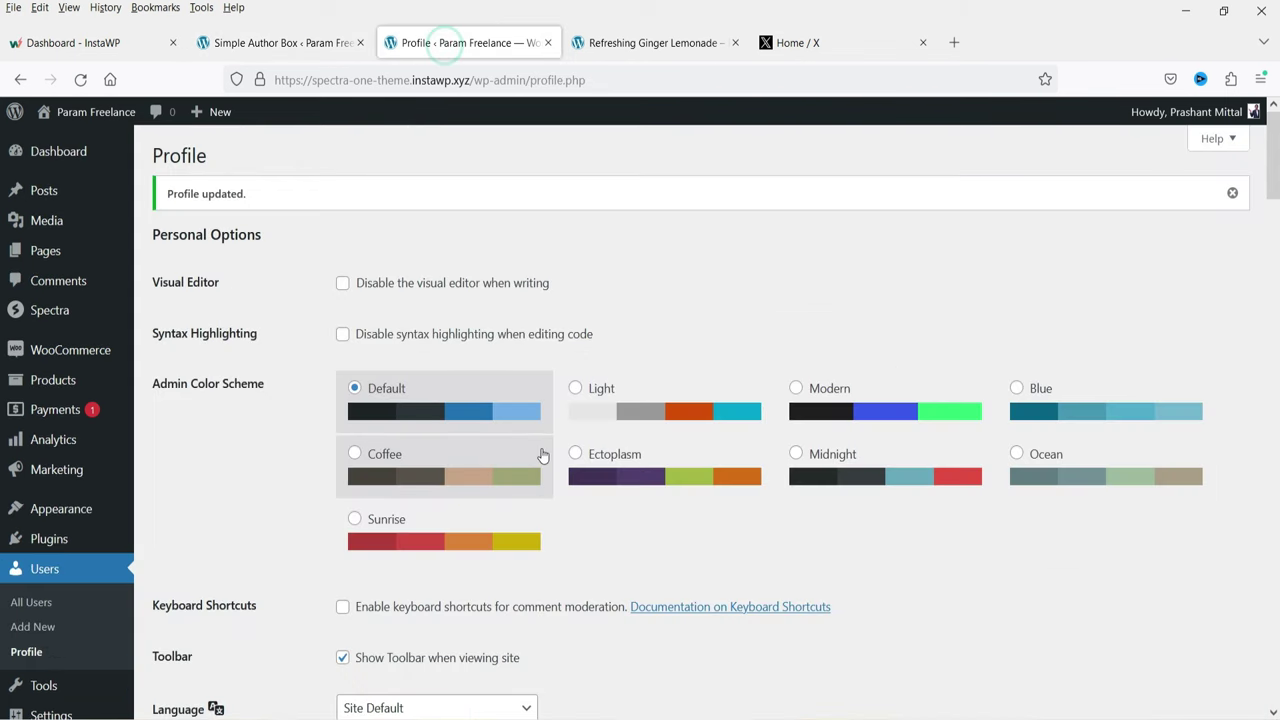
scroll(543, 442, down, 10)
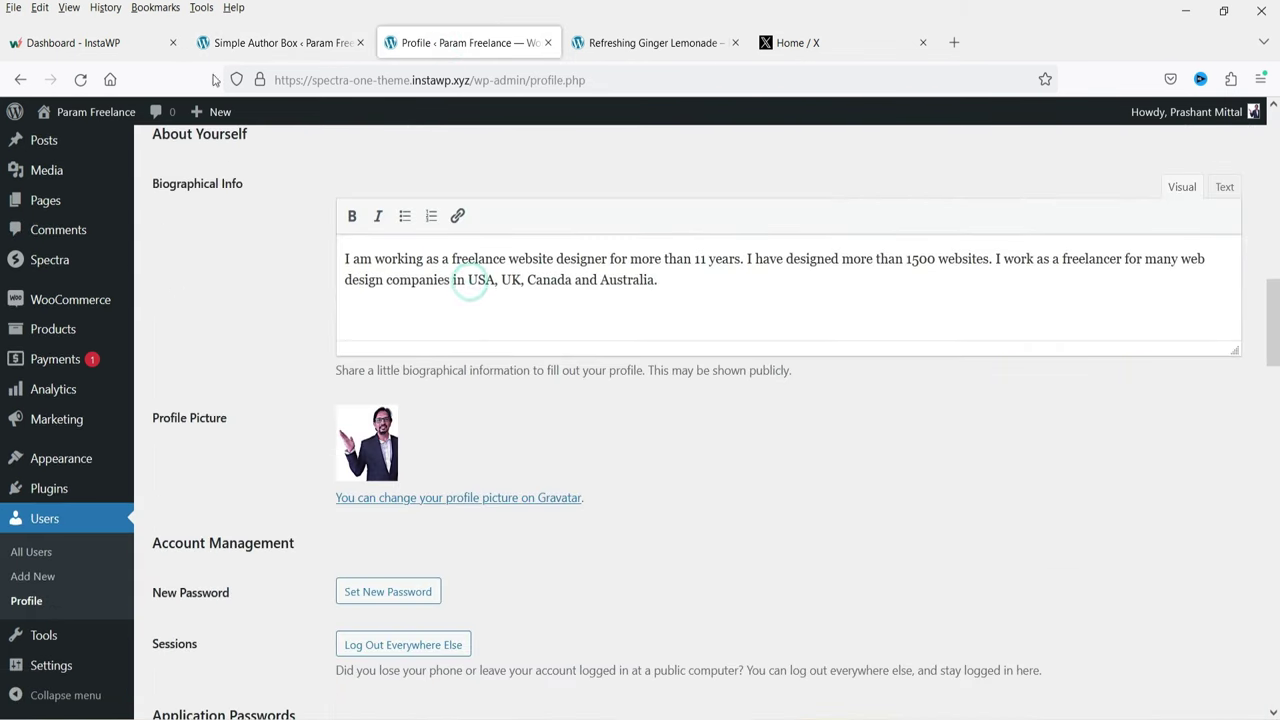
click(240, 42)
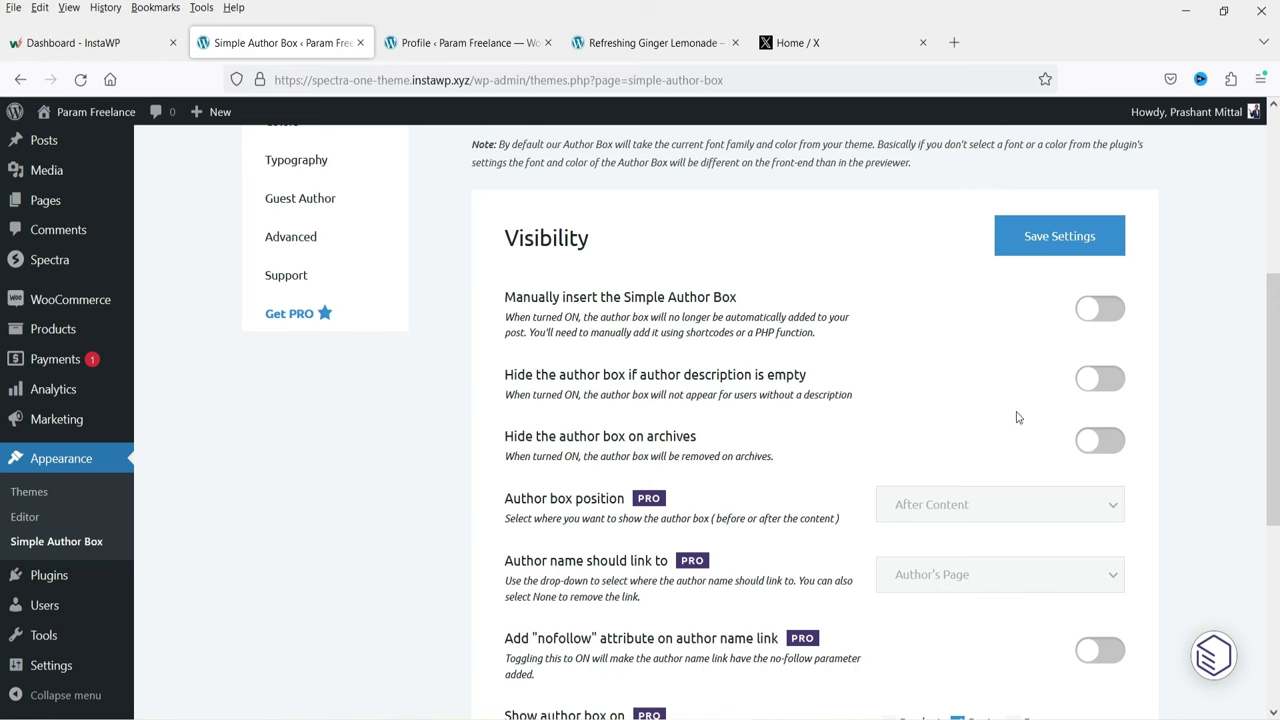
- Toggle Show author email on and back off under Elements, then move to Appearance
scroll(1180, 450, down, 5)
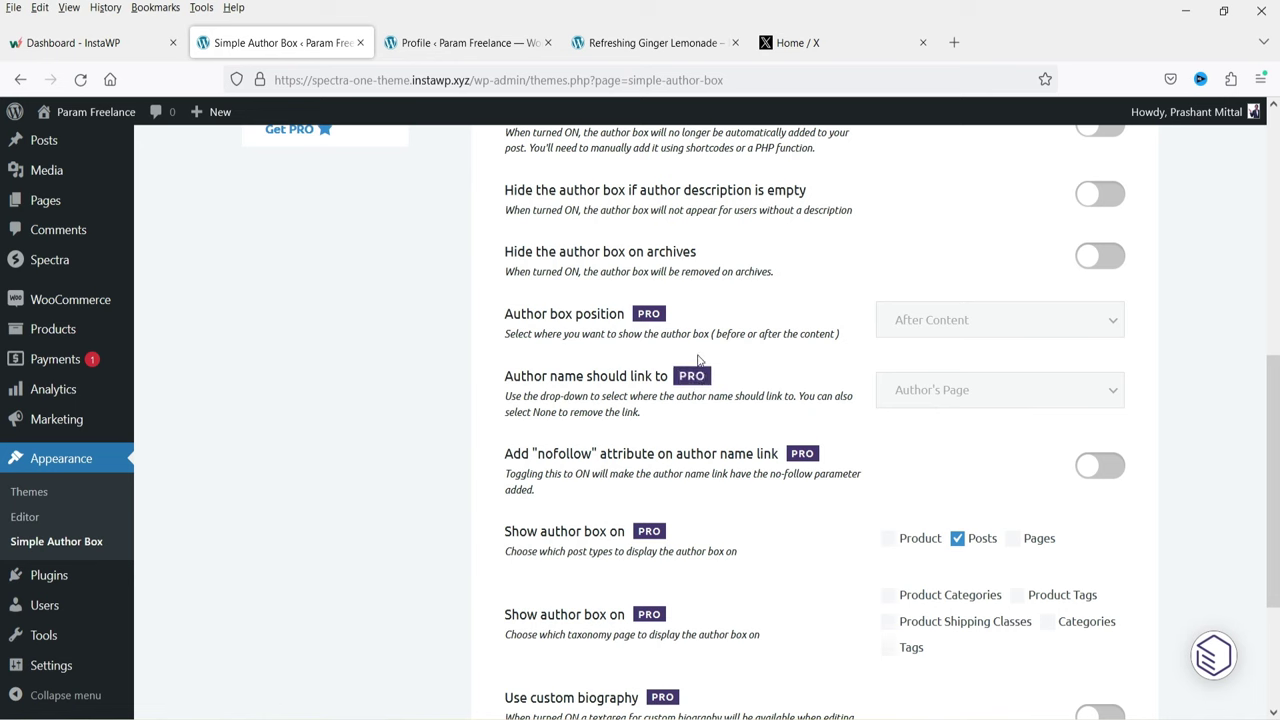
scroll(791, 486, up, 10)
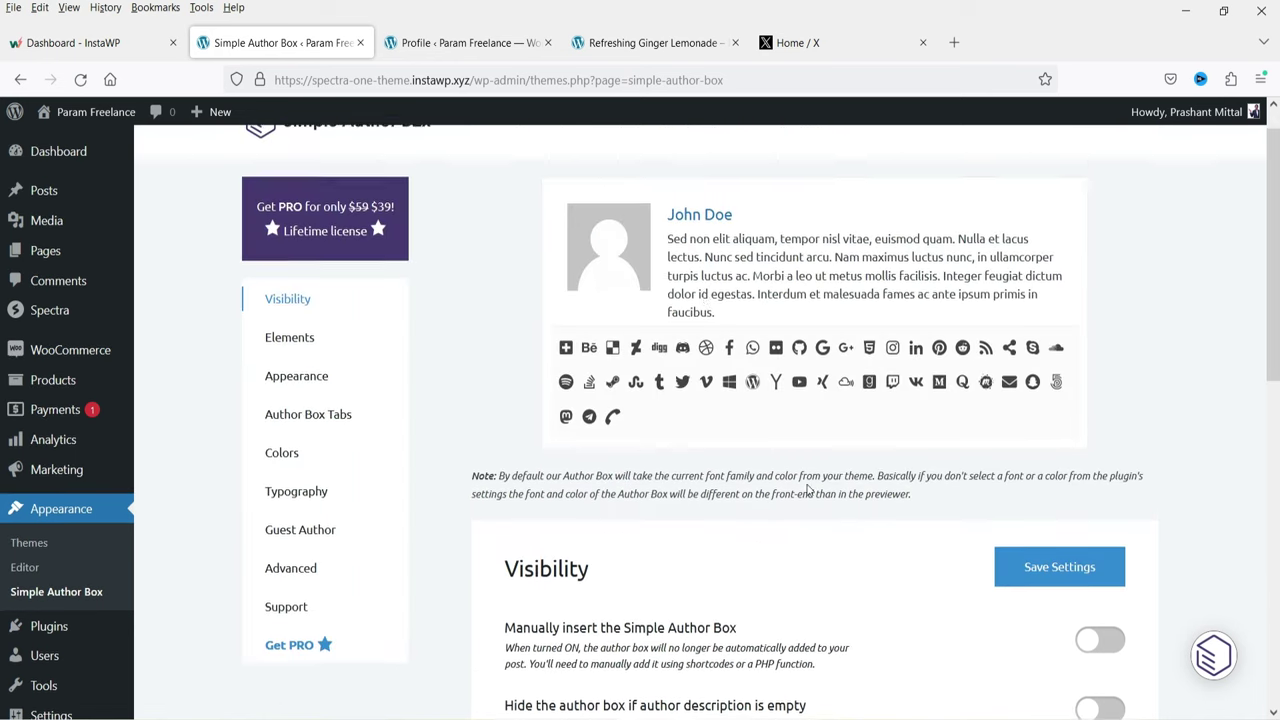
click(311, 344)
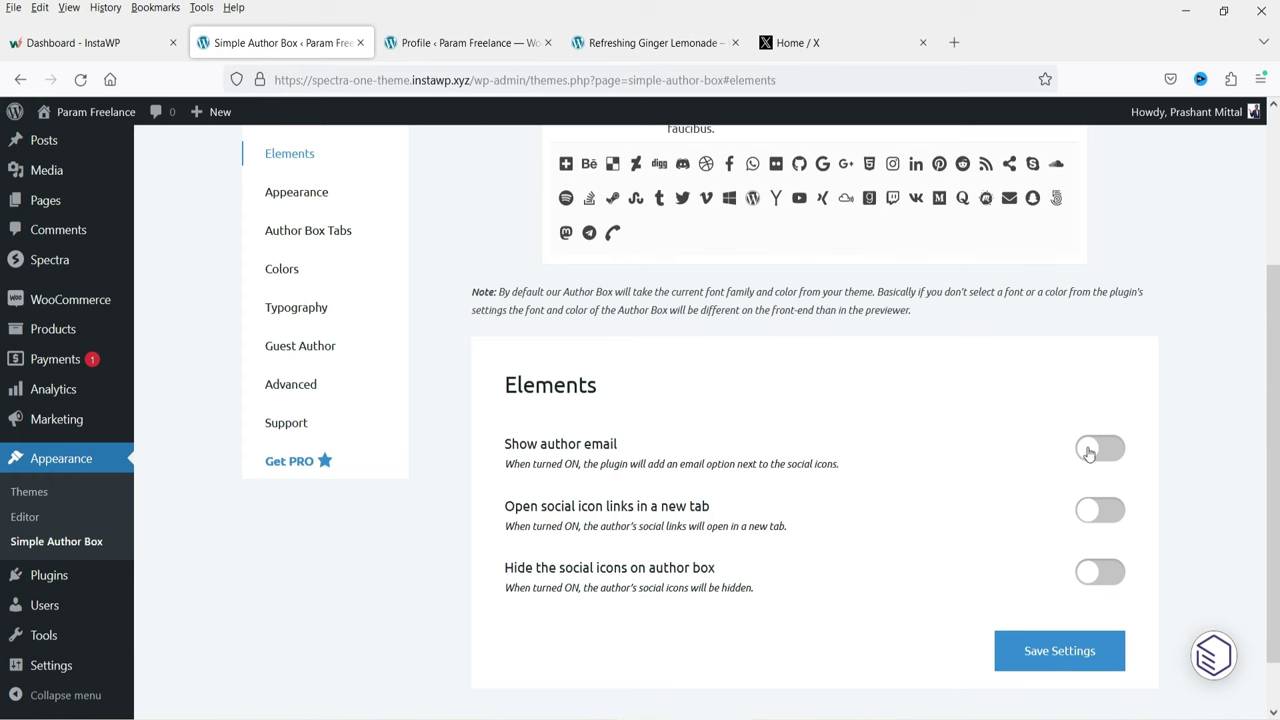
click(1089, 455)
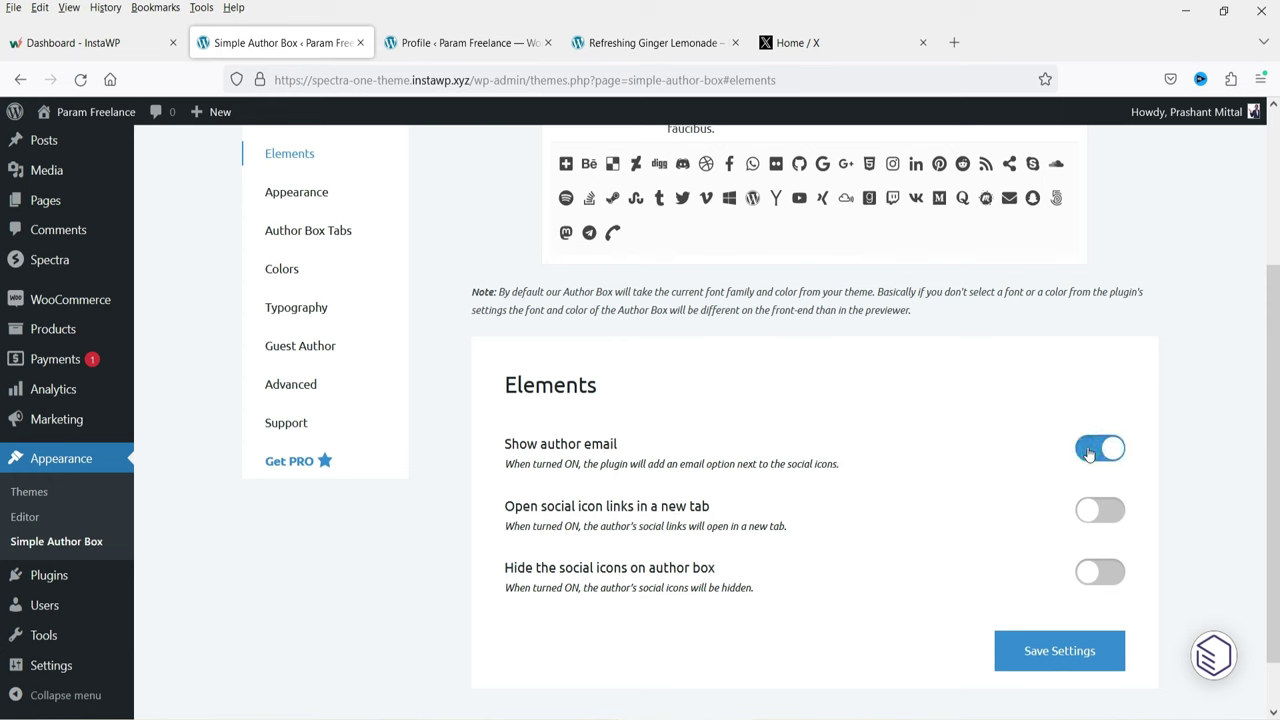
click(1089, 453)
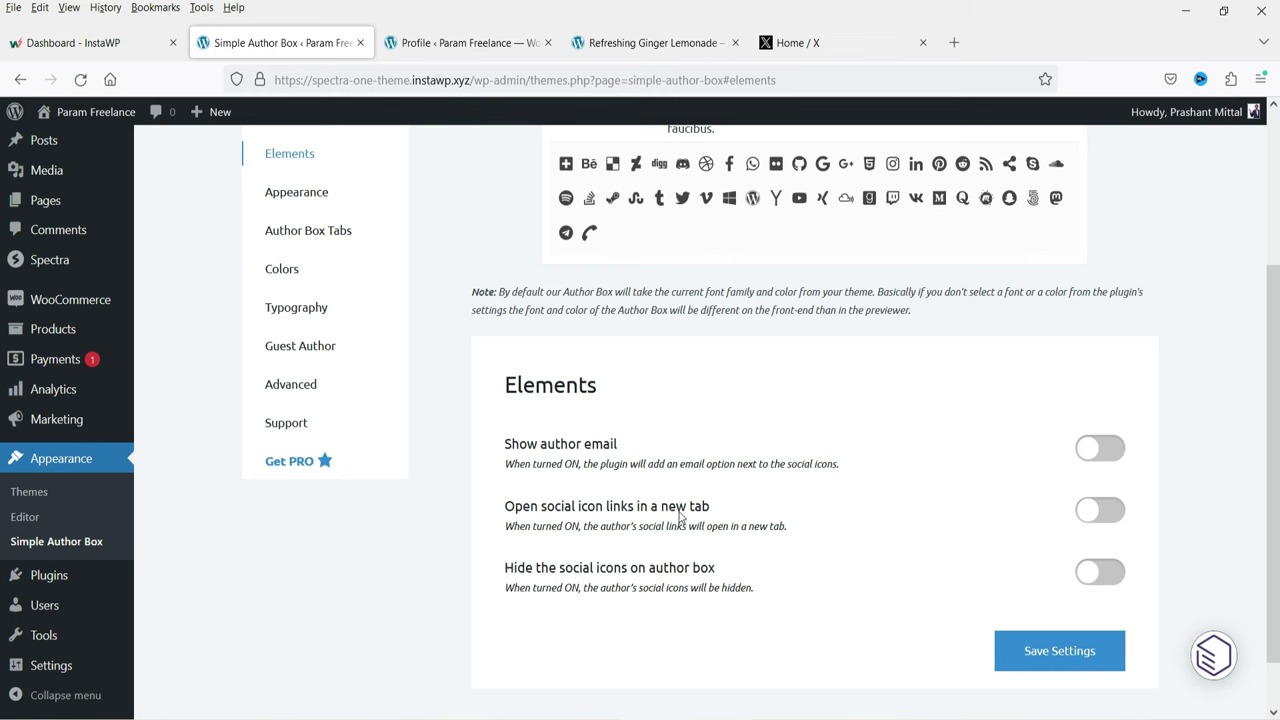
scroll(443, 409, up, 3)
click(330, 417)
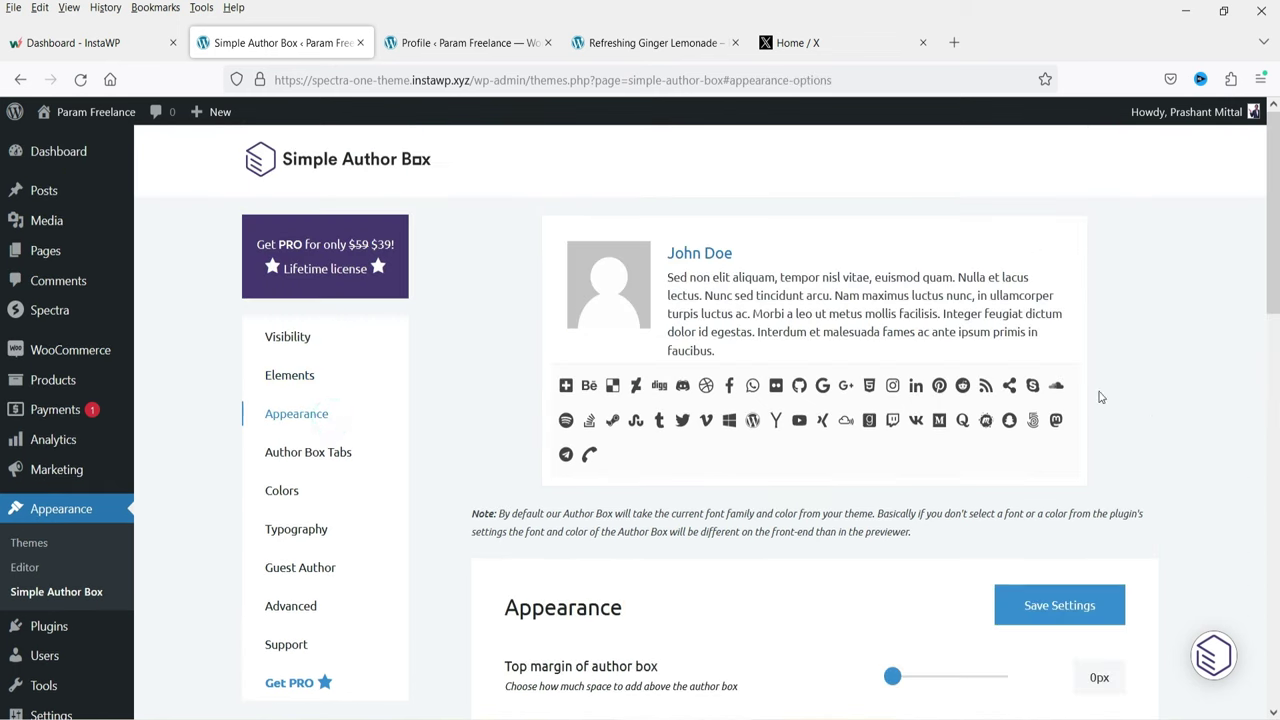
- Set the author box Top margin slider to about 6px
scroll(1100, 397, down, 3)
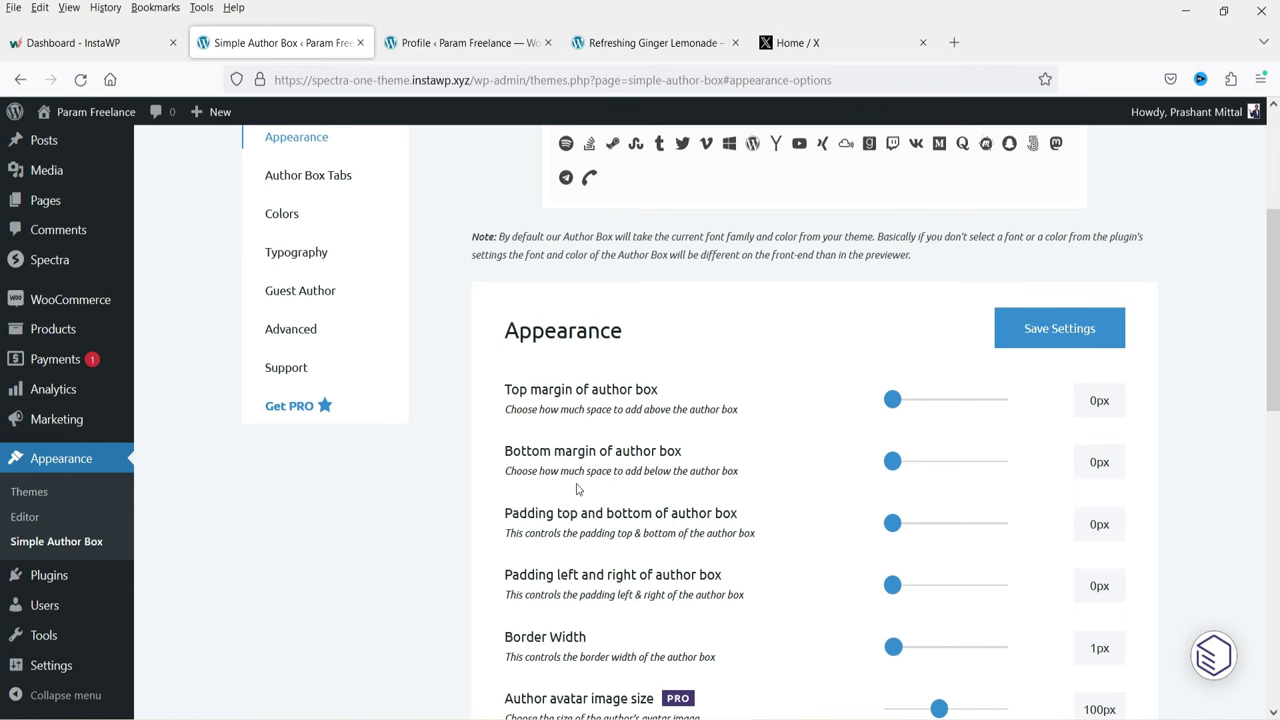
drag(503, 390, 735, 590)
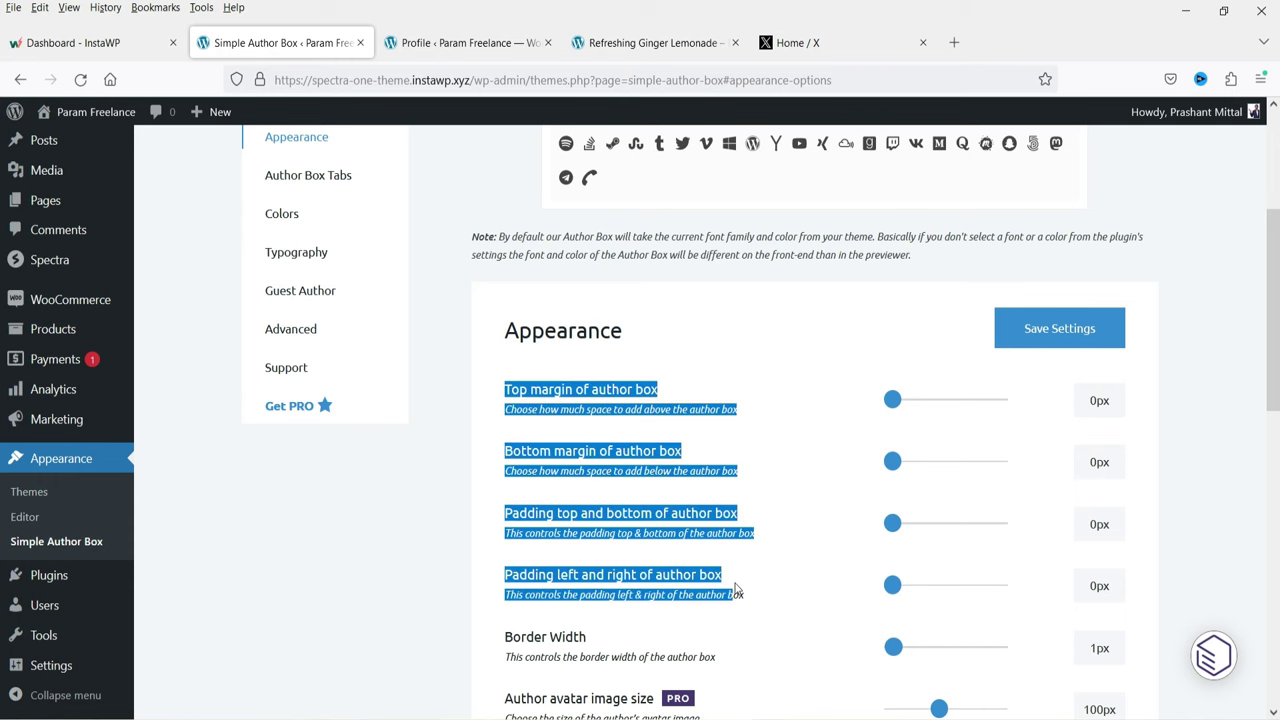
scroll(556, 239, up, 2)
scroll(645, 166, up, 1)
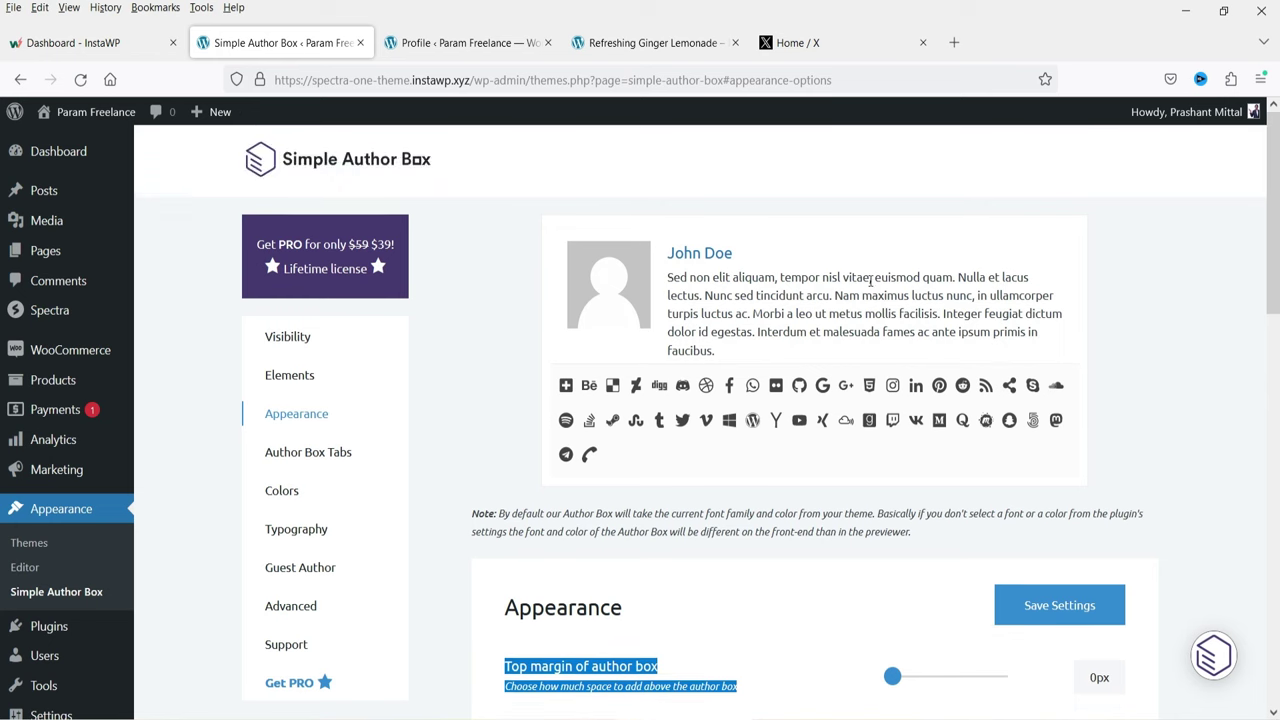
click(585, 228)
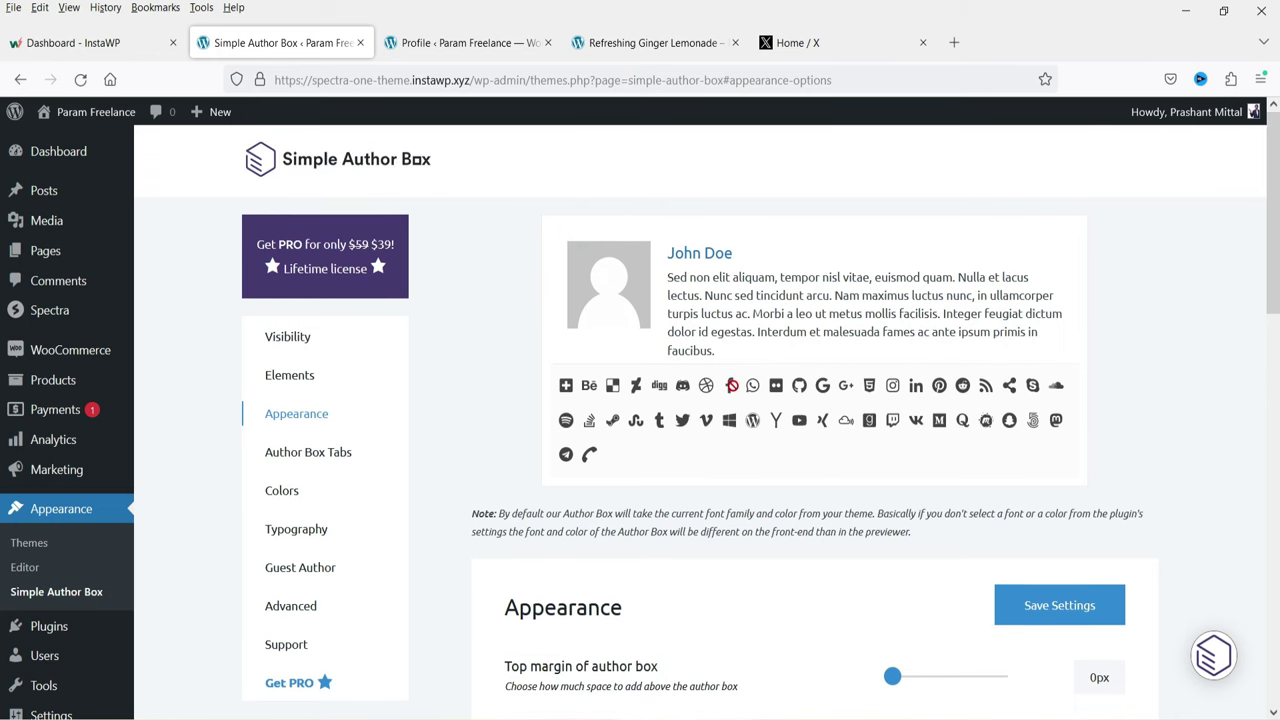
scroll(750, 420, down, 3)
mouse_move(891, 399)
mouse_down()
mouse_move(903, 400)
mouse_move(888, 413)
mouse_up()
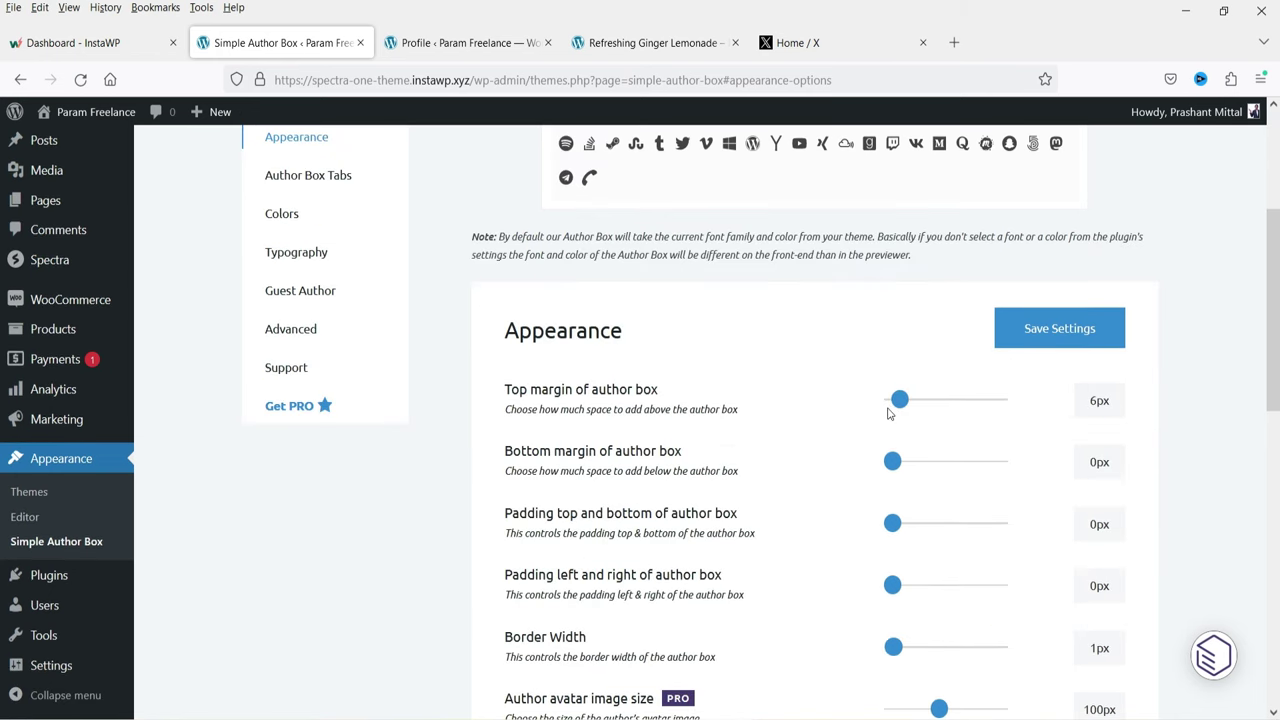
- Change the author box Border Width from 1px to 5px
scroll(780, 436, down, 2)
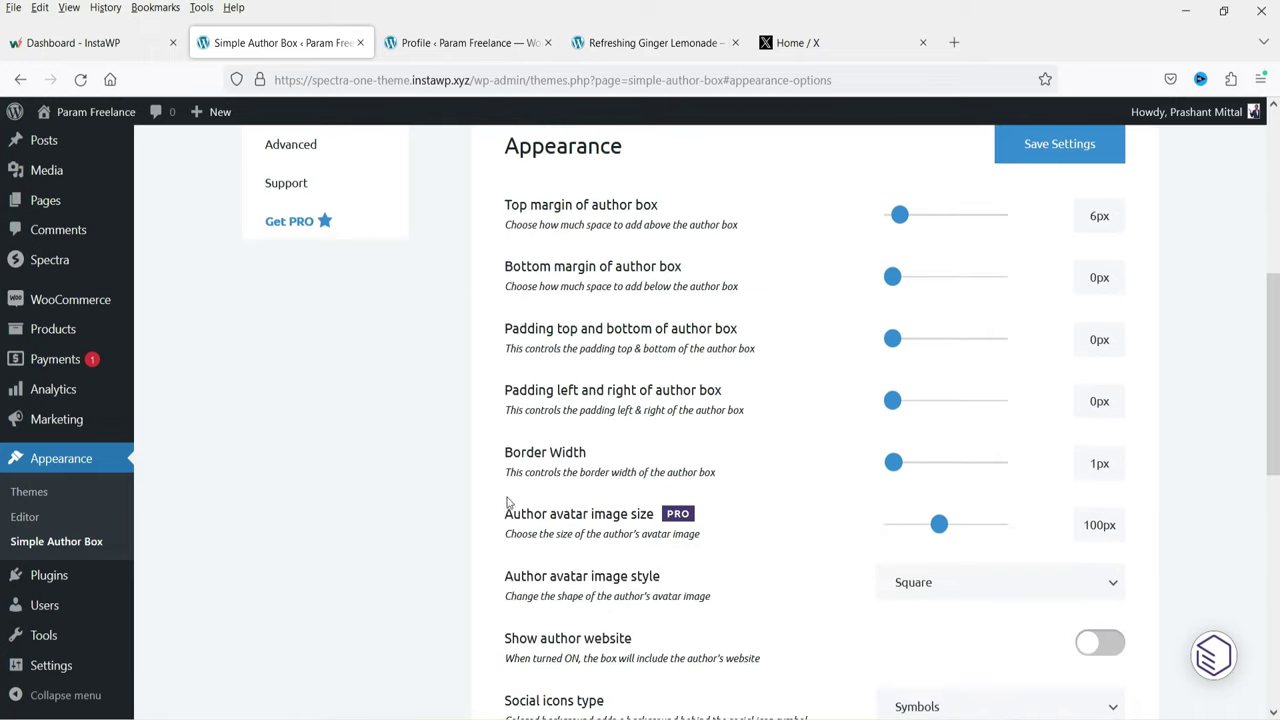
scroll(866, 478, up, 2)
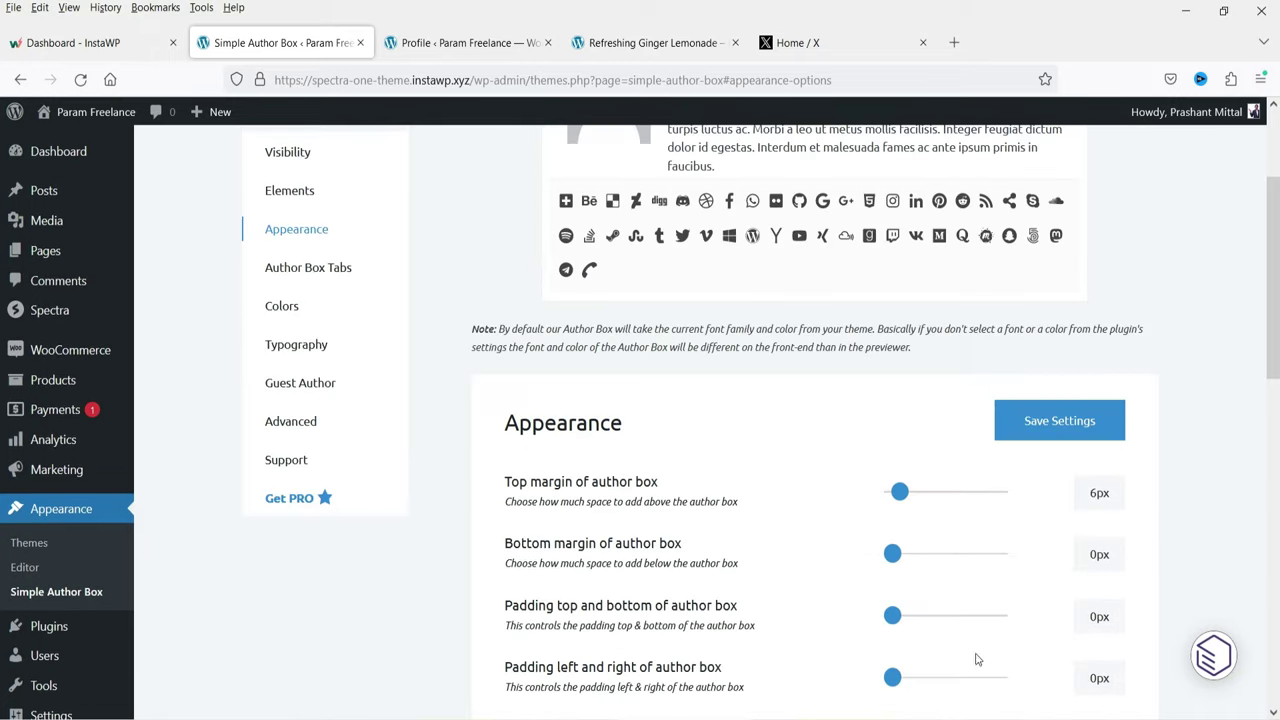
scroll(1042, 601, down, 1)
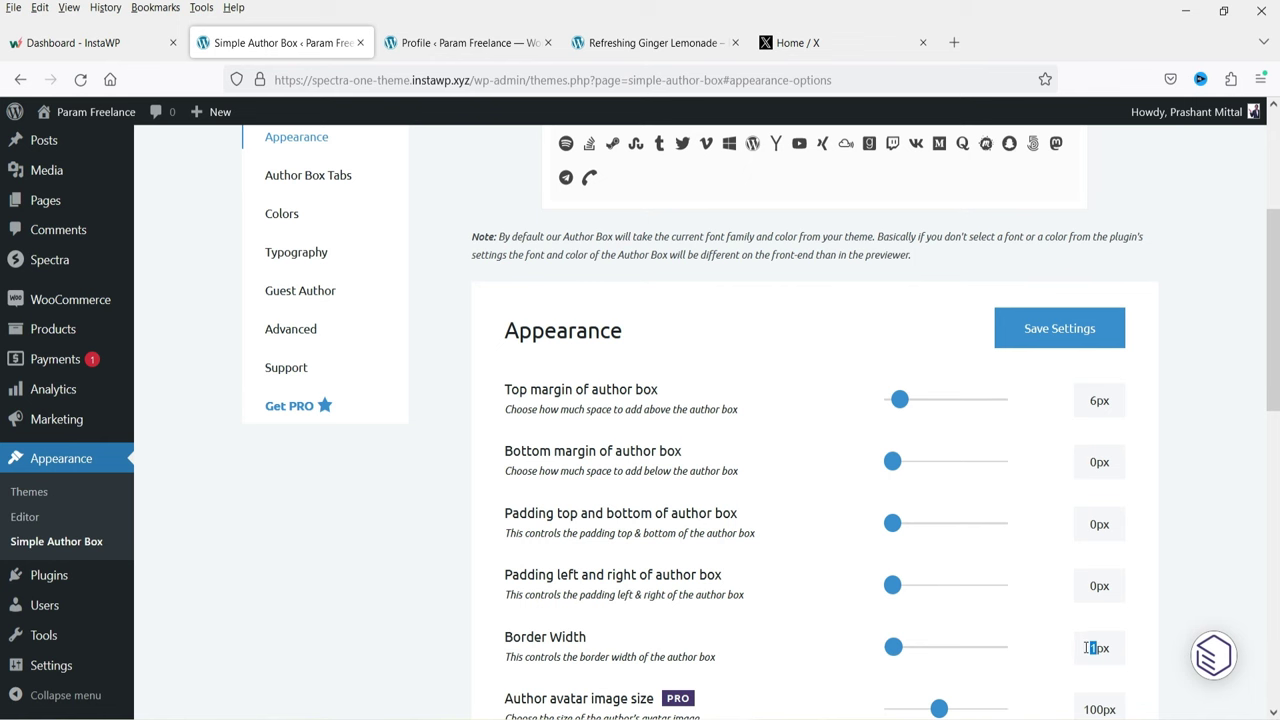
text(5)
scroll(1069, 195, up, 3)
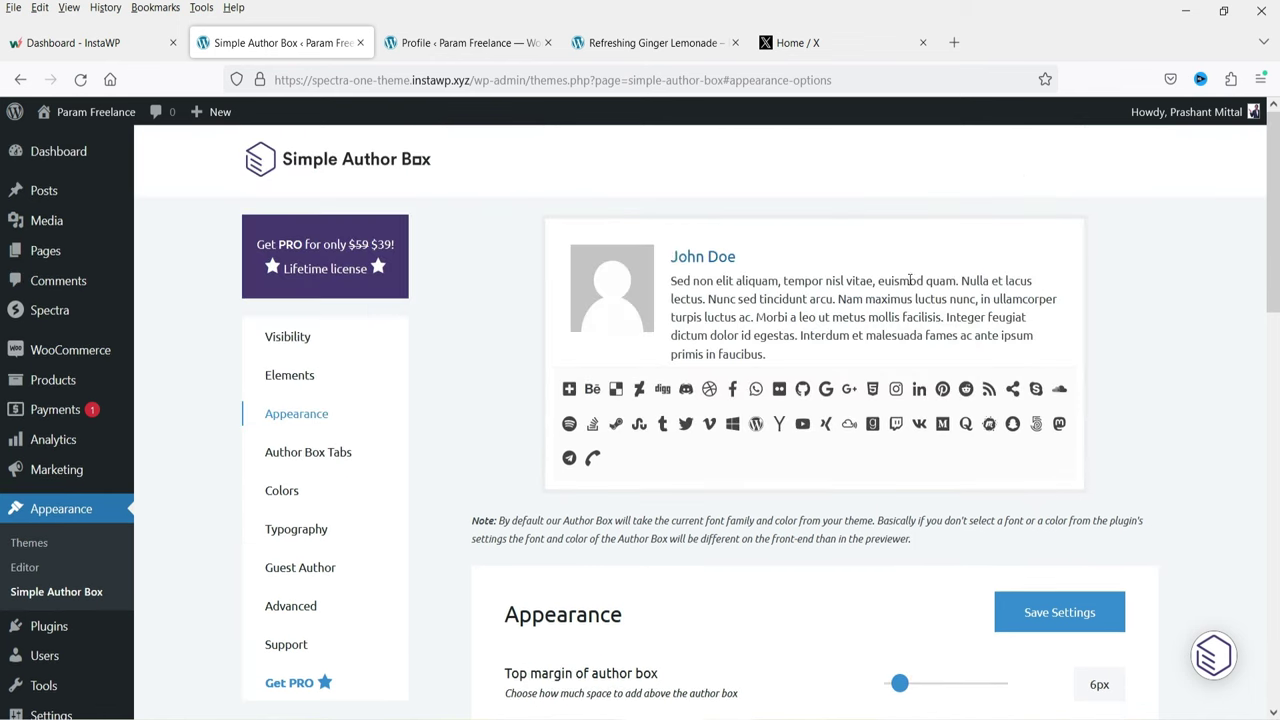
scroll(844, 224, down, 6)
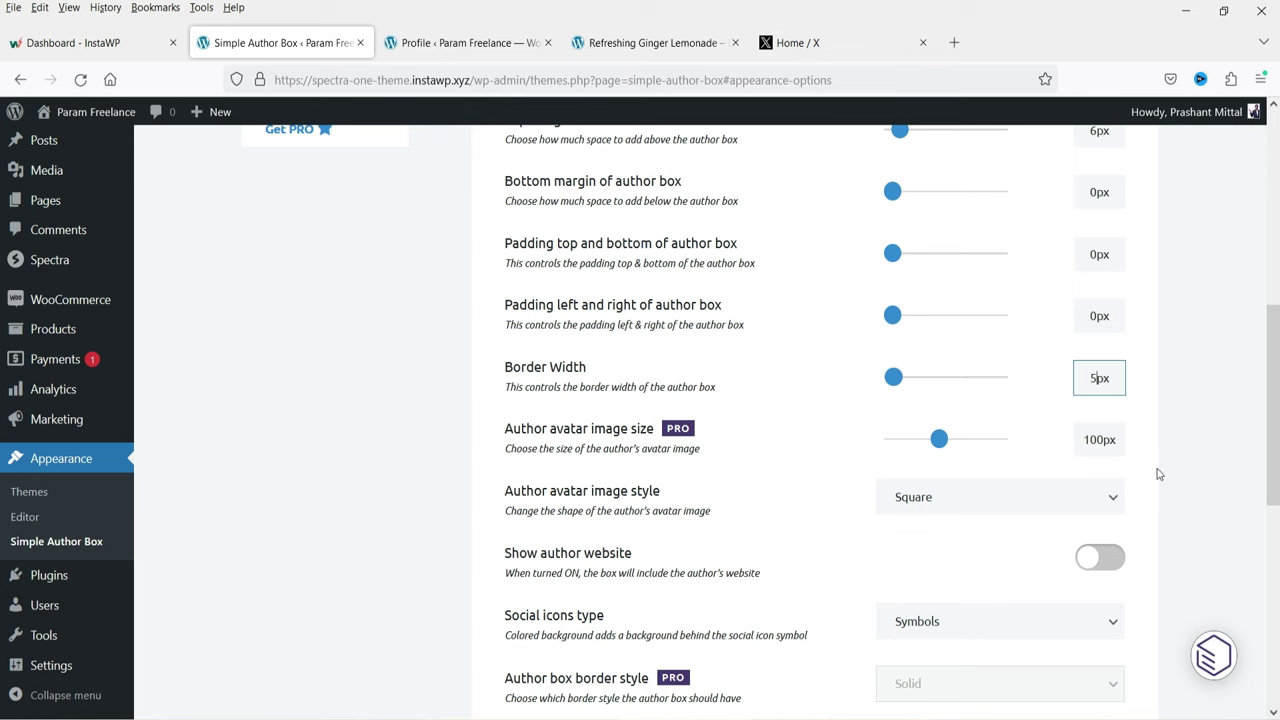
- Set the avatar image style to Circle and enable rotate on avatar hover
drag(549, 432, 676, 476)
click(676, 476)
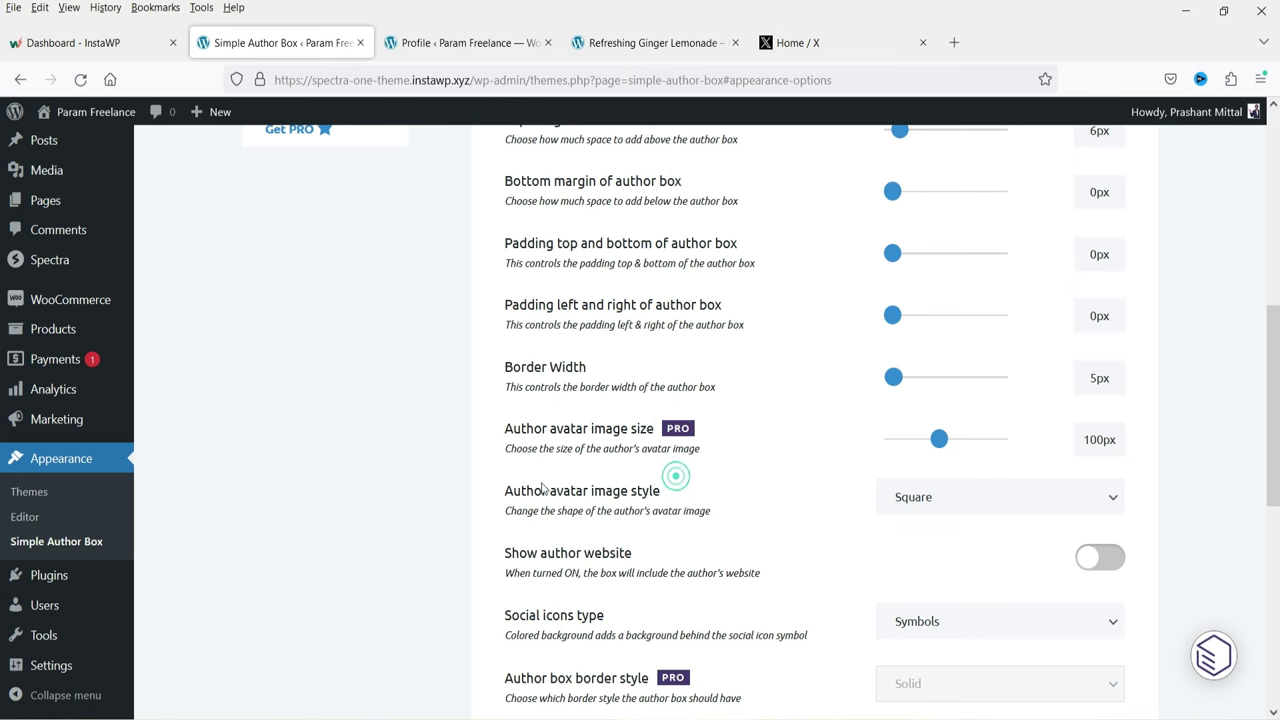
click(985, 497)
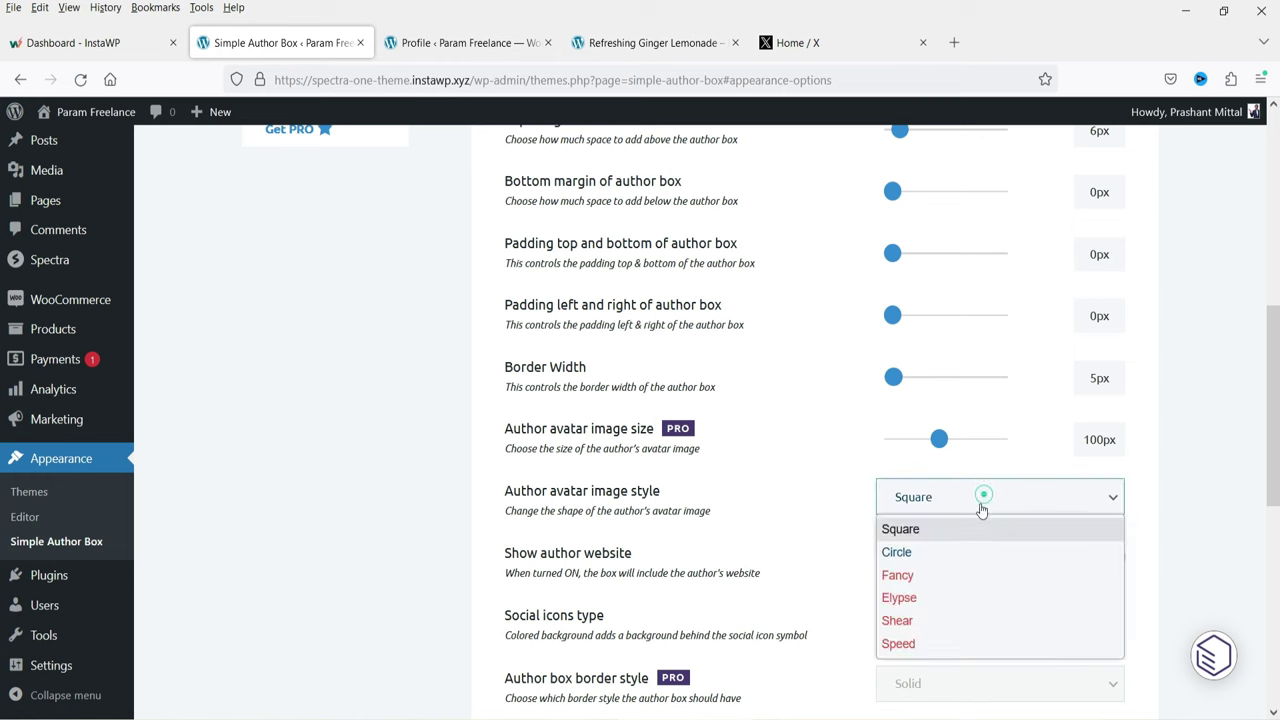
click(930, 553)
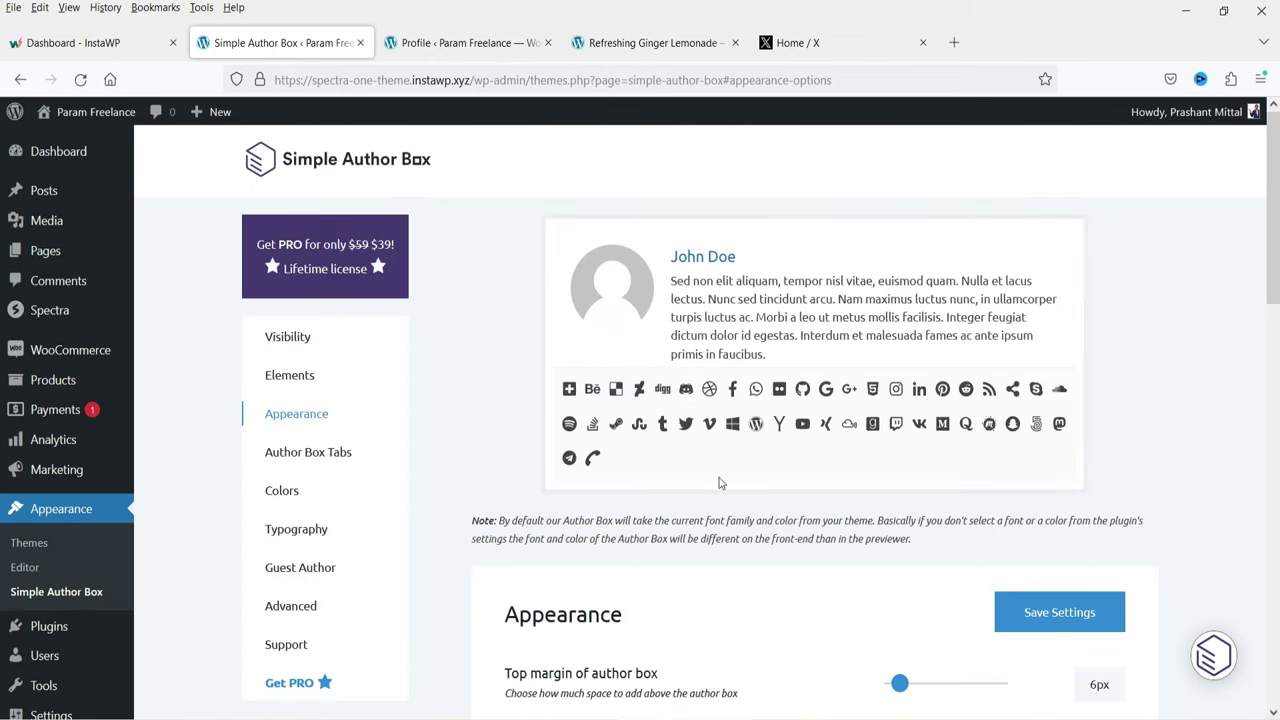
scroll(613, 287, down, 7)
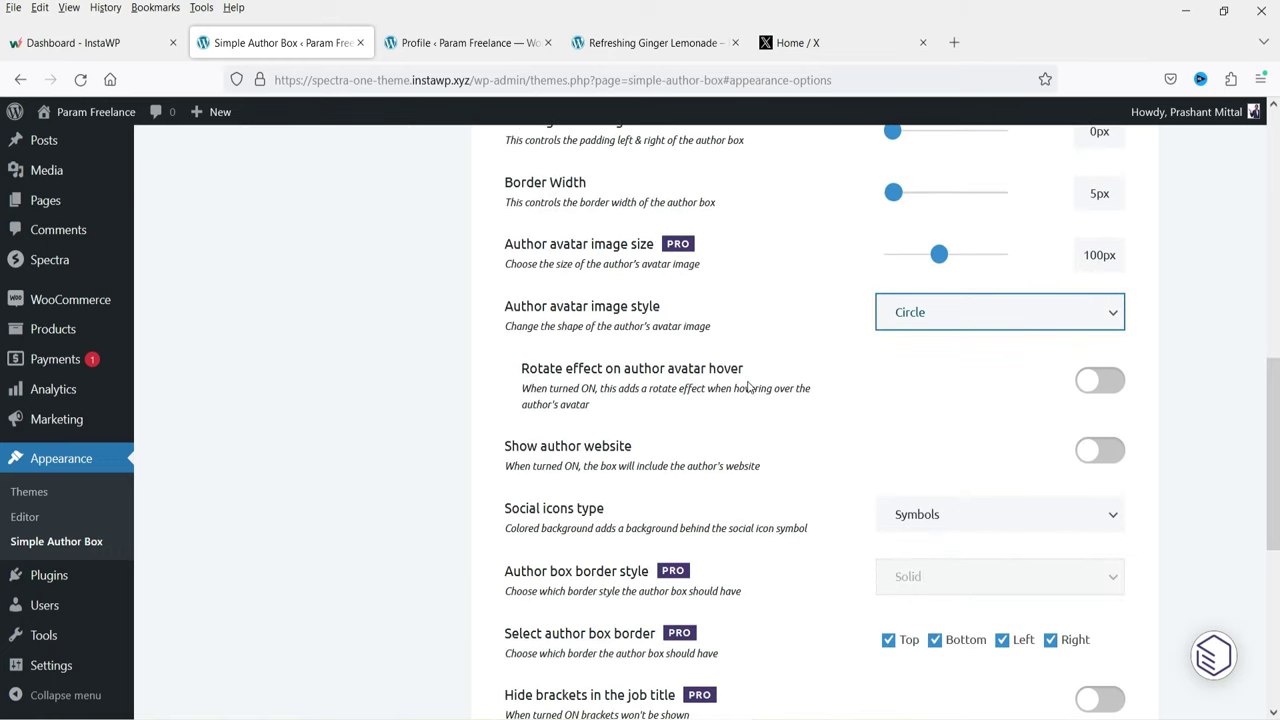
click(1100, 381)
- Turn on Show author website in the author box
scroll(415, 428, up, 5)
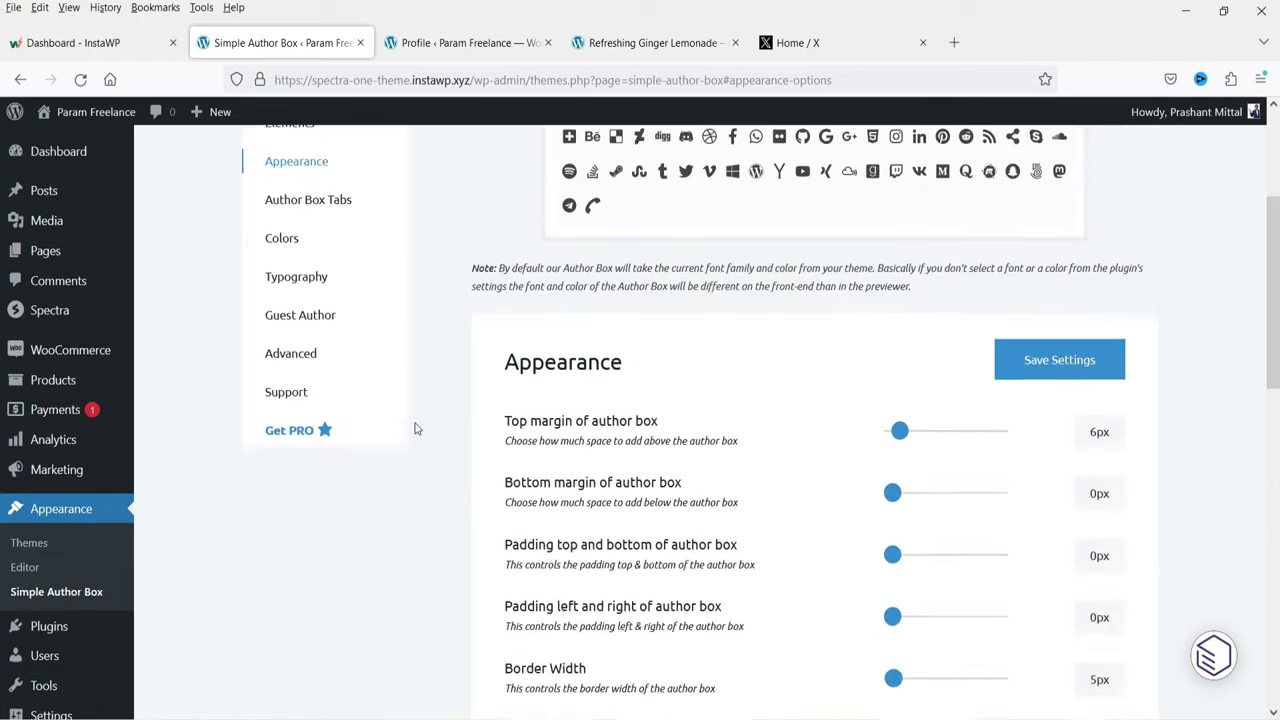
scroll(417, 428, up, 2)
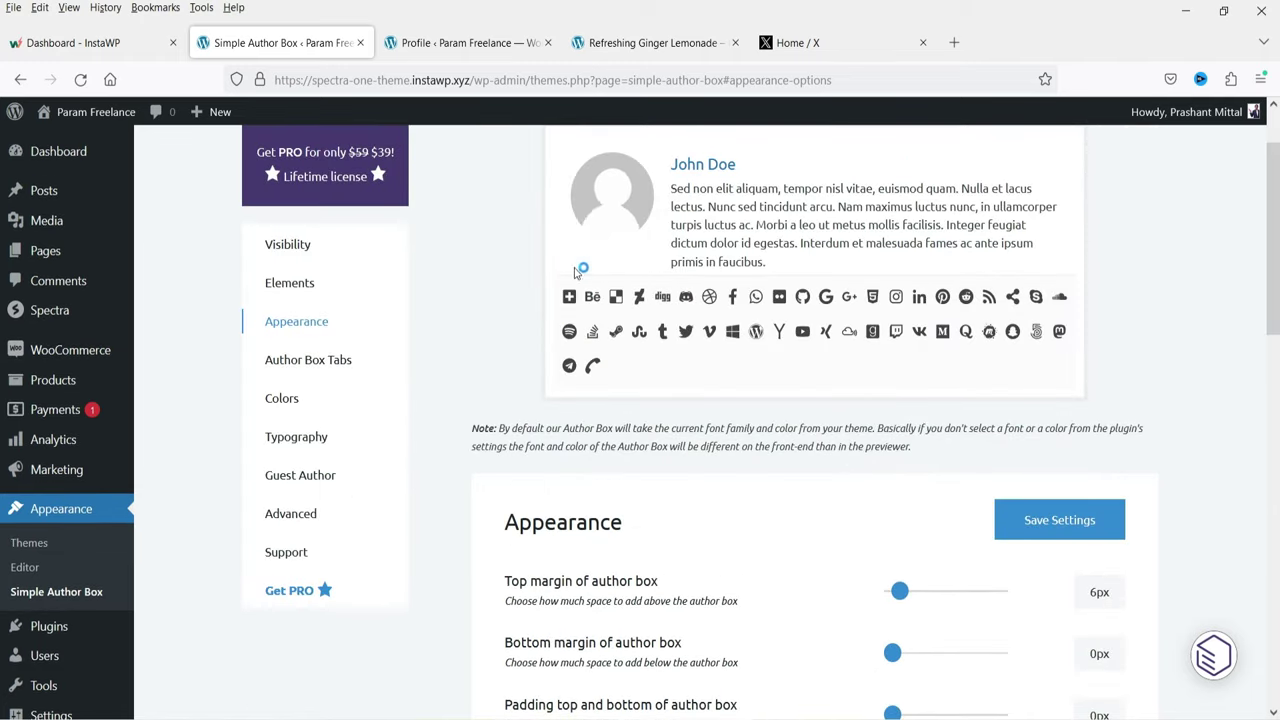
scroll(502, 540, down, 5)
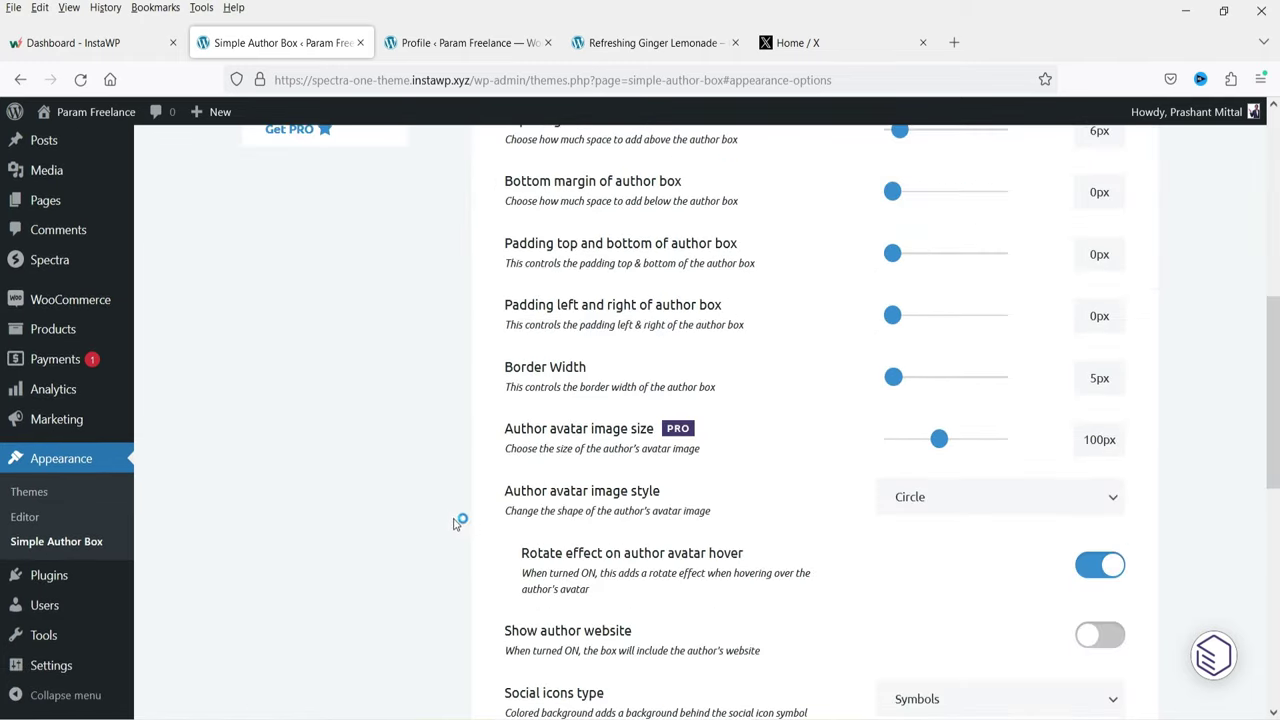
scroll(692, 577, down, 1)
click(1100, 543)
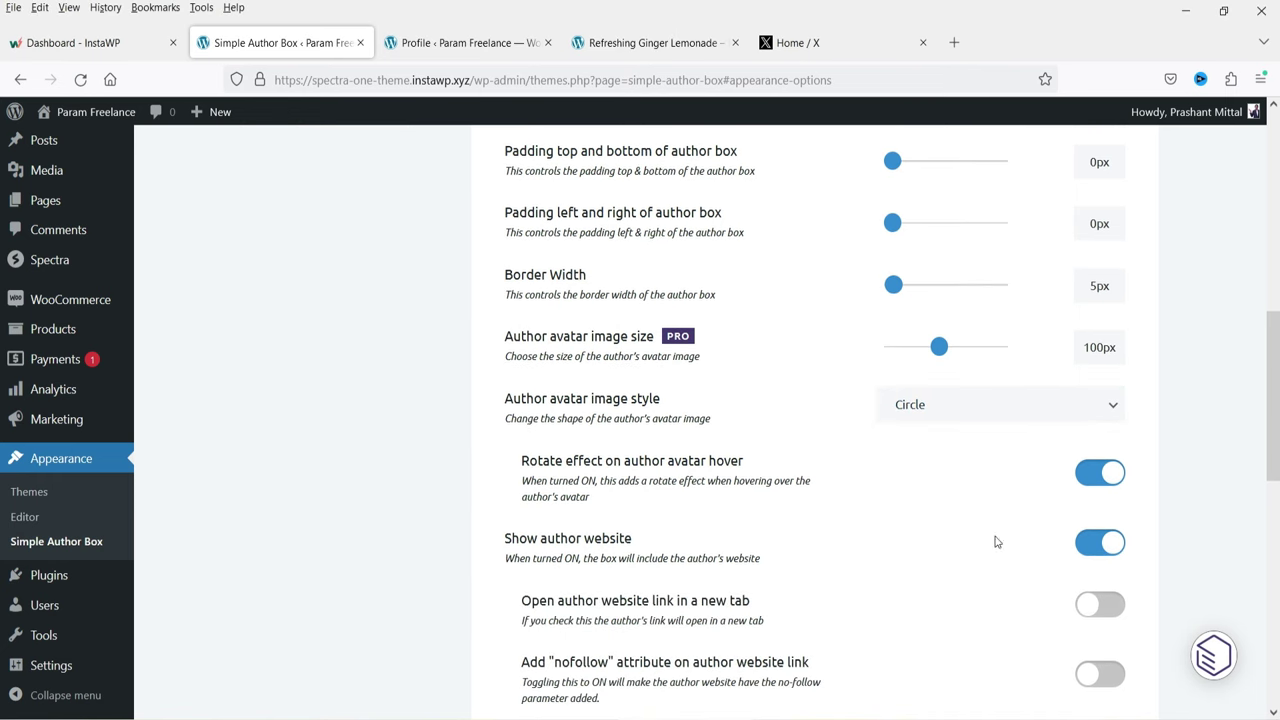
- Change the Author website position from Left to Right
scroll(848, 519, up, 5)
scroll(850, 459, up, 2)
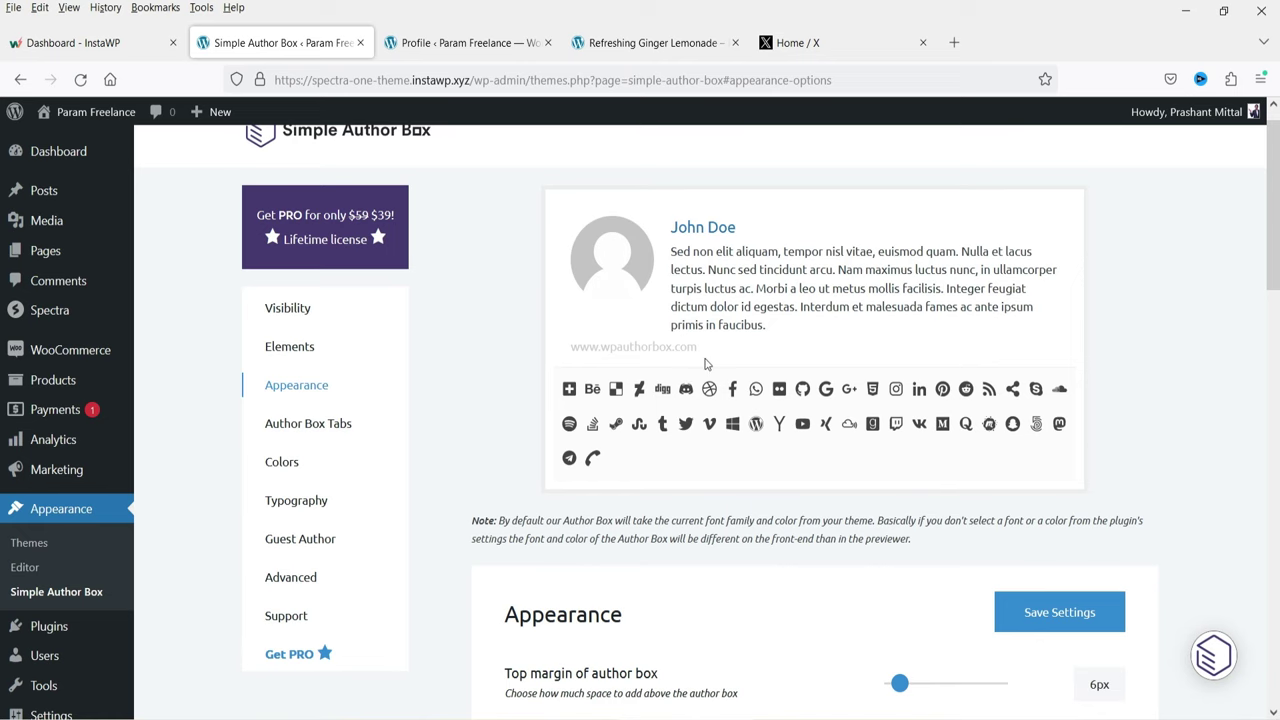
scroll(634, 347, down, 8)
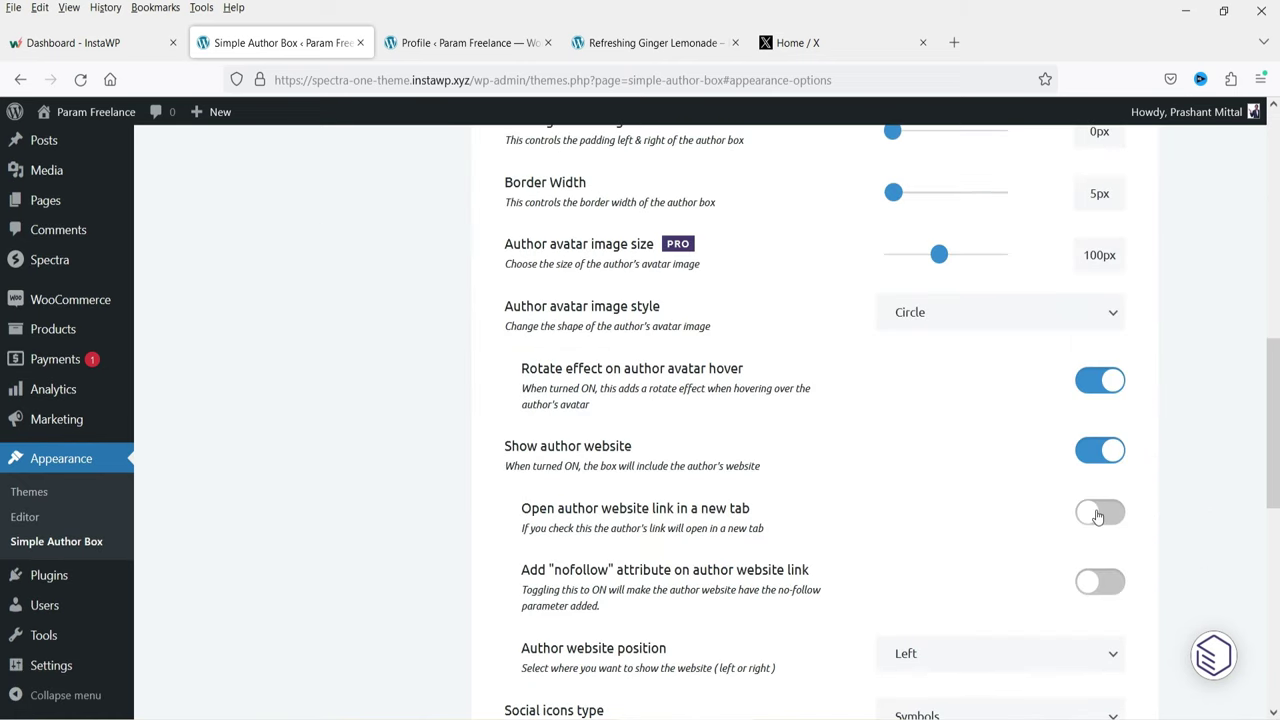
scroll(866, 491, down, 3)
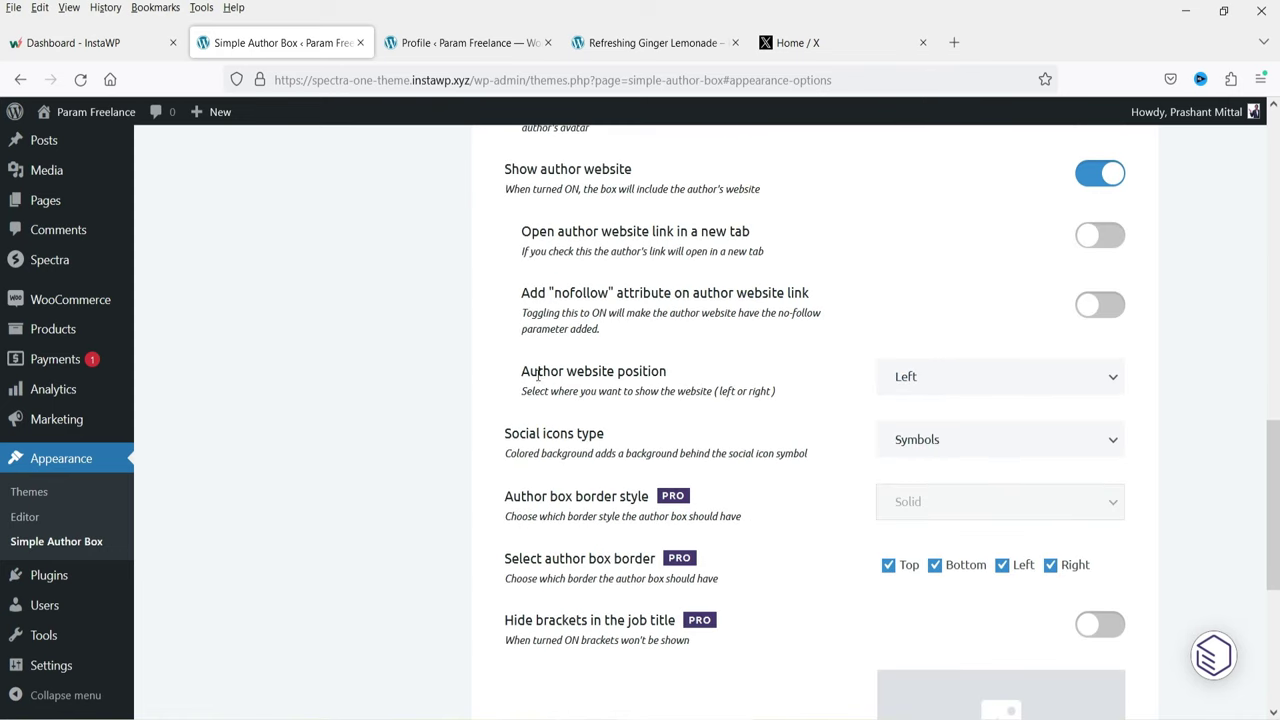
click(955, 386)
click(940, 434)
scroll(775, 460, up, 10)
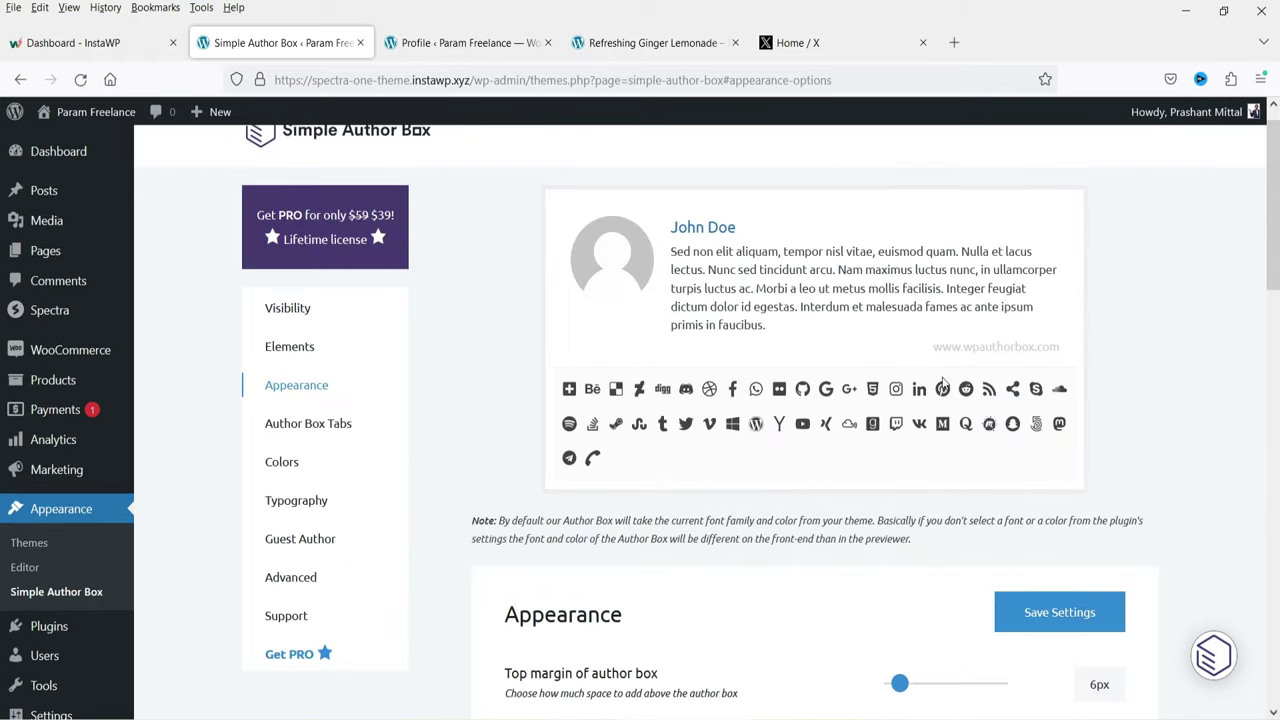
scroll(877, 391, down, 9)
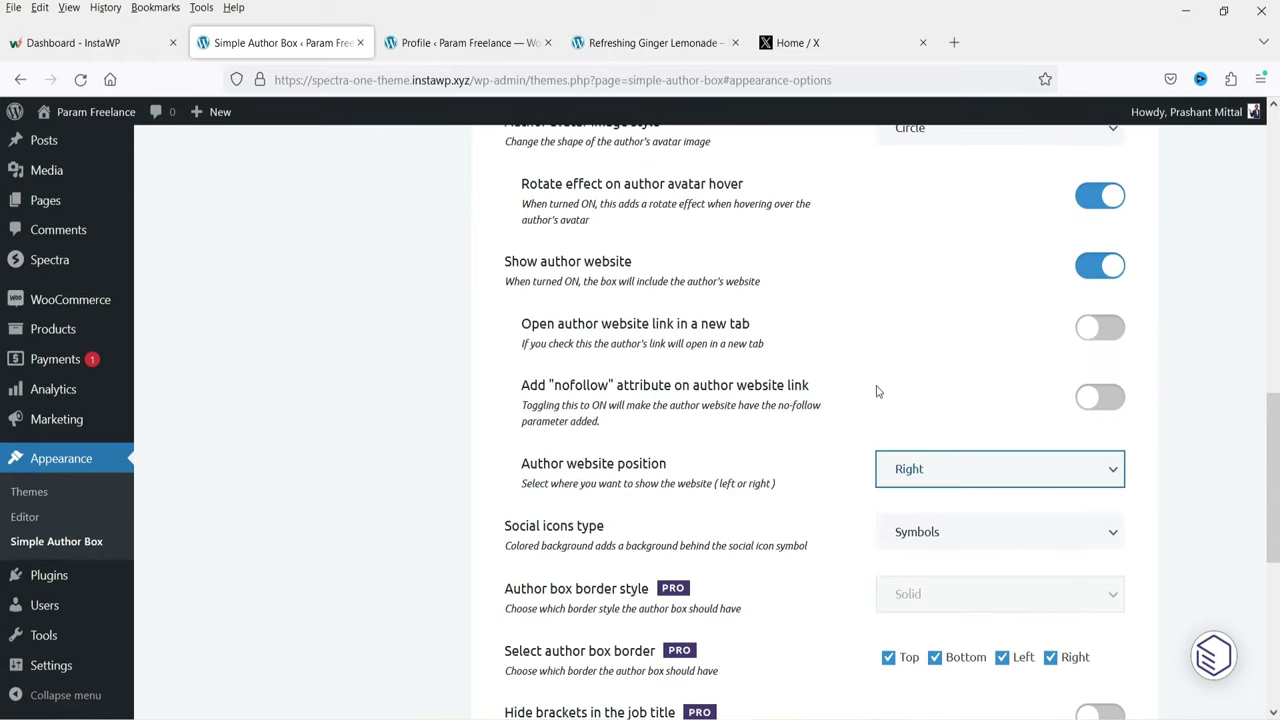
scroll(698, 395, down, 2)
click(928, 448)
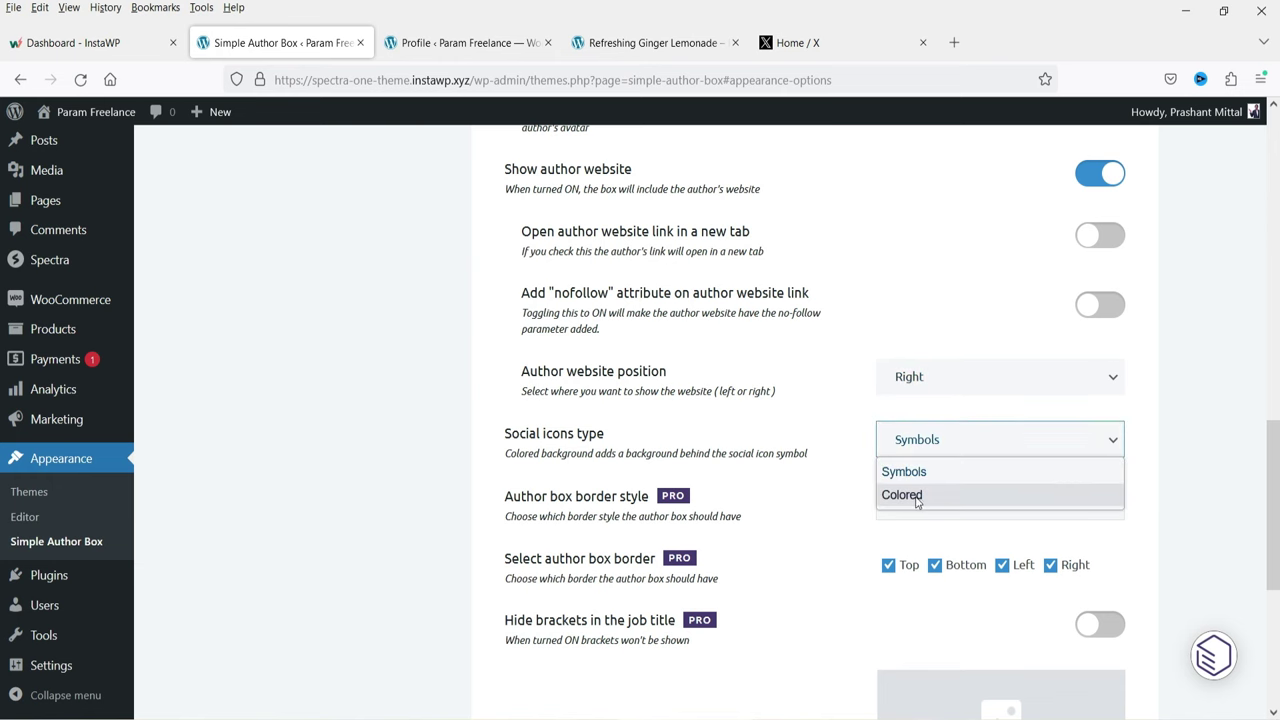
click(443, 403)
scroll(497, 434, up, 10)
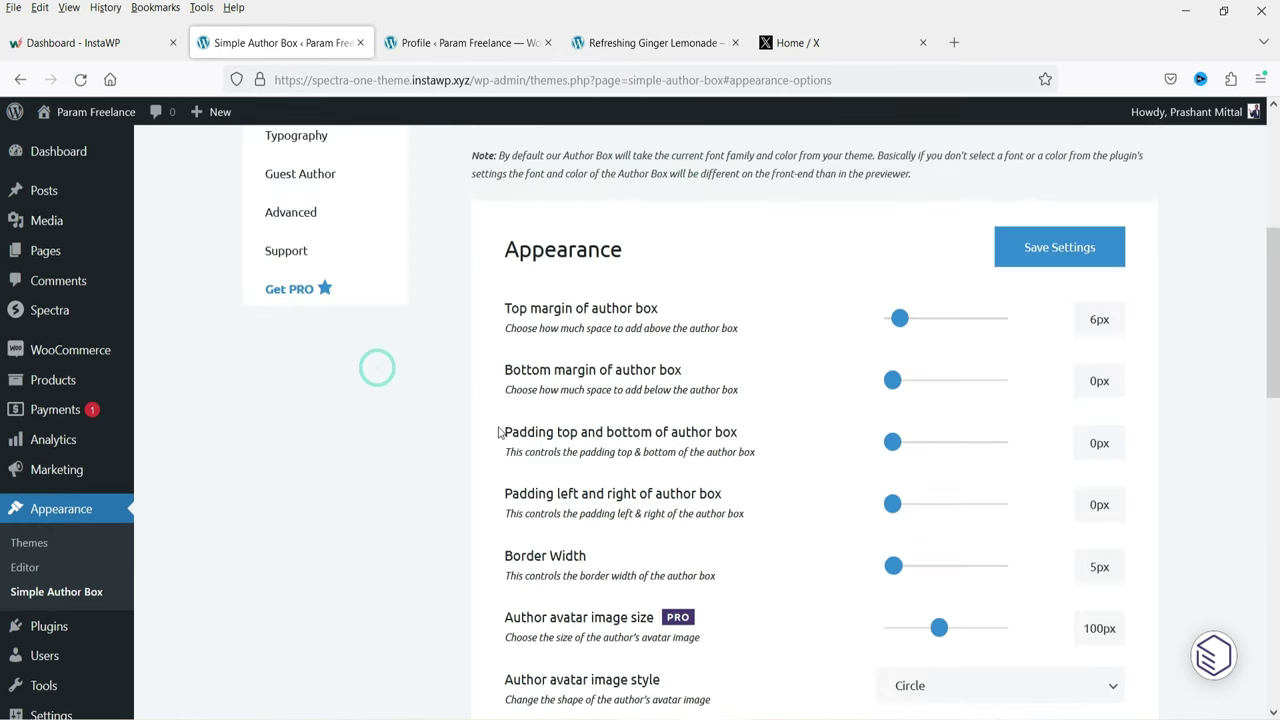
scroll(900, 420, down, 10)
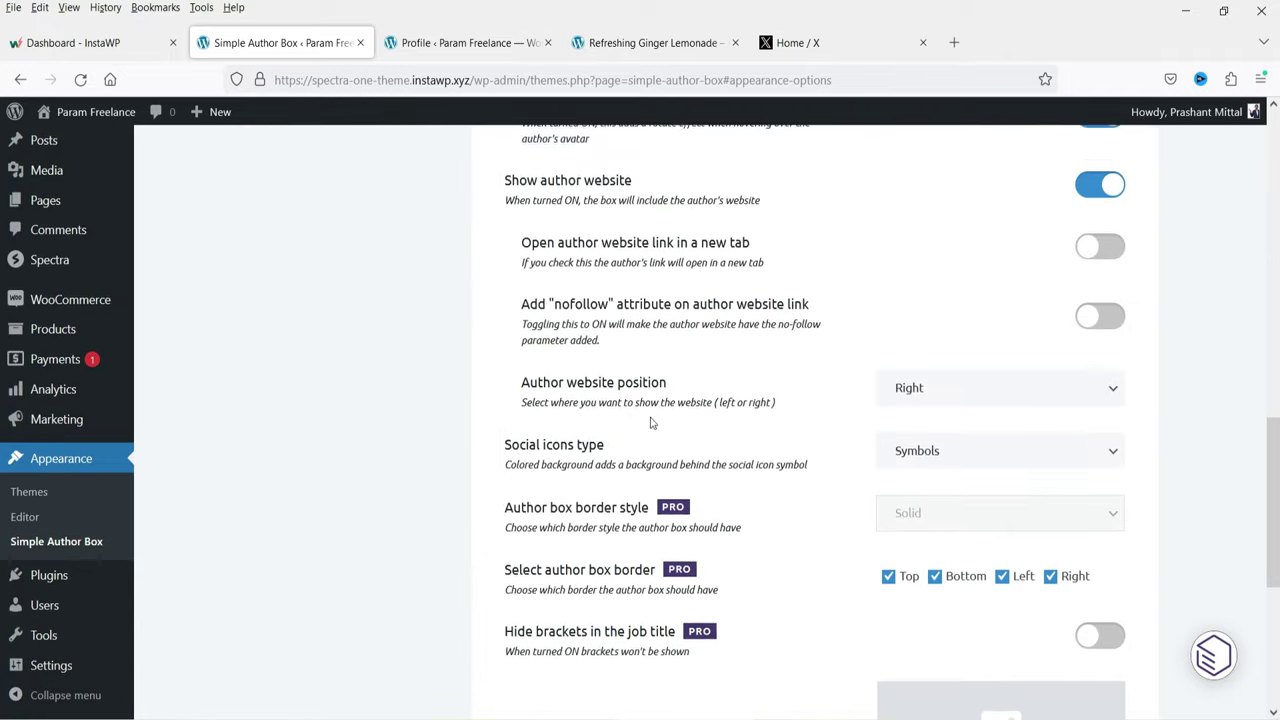
- Give the social icons colored backgrounds and a Circle shape
click(951, 446)
click(946, 495)
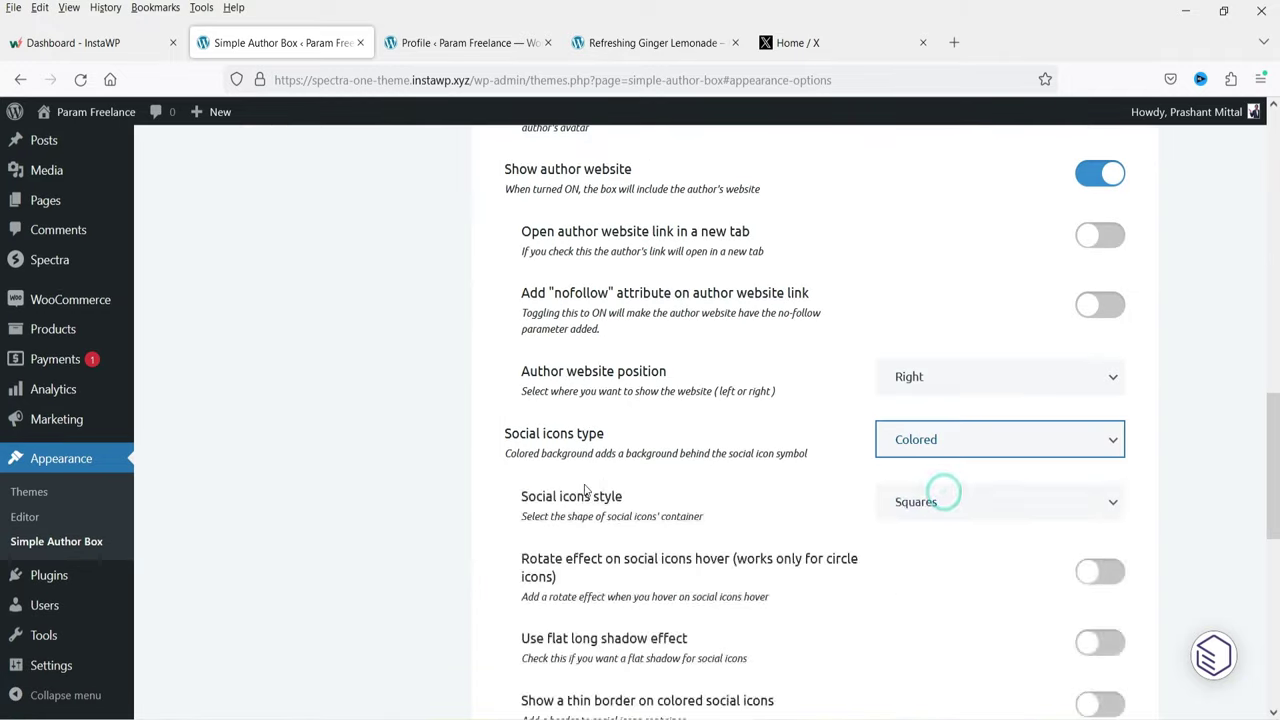
scroll(943, 491, up, 10)
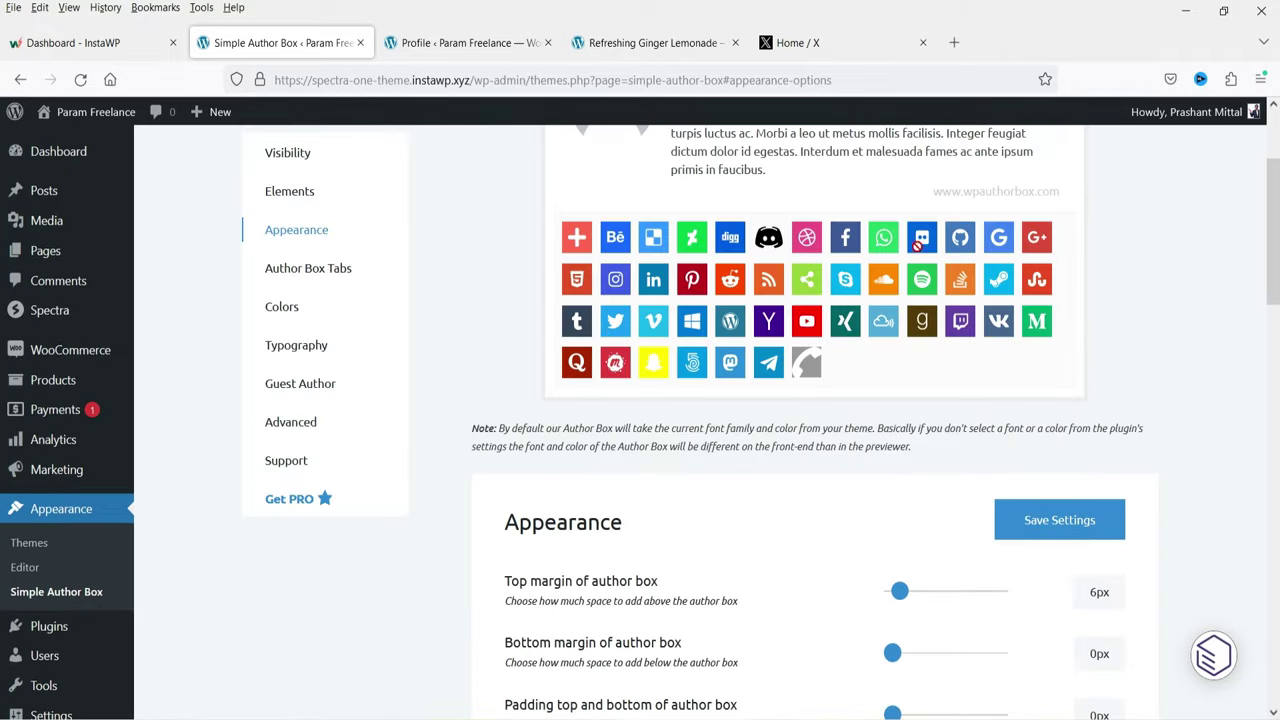
scroll(730, 425, down, 8)
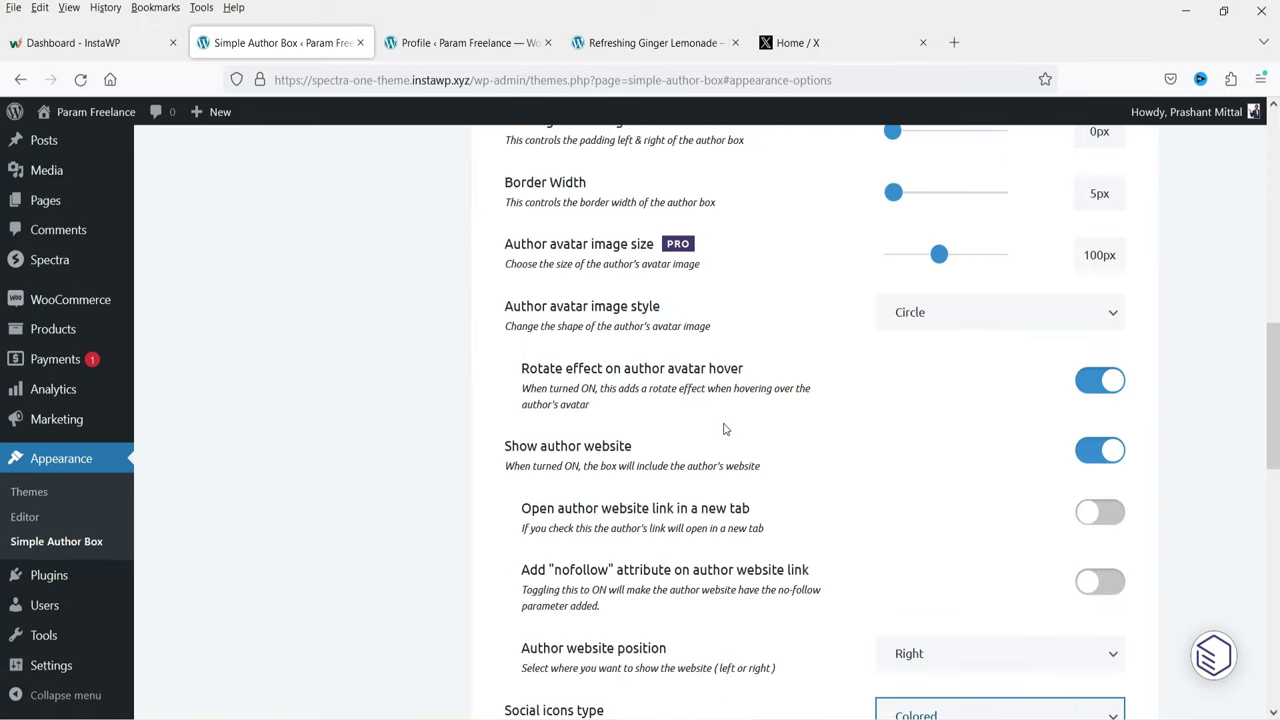
scroll(709, 421, down, 5)
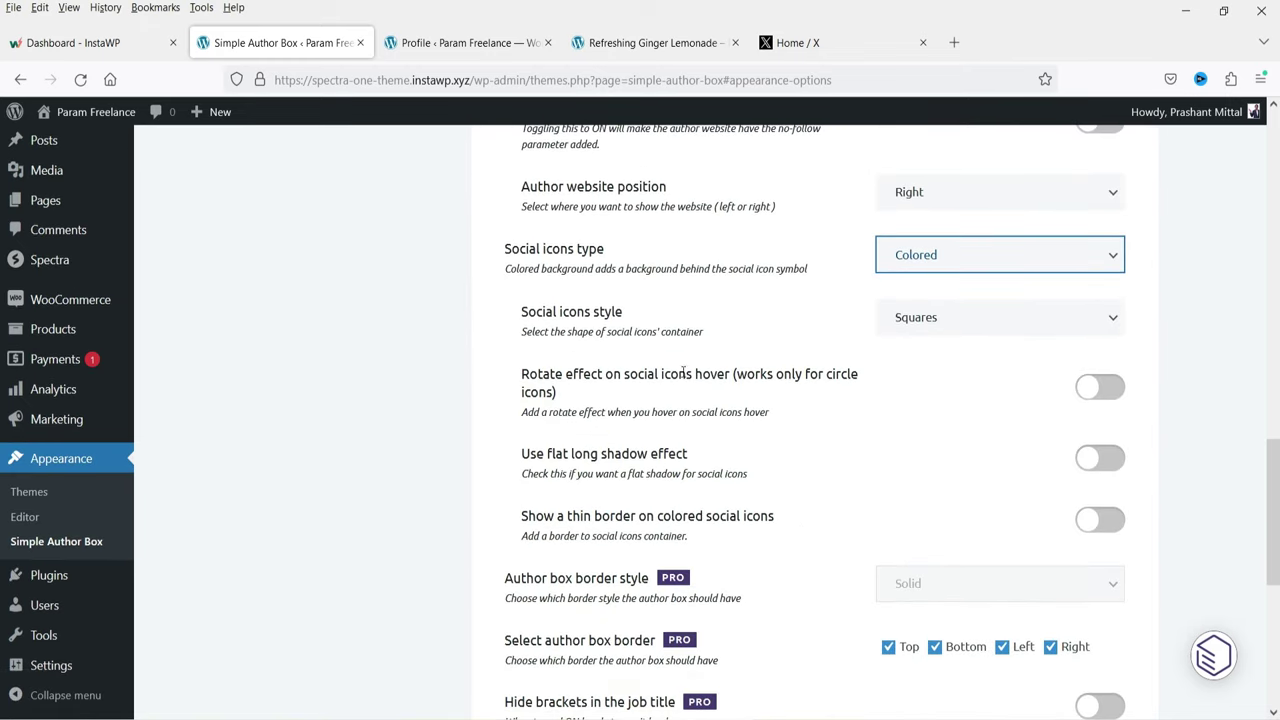
click(920, 317)
click(920, 374)
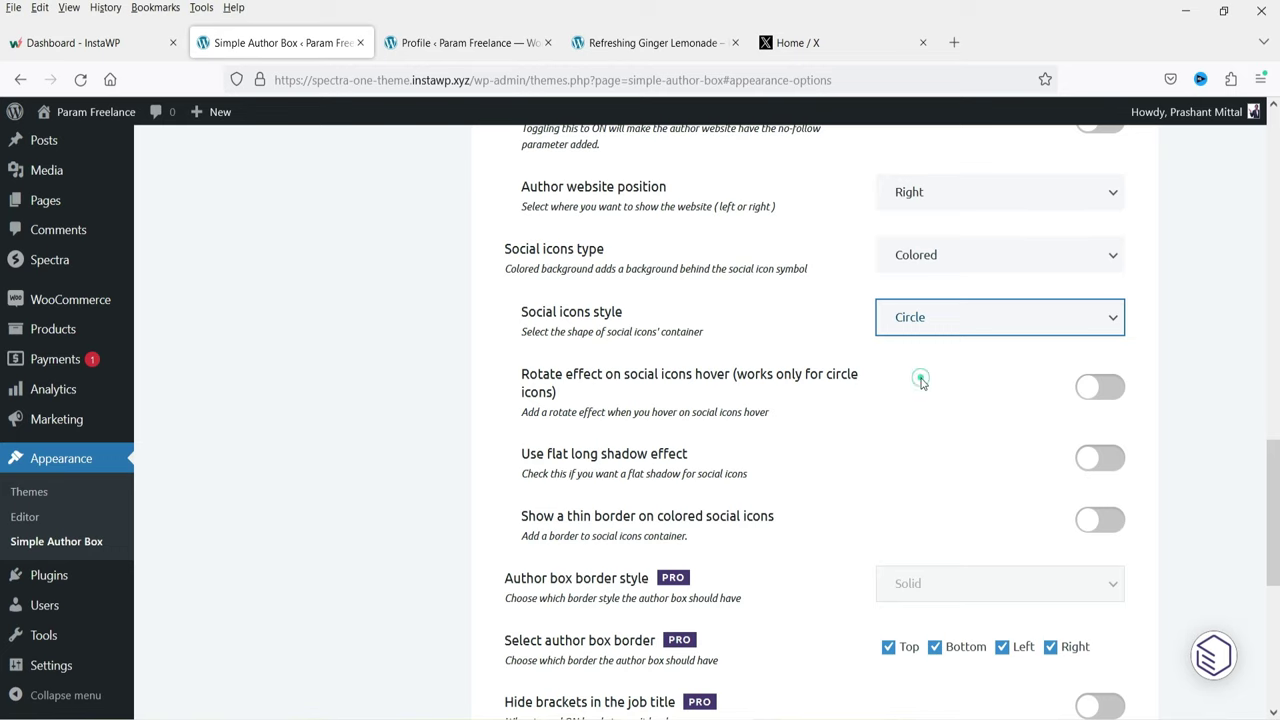
scroll(590, 440, up, 10)
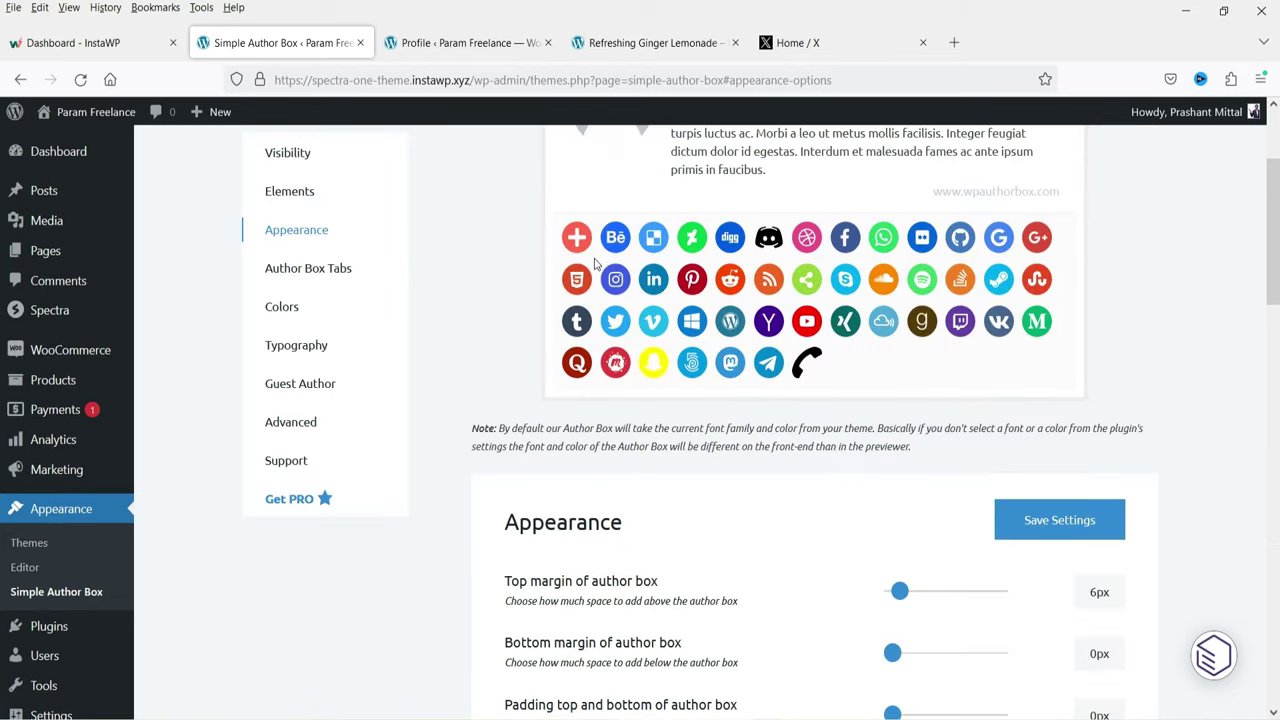
scroll(730, 381, down, 10)
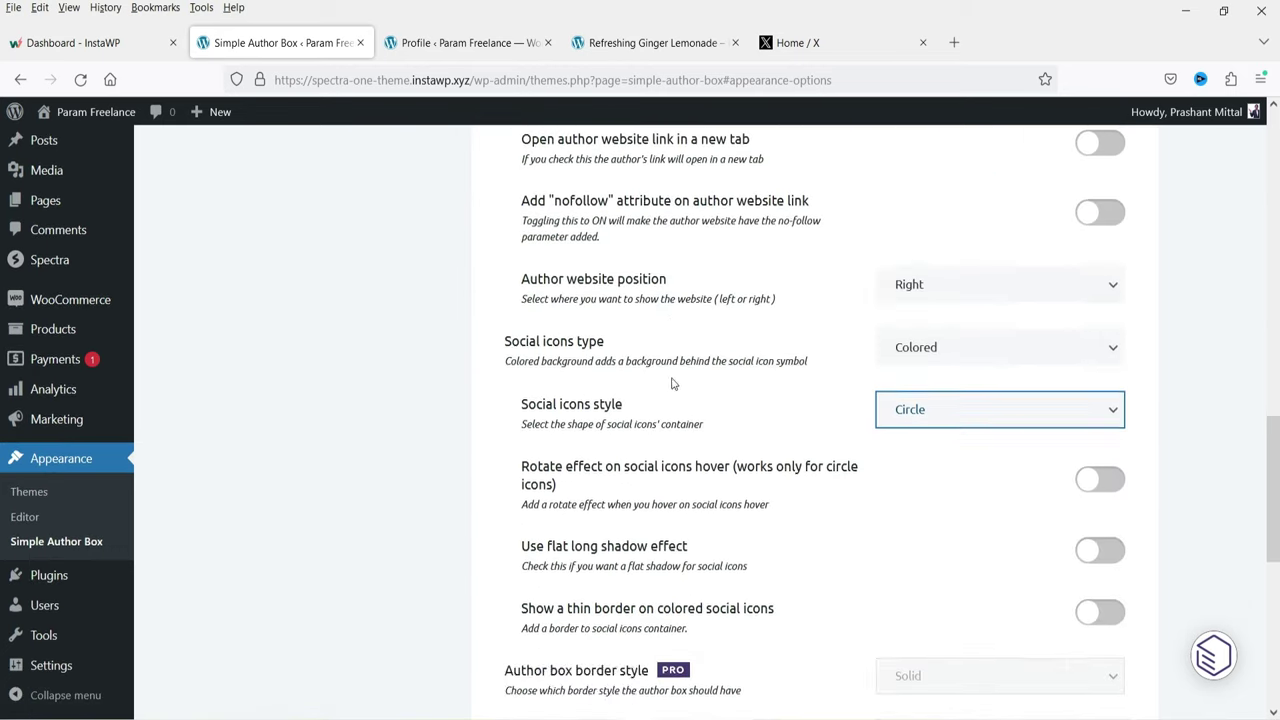
- Enable rotate on social icon hover, keeping the icons circular
click(911, 236)
click(920, 259)
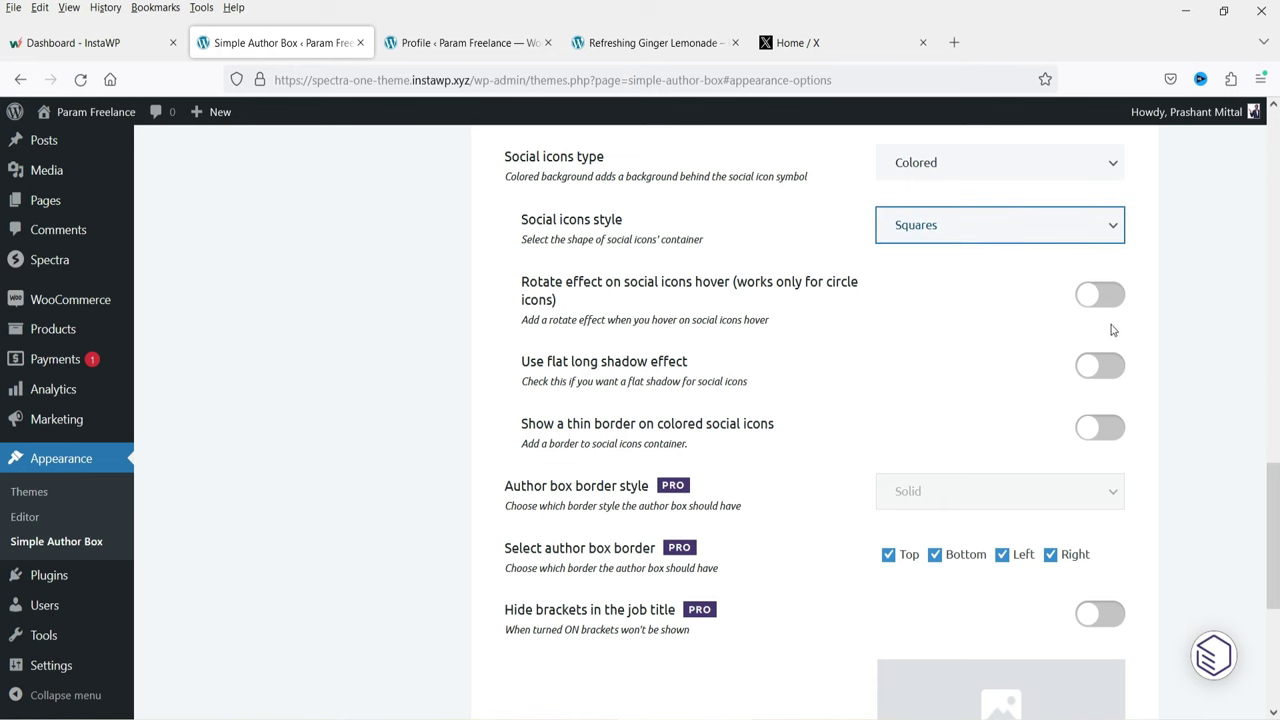
click(1097, 295)
scroll(797, 394, up, 1)
click(958, 328)
click(946, 372)
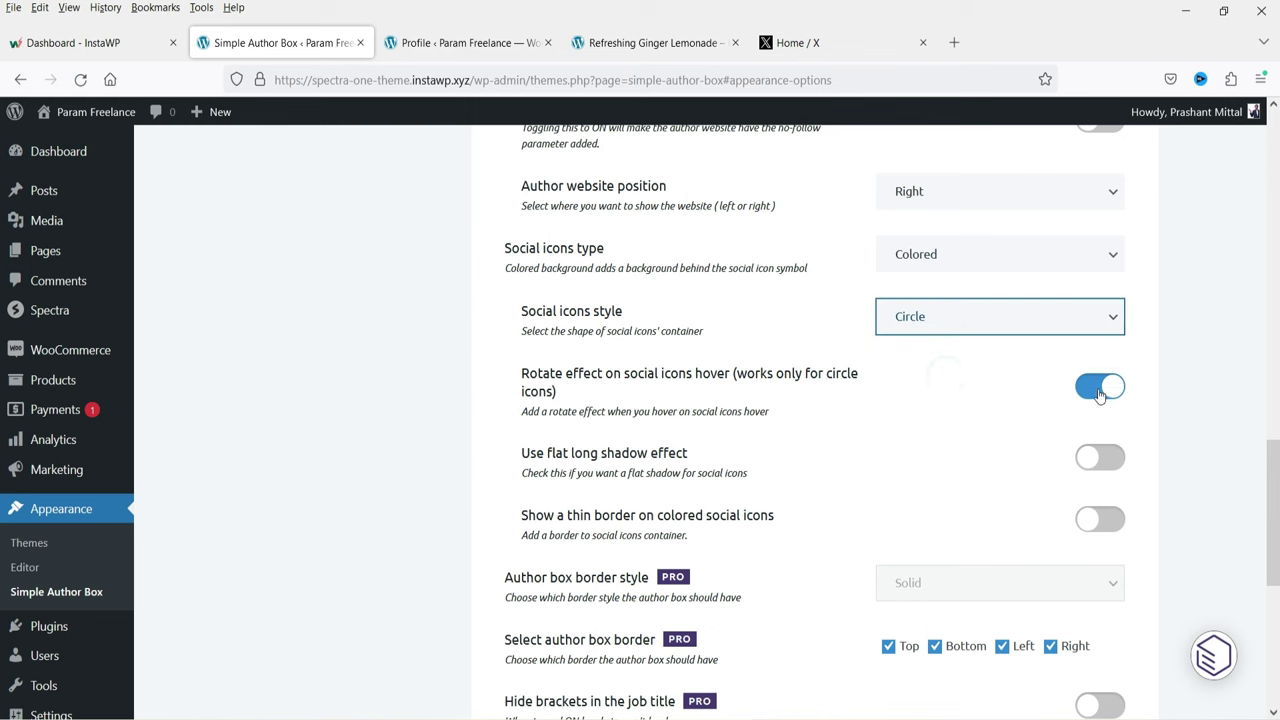
- Switch on the flat long shadow for the social icons
scroll(612, 391, up, 15)
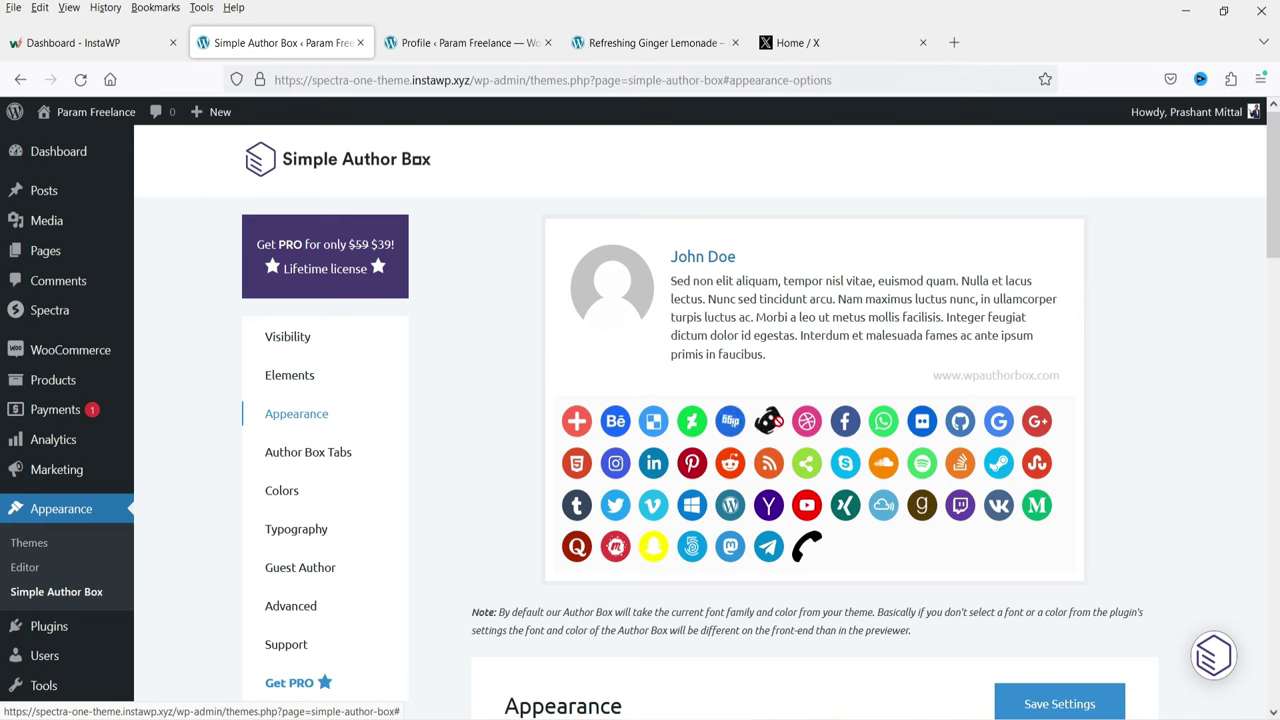
scroll(480, 490, down, 15)
scroll(502, 495, down, 3)
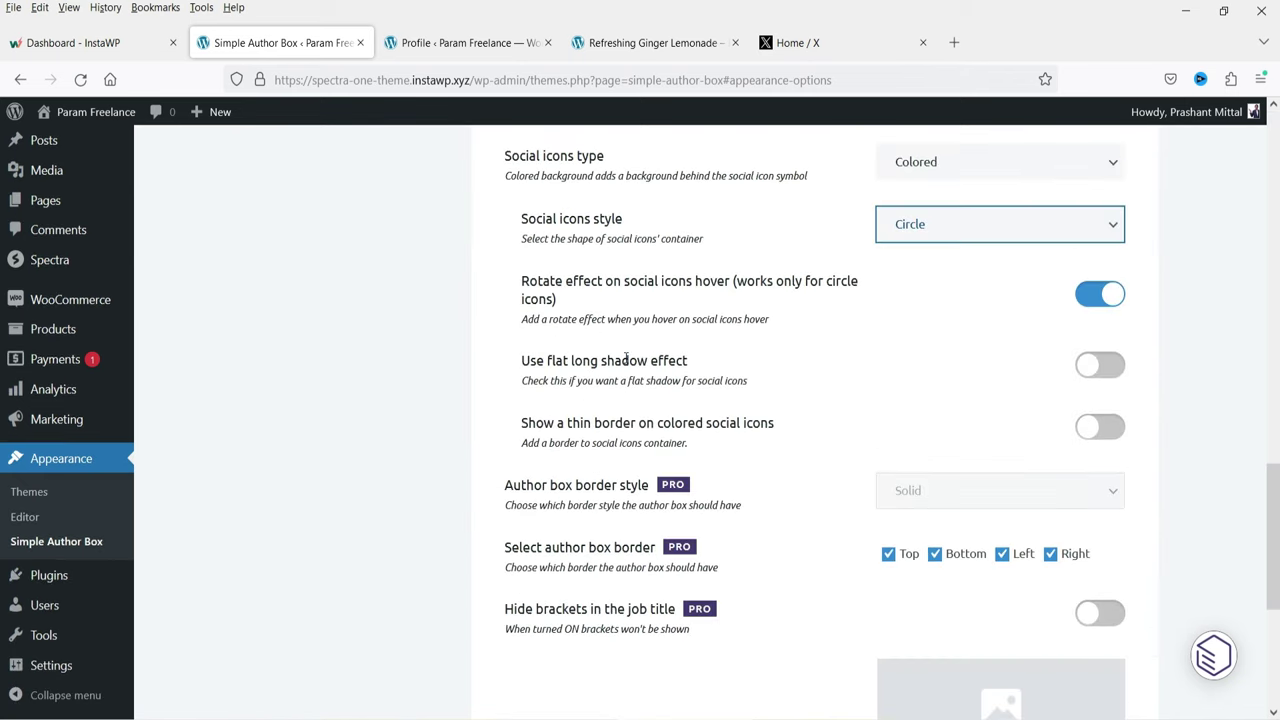
scroll(601, 365, up, 15)
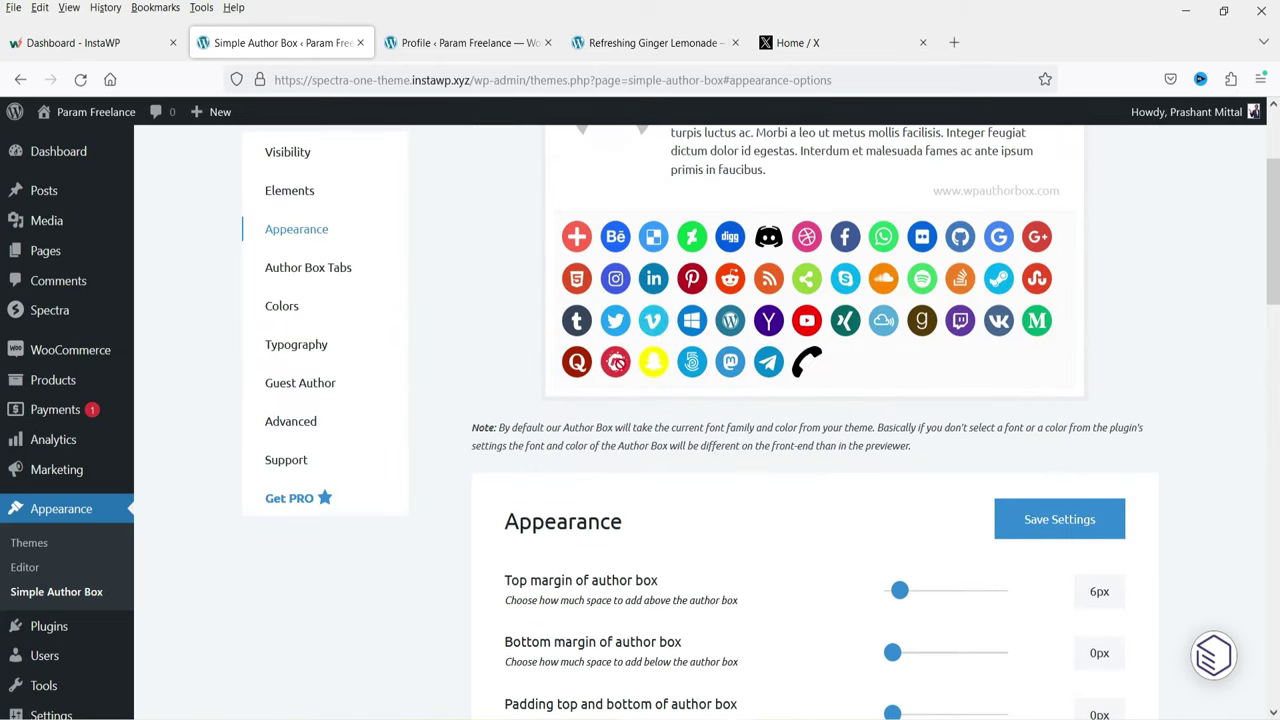
scroll(937, 534, down, 14)
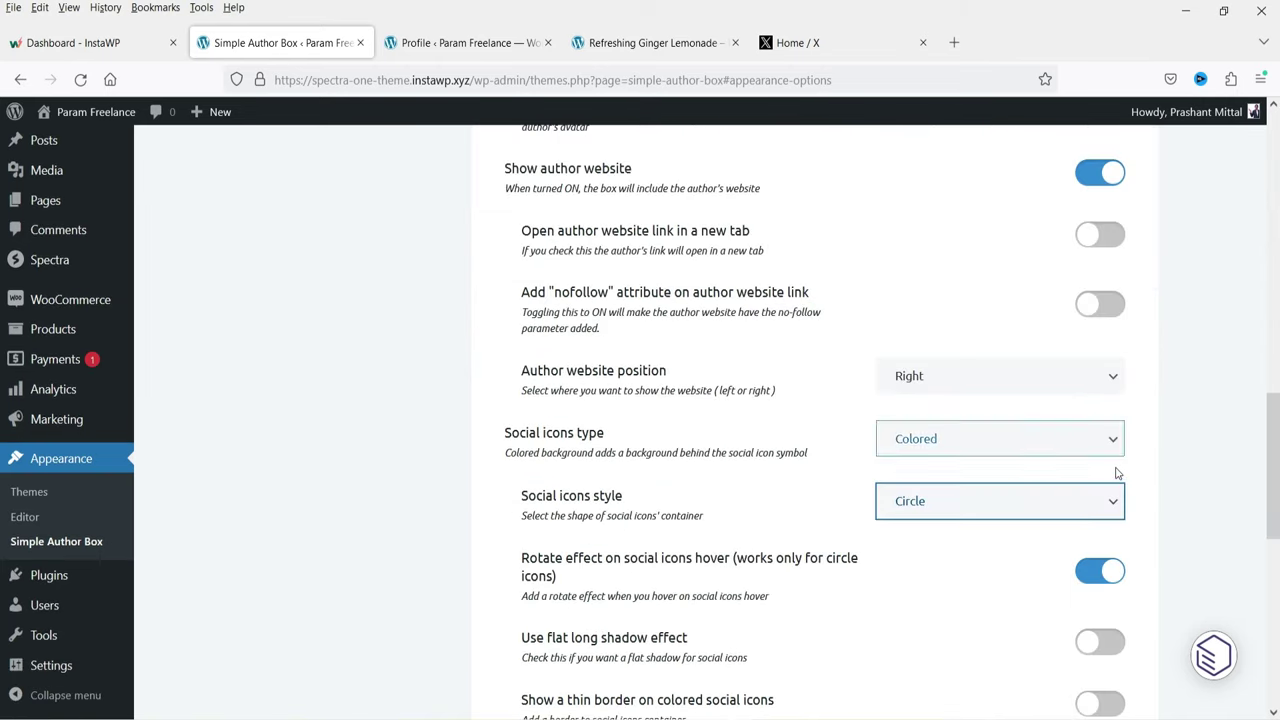
scroll(1152, 360, down, 4)
click(1106, 276)
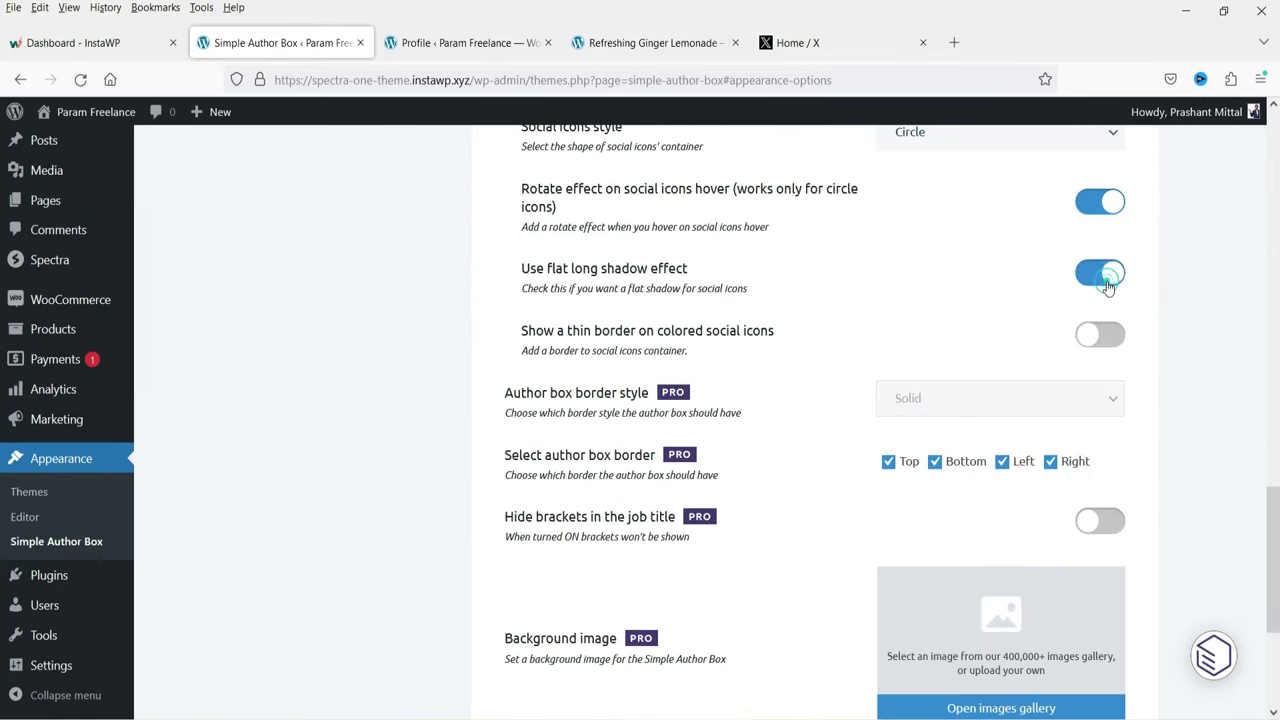
- Add a thin border to the colored social icons
scroll(1043, 374, up, 15)
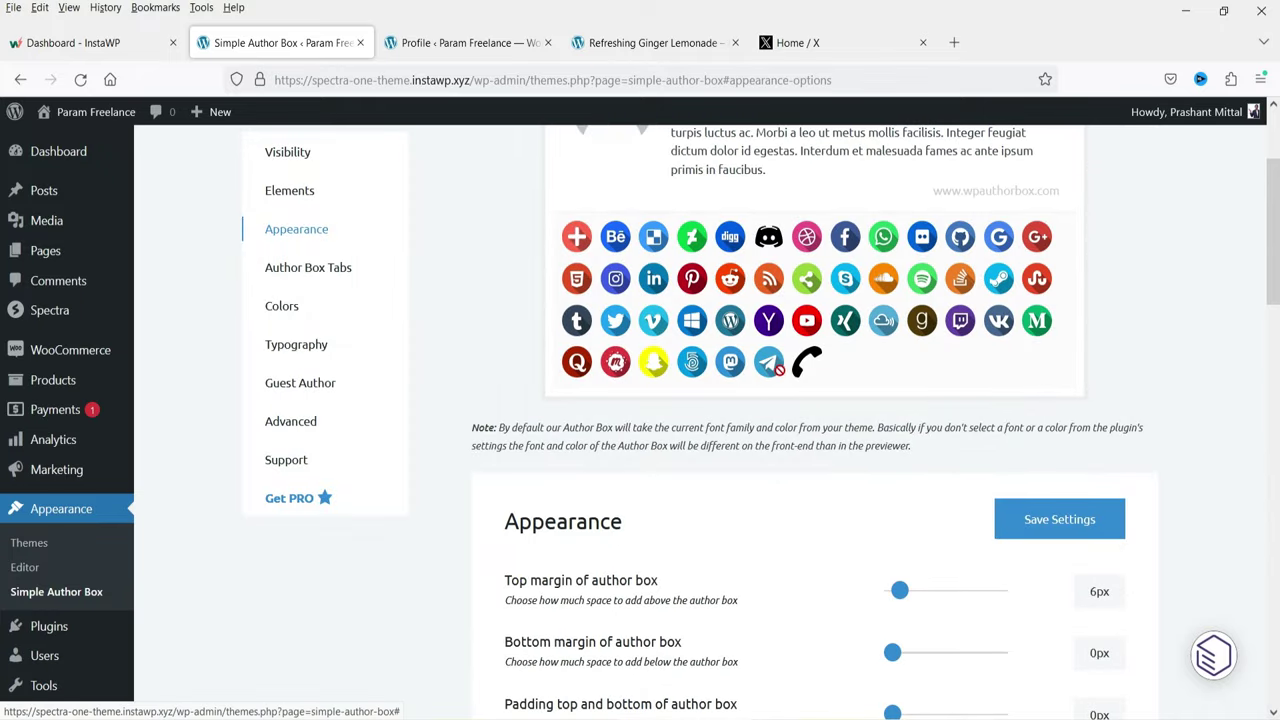
scroll(677, 484, down, 15)
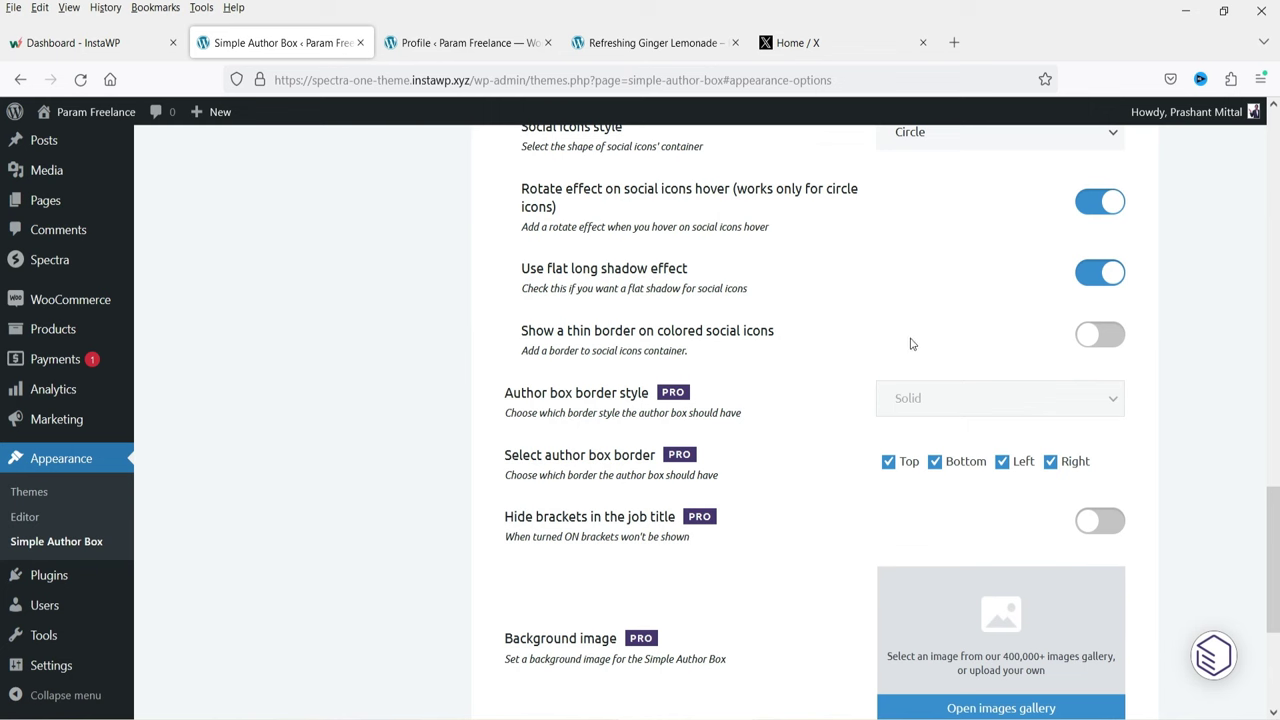
click(1095, 340)
scroll(667, 380, down, 3)
scroll(677, 400, up, 20)
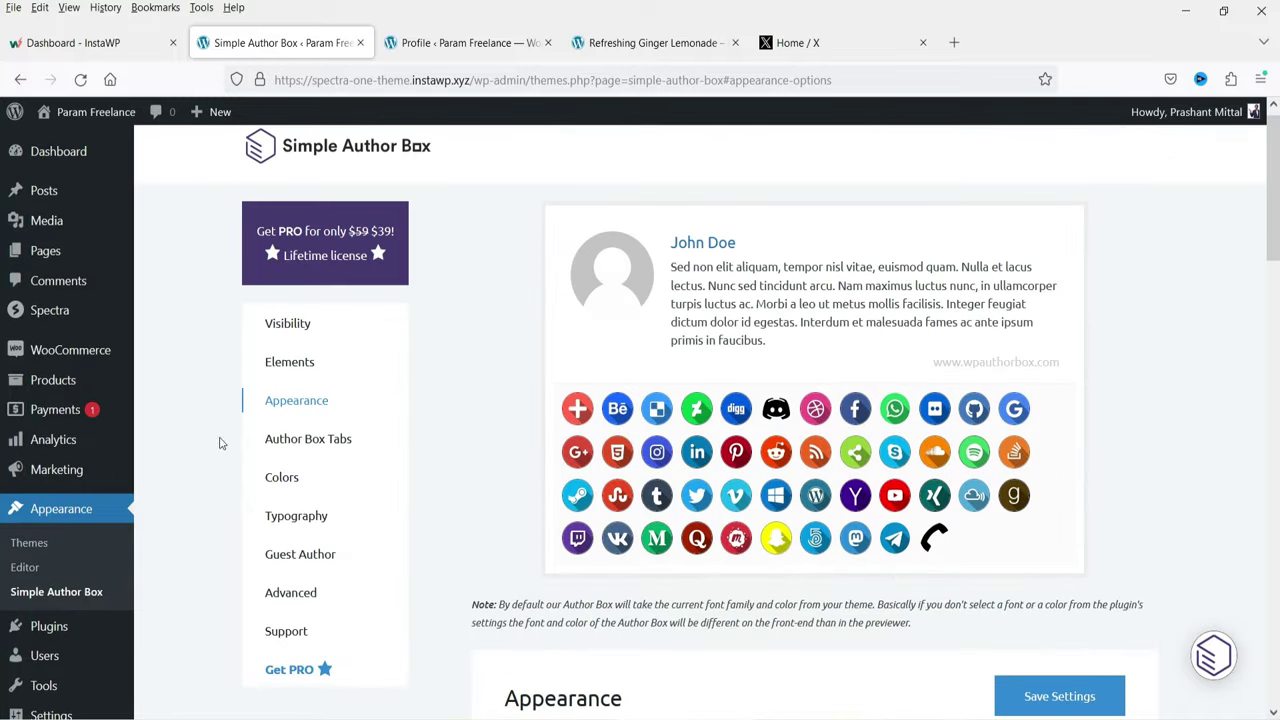
- Go to the Author Box Tabs section and show its Colors settings
click(328, 439)
scroll(786, 397, down, 4)
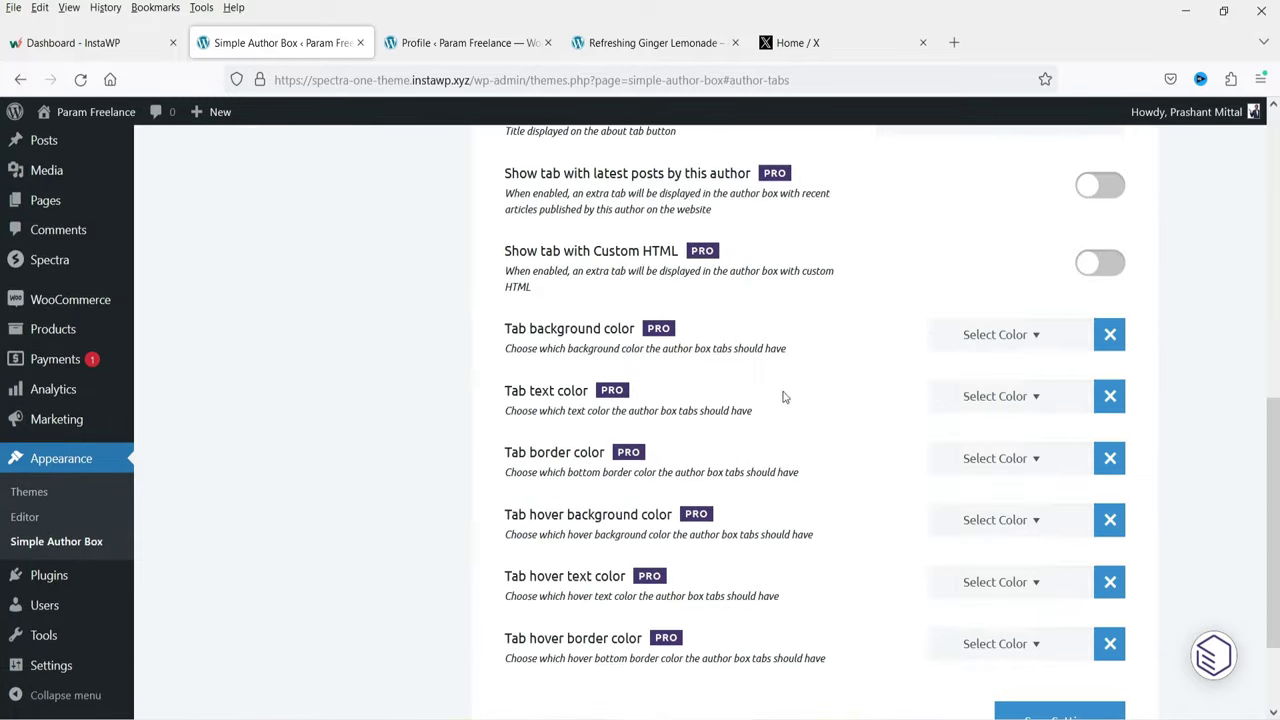
scroll(730, 400, up, 6)
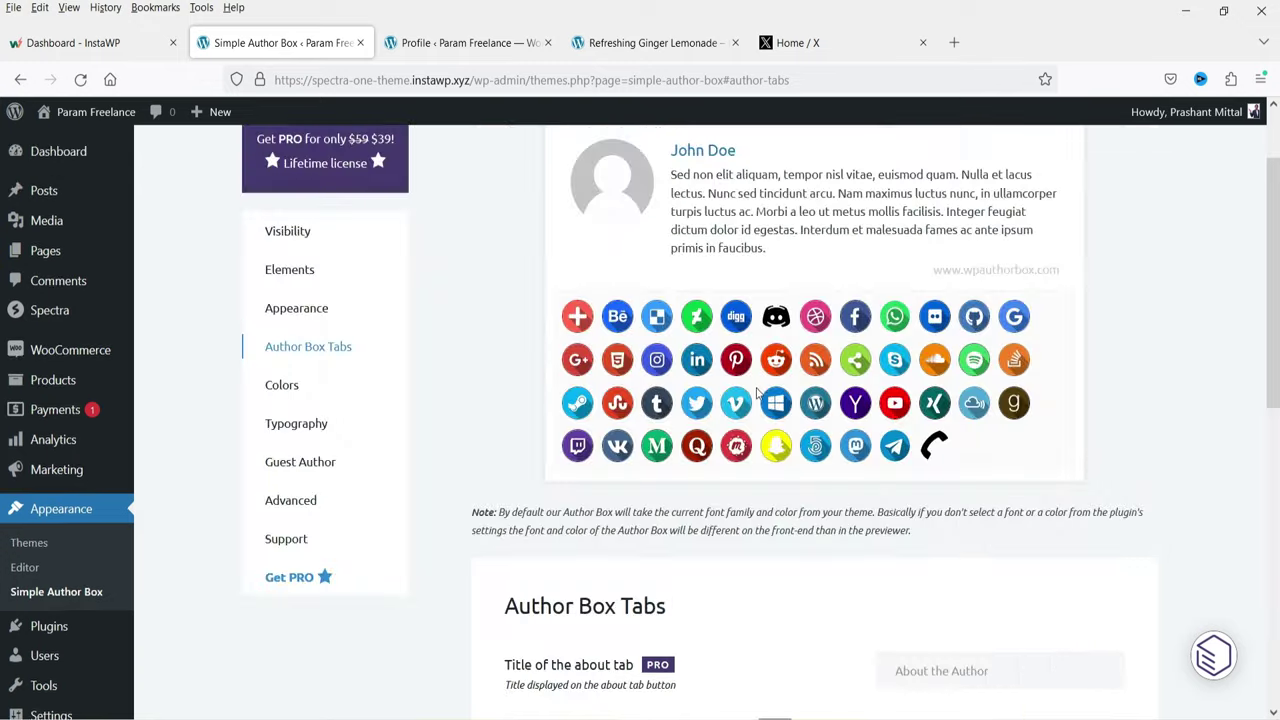
click(290, 387)
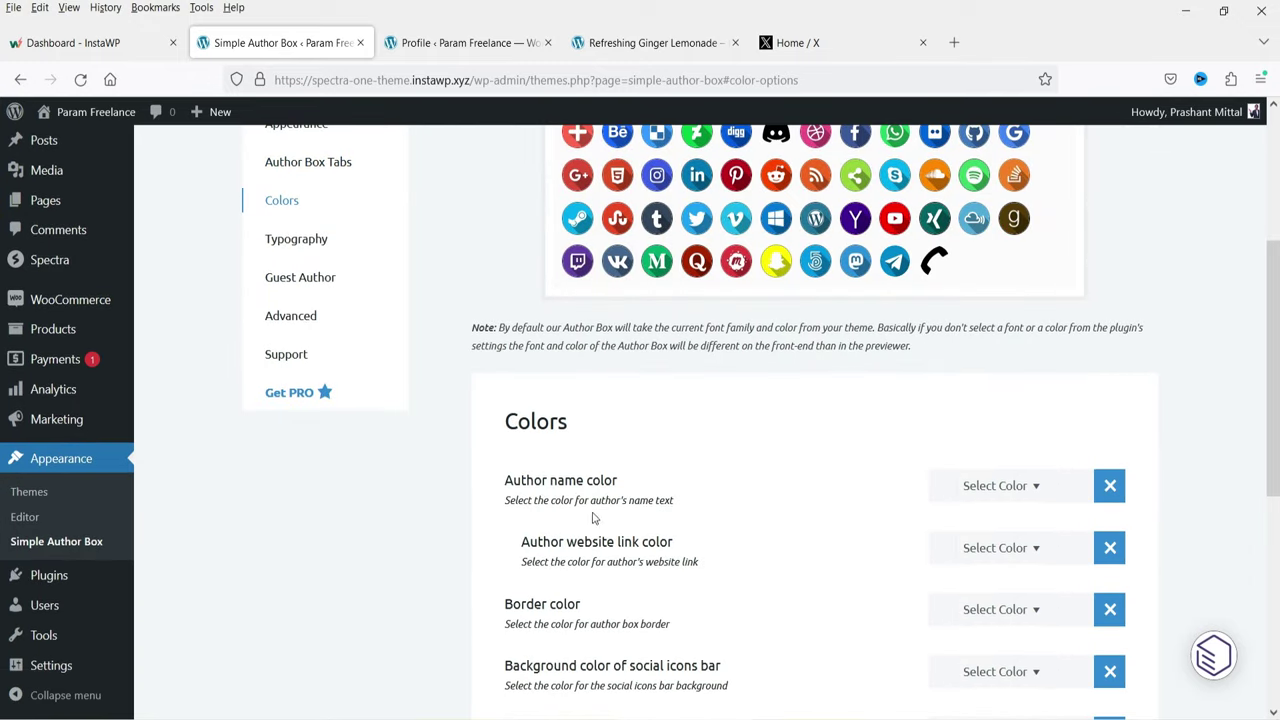
scroll(593, 499, up, 3)
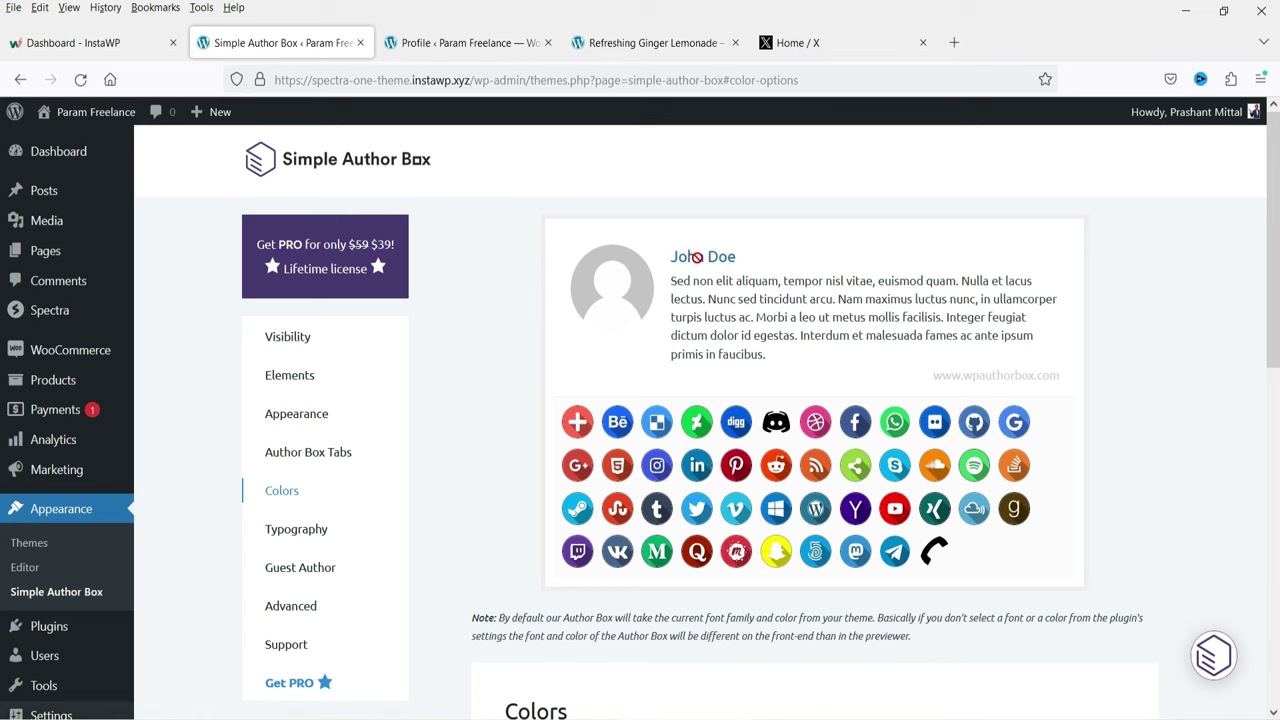
scroll(700, 420, down, 6)
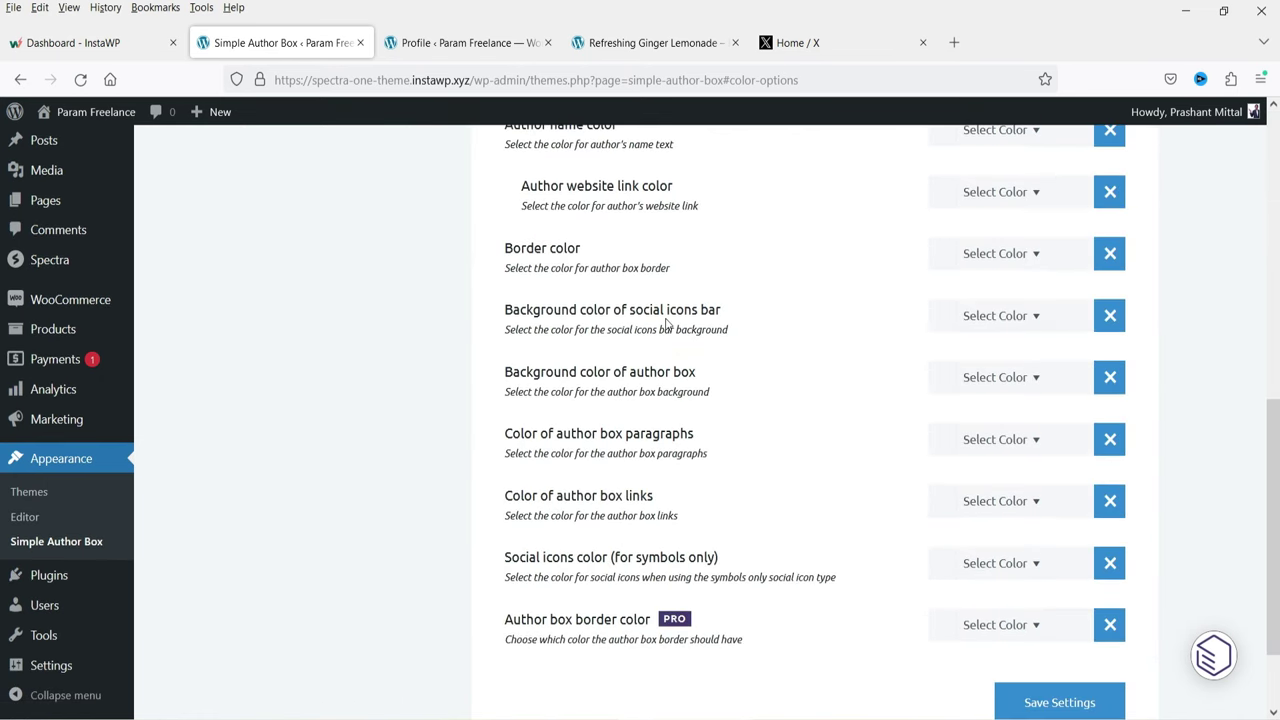
- Set the author box background to pale cream #ededd7 and copy its hex value
click(1004, 383)
click(987, 579)
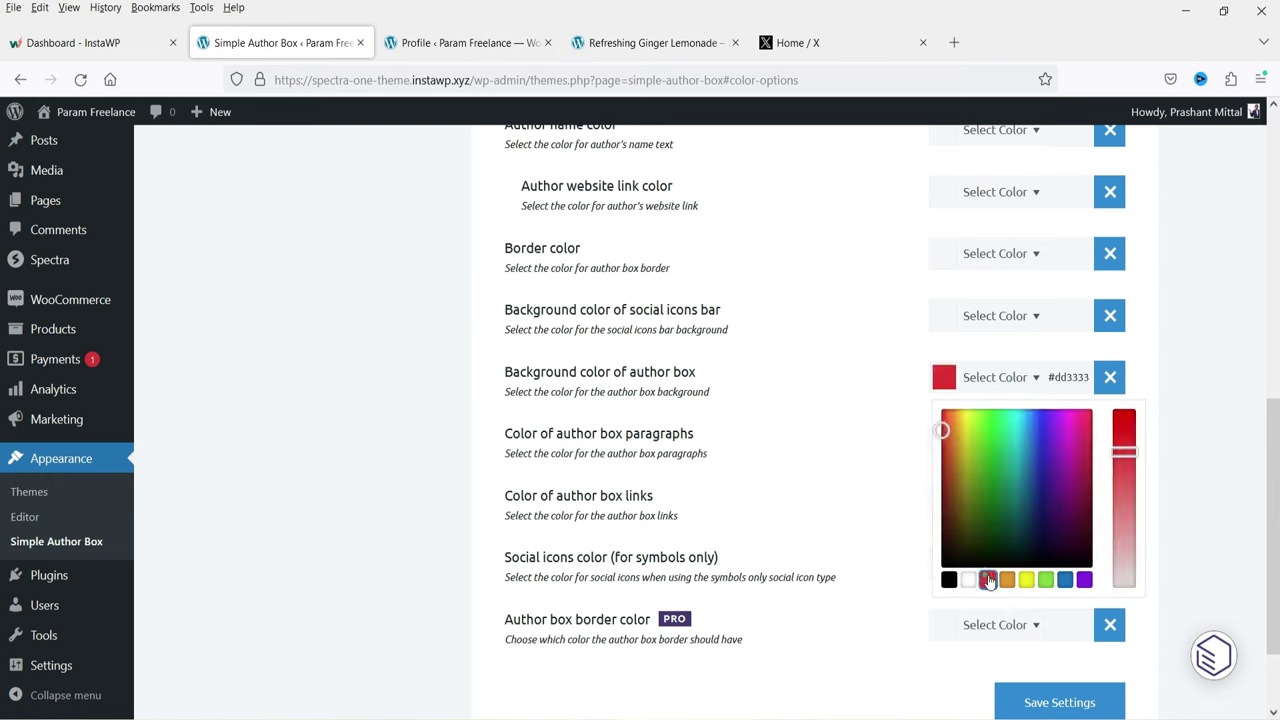
click(1026, 579)
drag(1124, 436, 1147, 580)
scroll(816, 459, up, 5)
scroll(700, 255, down, 3)
scroll(680, 260, down, 3)
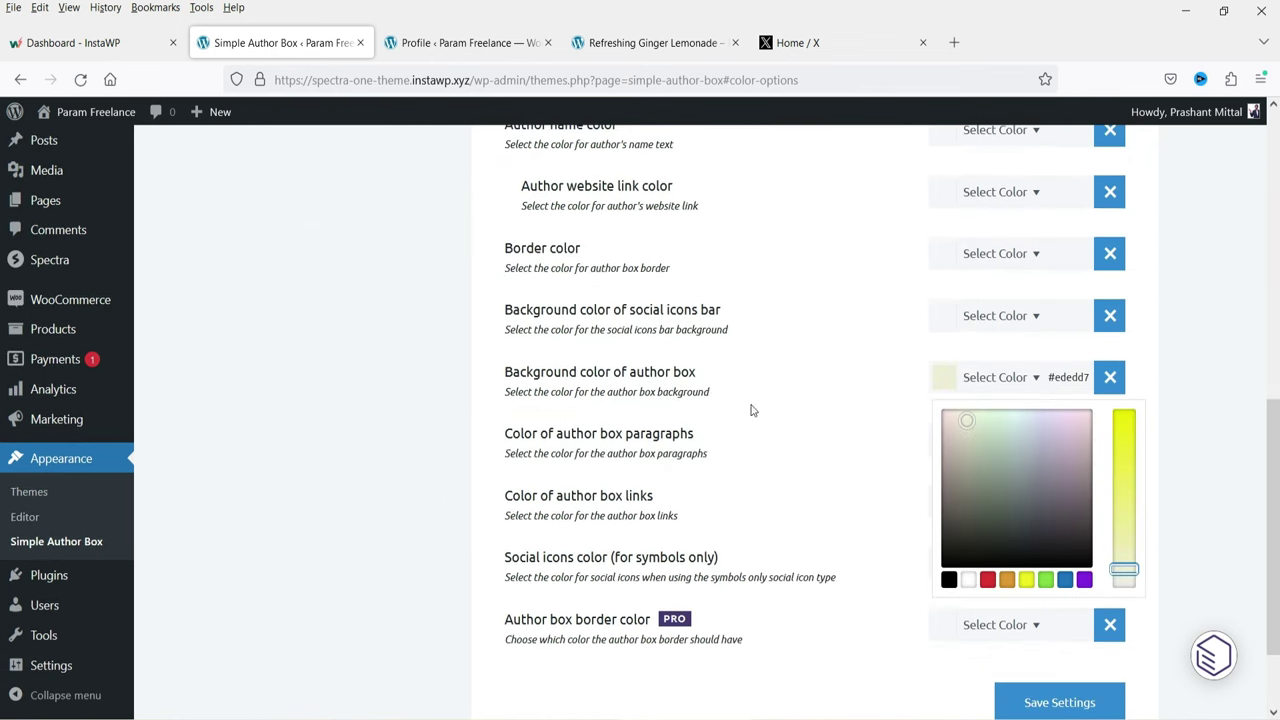
click(1075, 377)
double_click(1056, 375)
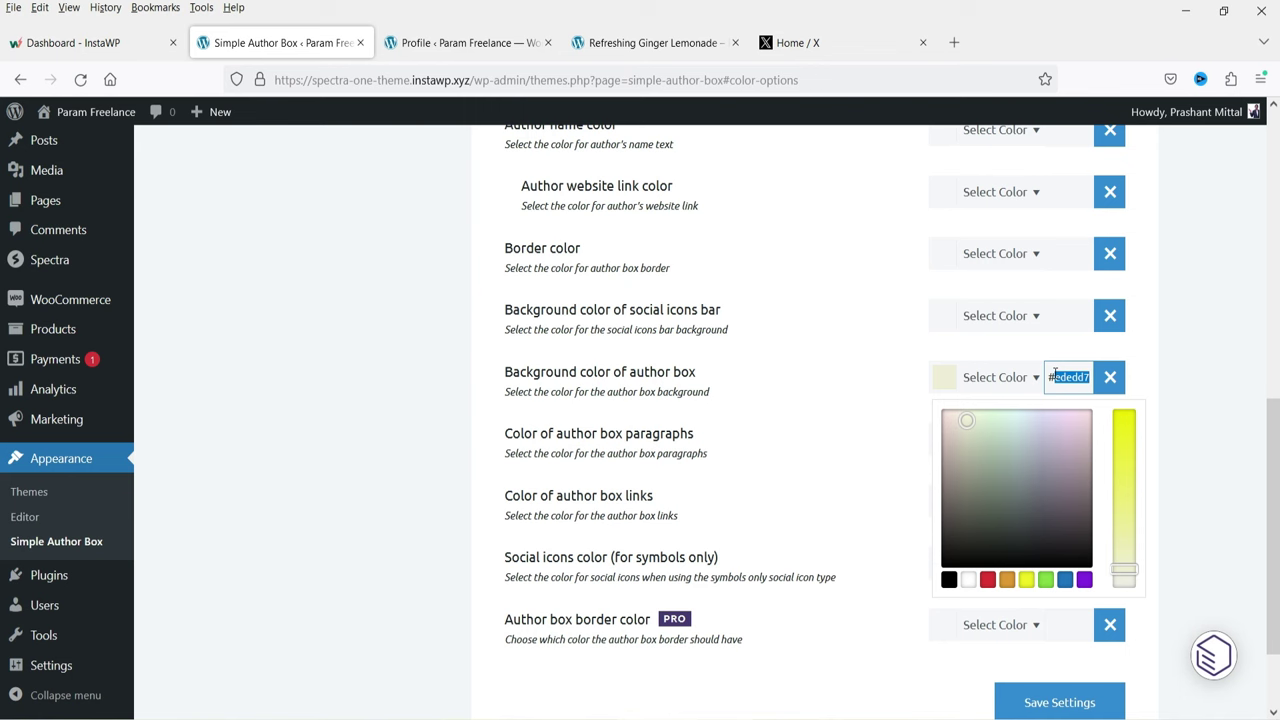
click(826, 431)
- Paste #ededd7 as the social icons bar background colour
scroll(591, 300, up, 6)
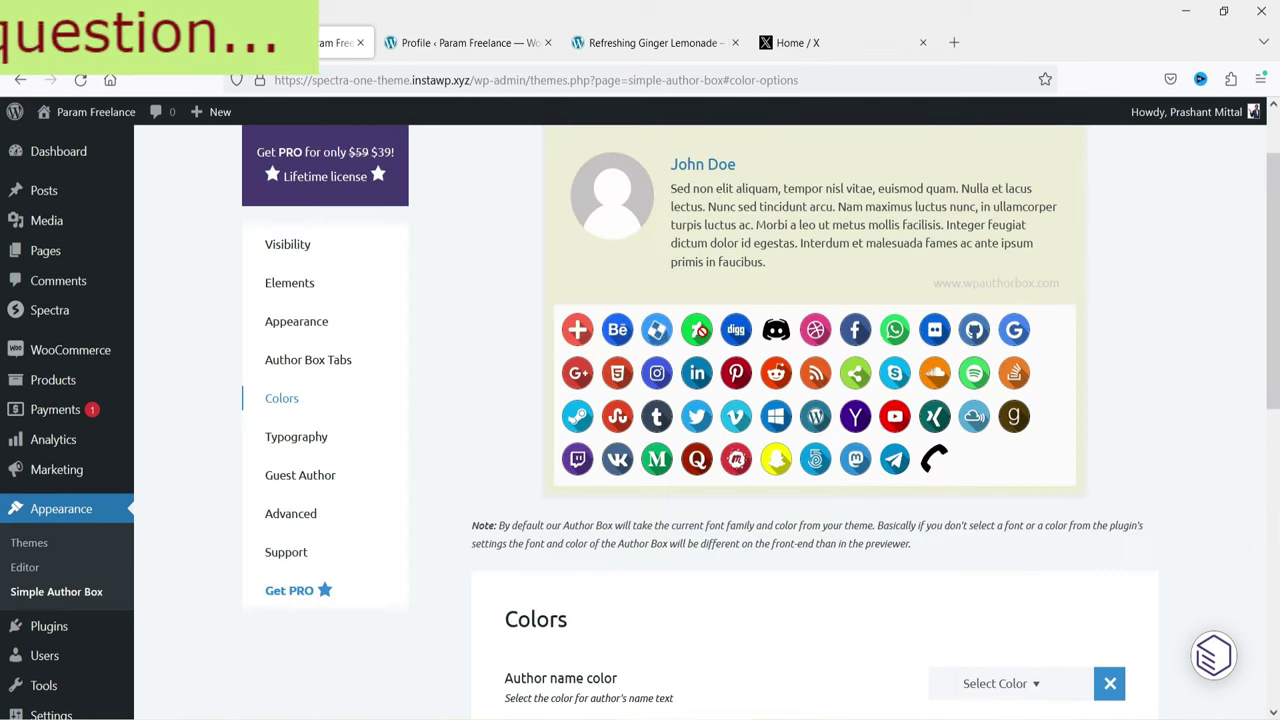
scroll(846, 366, down, 6)
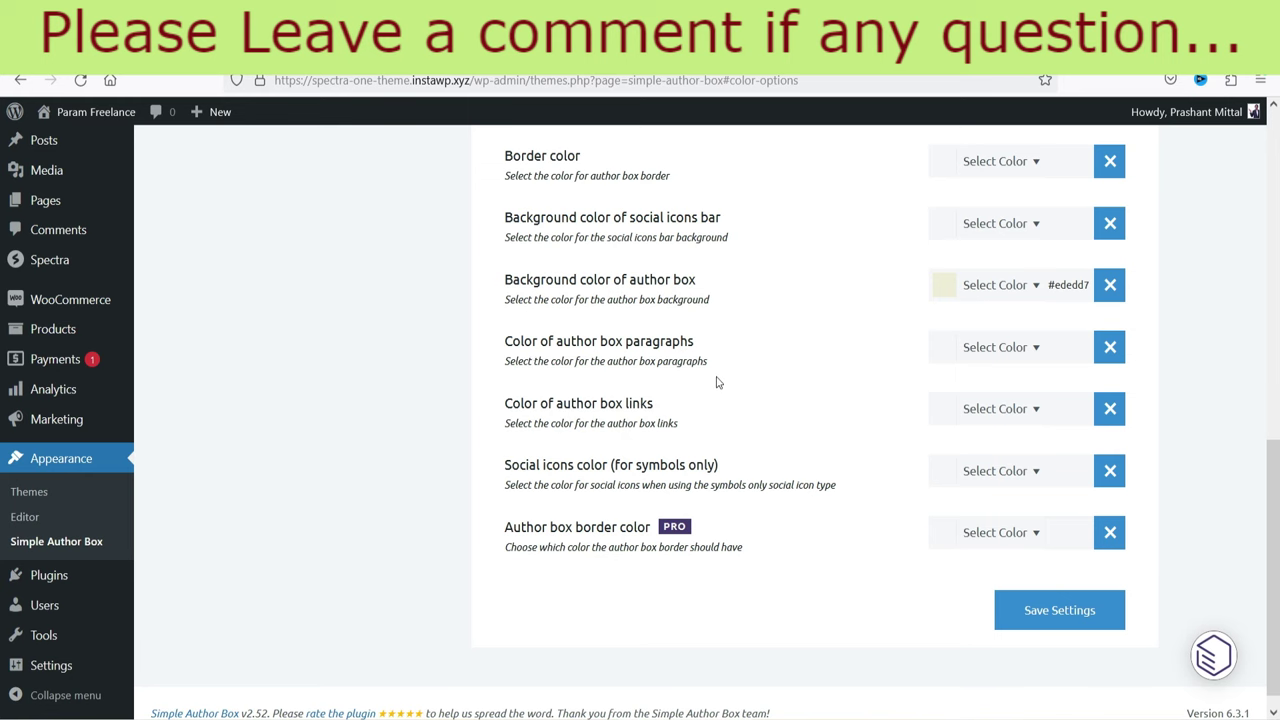
scroll(718, 386, up, 3)
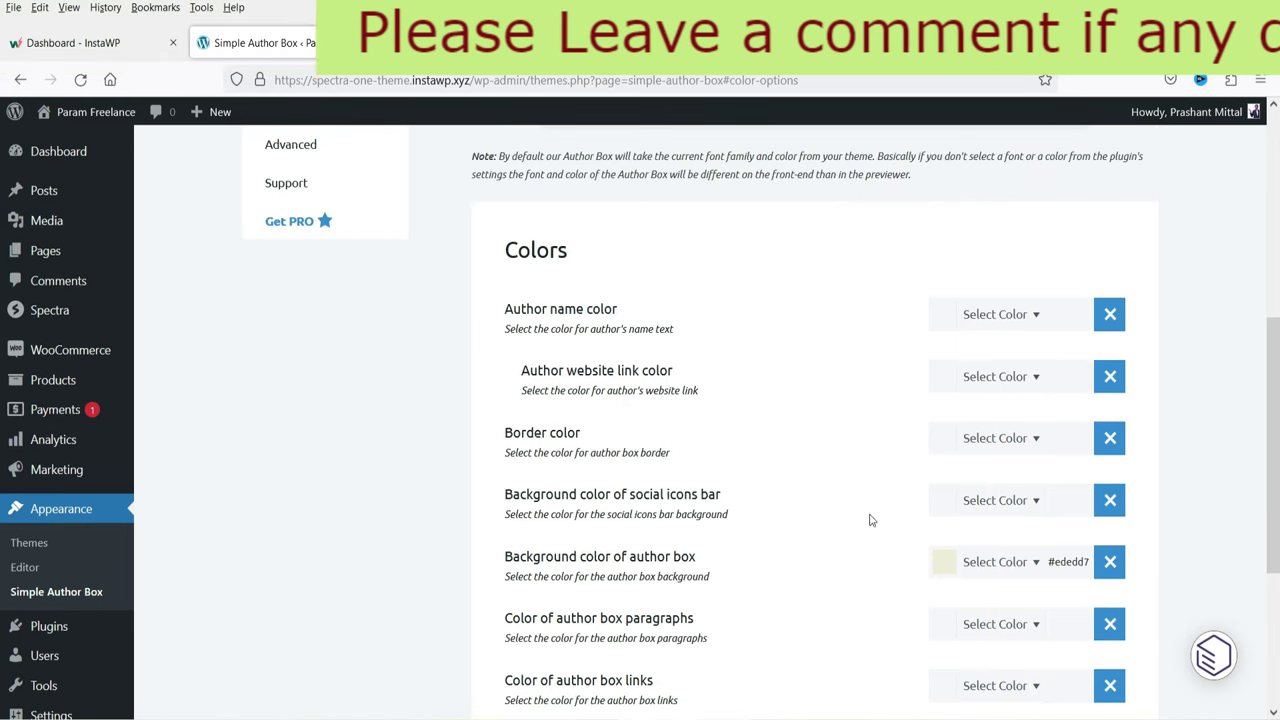
click(940, 507)
click(1066, 500)
text(#ededd7)
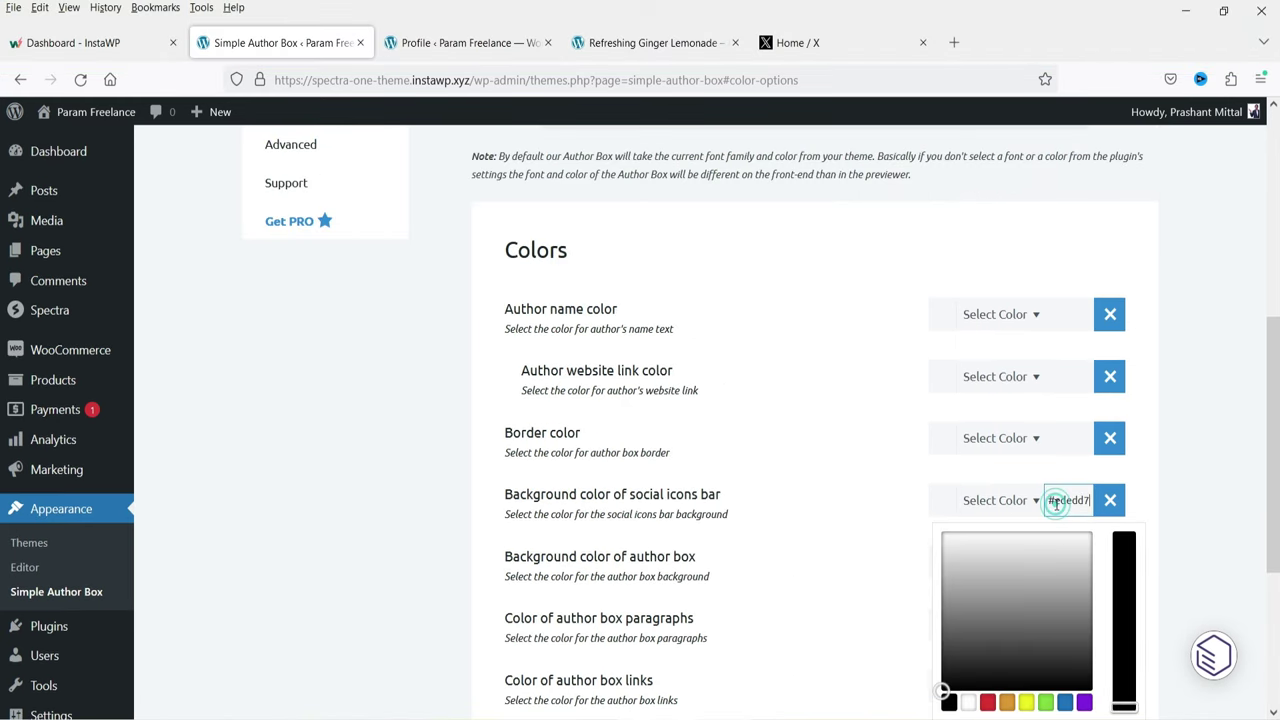
click(881, 526)
scroll(668, 434, up, 4)
scroll(668, 434, down, 4)
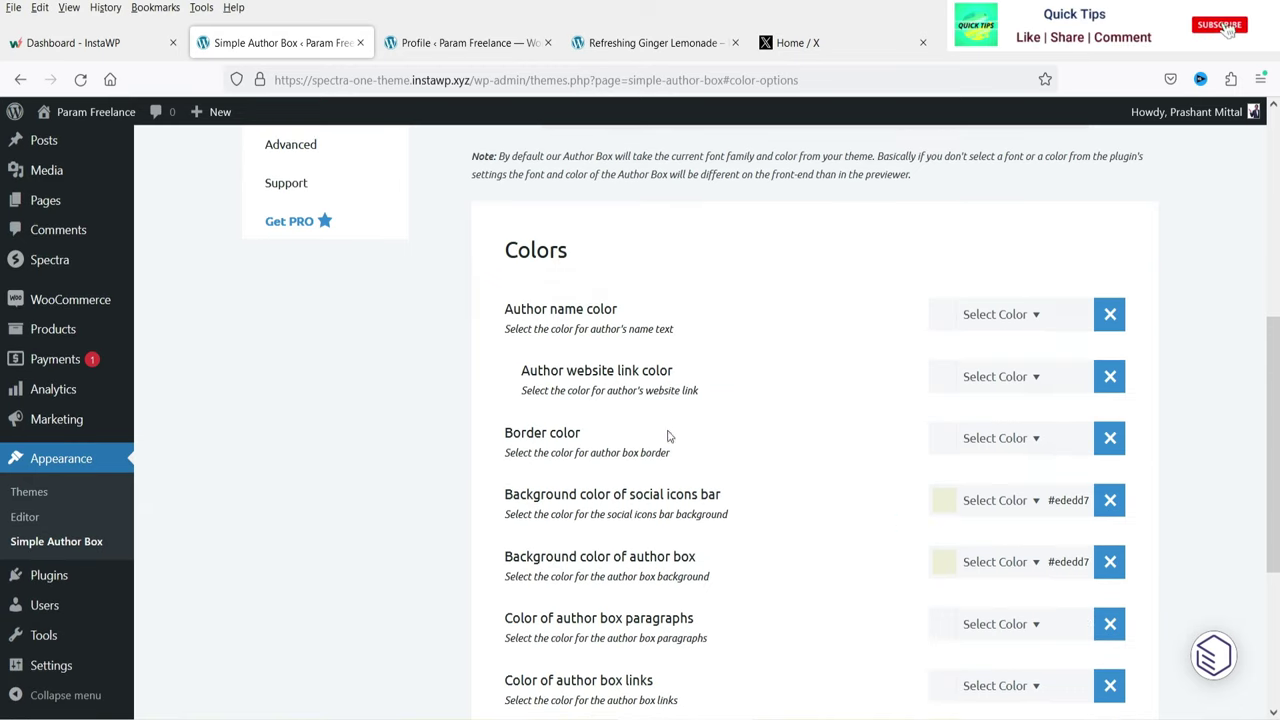
scroll(766, 397, down, 3)
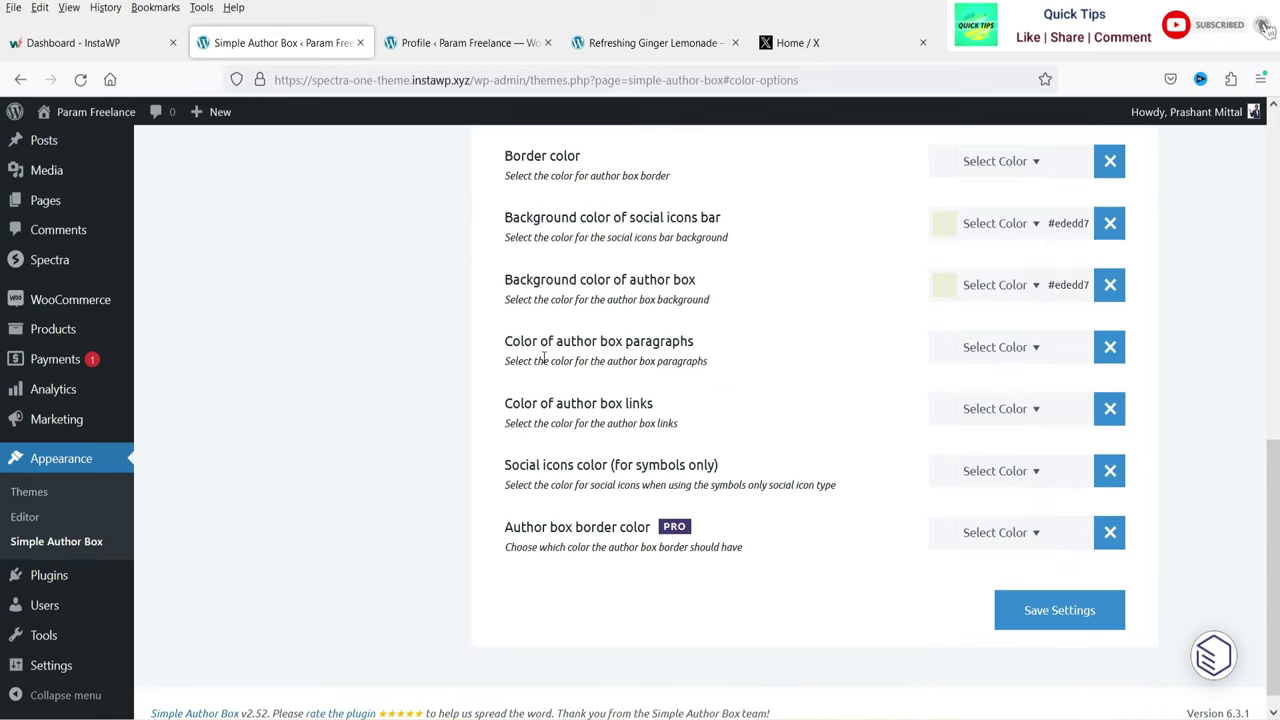
- Set the author name colour to brown #7c3d18
scroll(793, 404, up, 3)
click(958, 316)
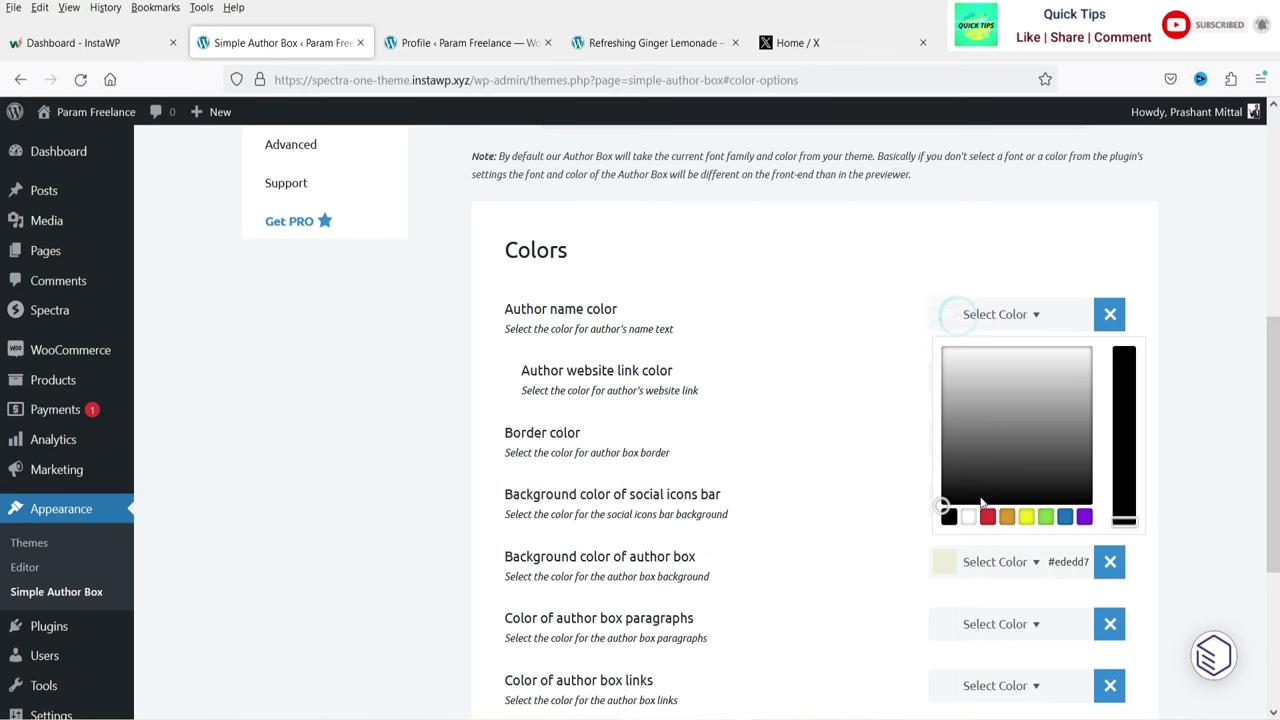
click(988, 517)
click(945, 366)
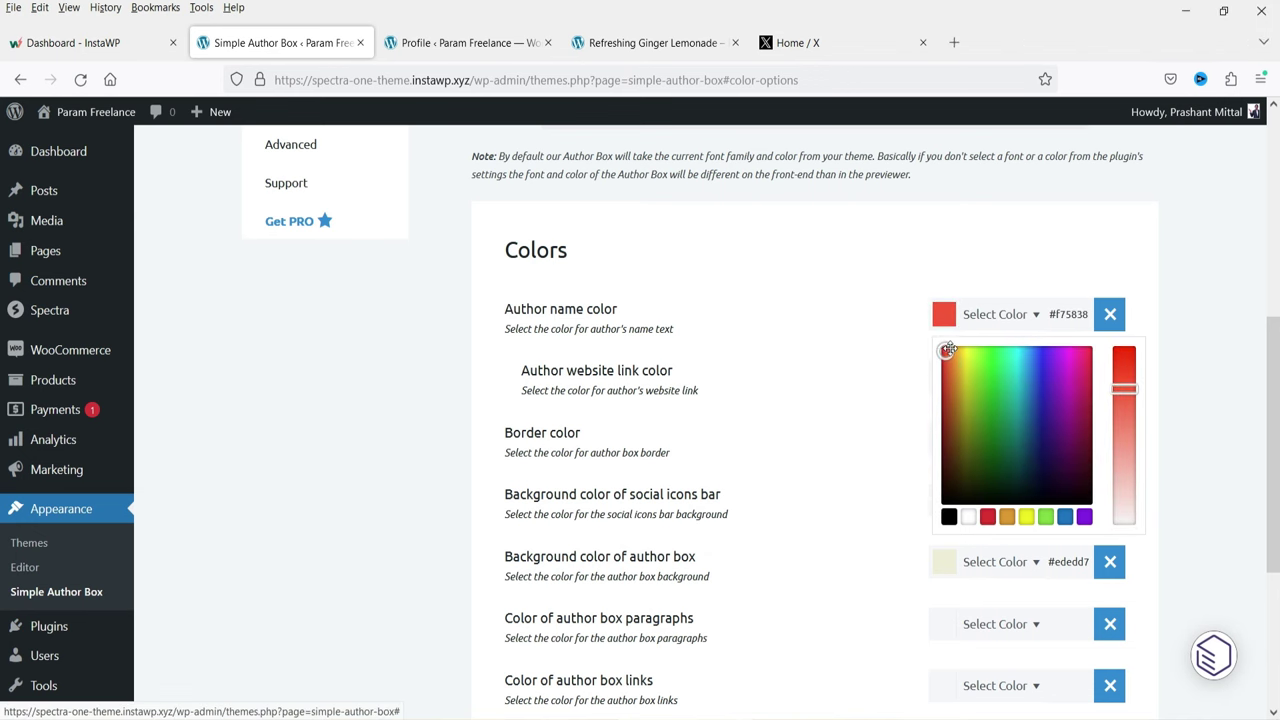
click(951, 425)
scroll(852, 393, up, 4)
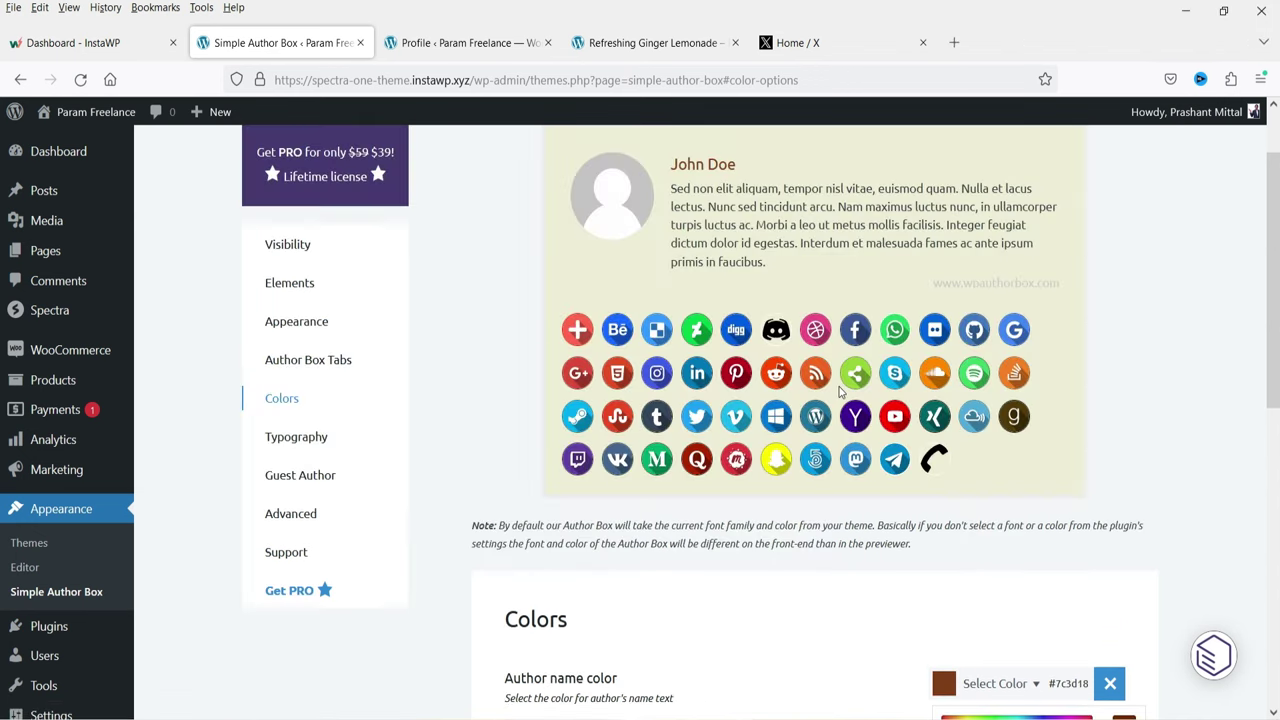
scroll(707, 160, down, 4)
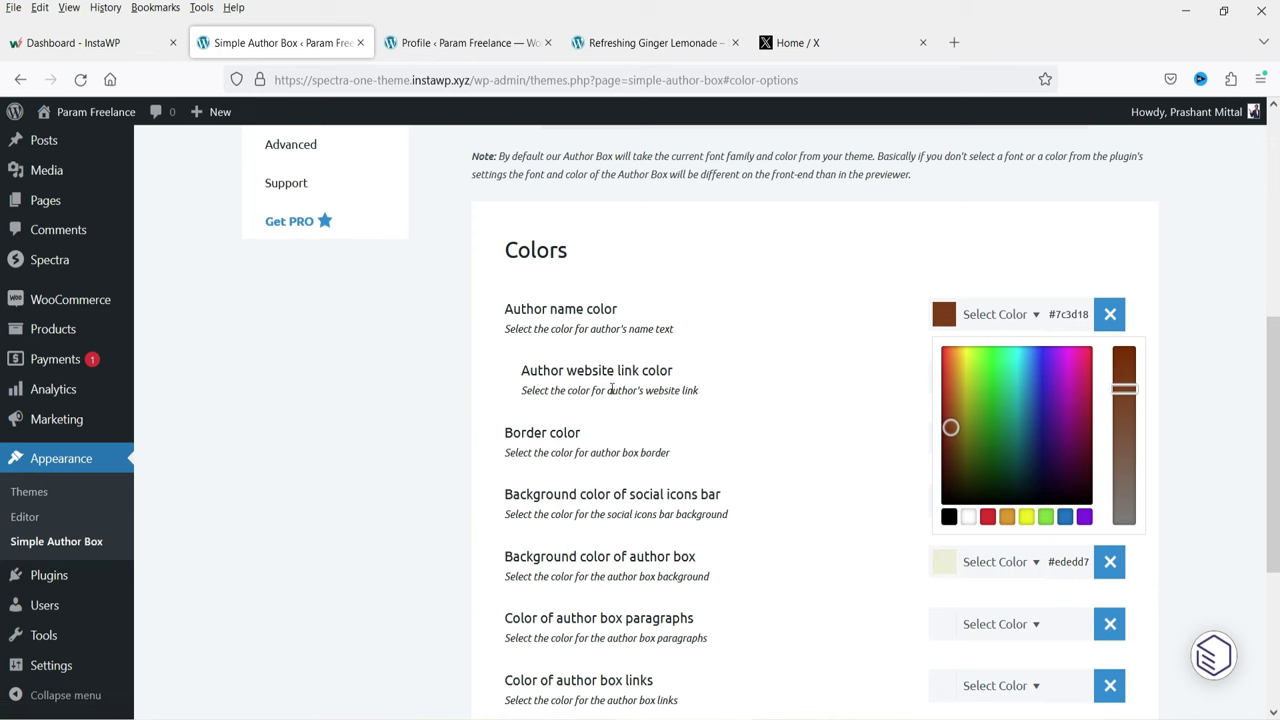
click(641, 383)
- Set the author website link colour to dark purple #2c0e6d
click(945, 376)
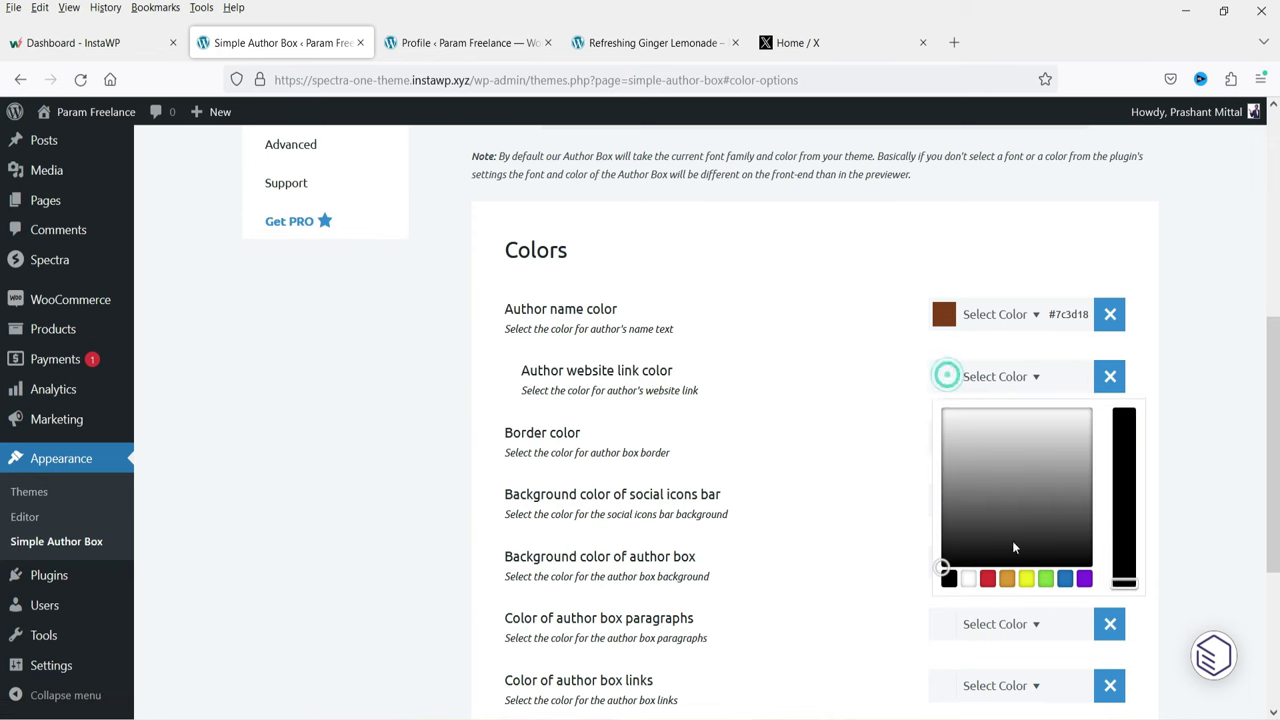
click(1065, 578)
click(1049, 502)
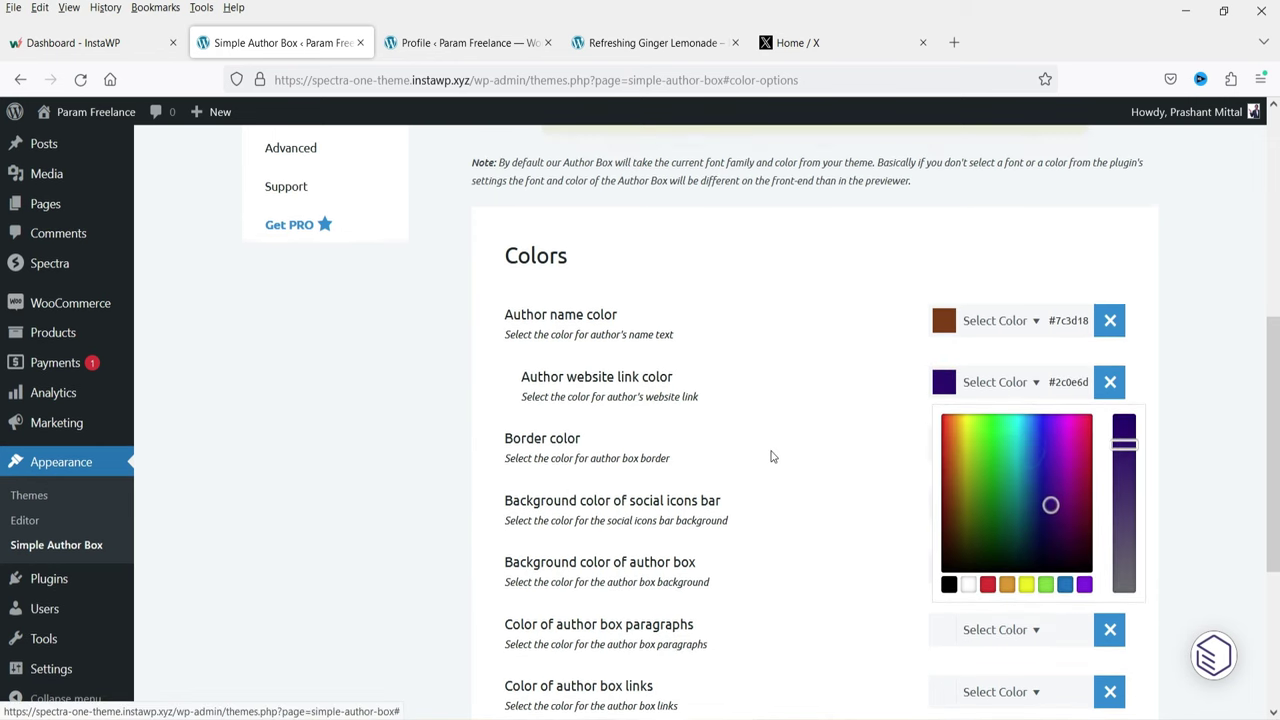
scroll(769, 451, up, 4)
scroll(819, 449, down, 5)
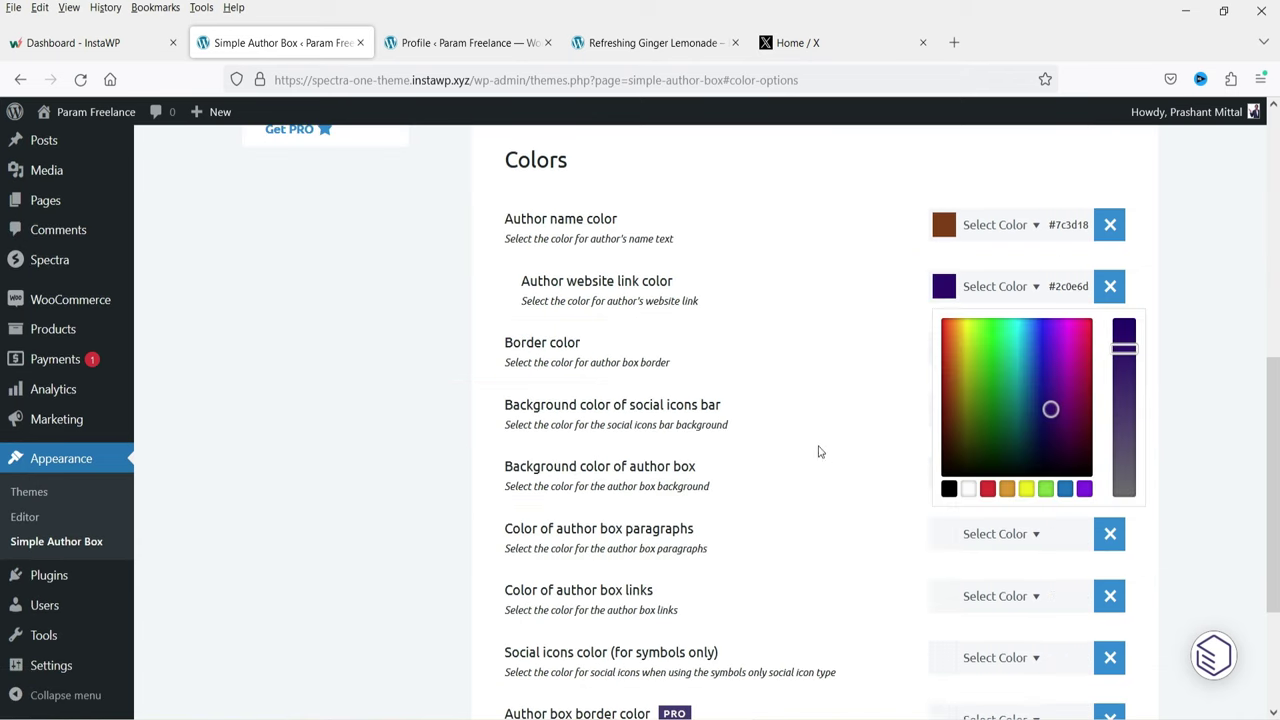
click(875, 492)
- Set the author box border colour to grey #848484
click(943, 352)
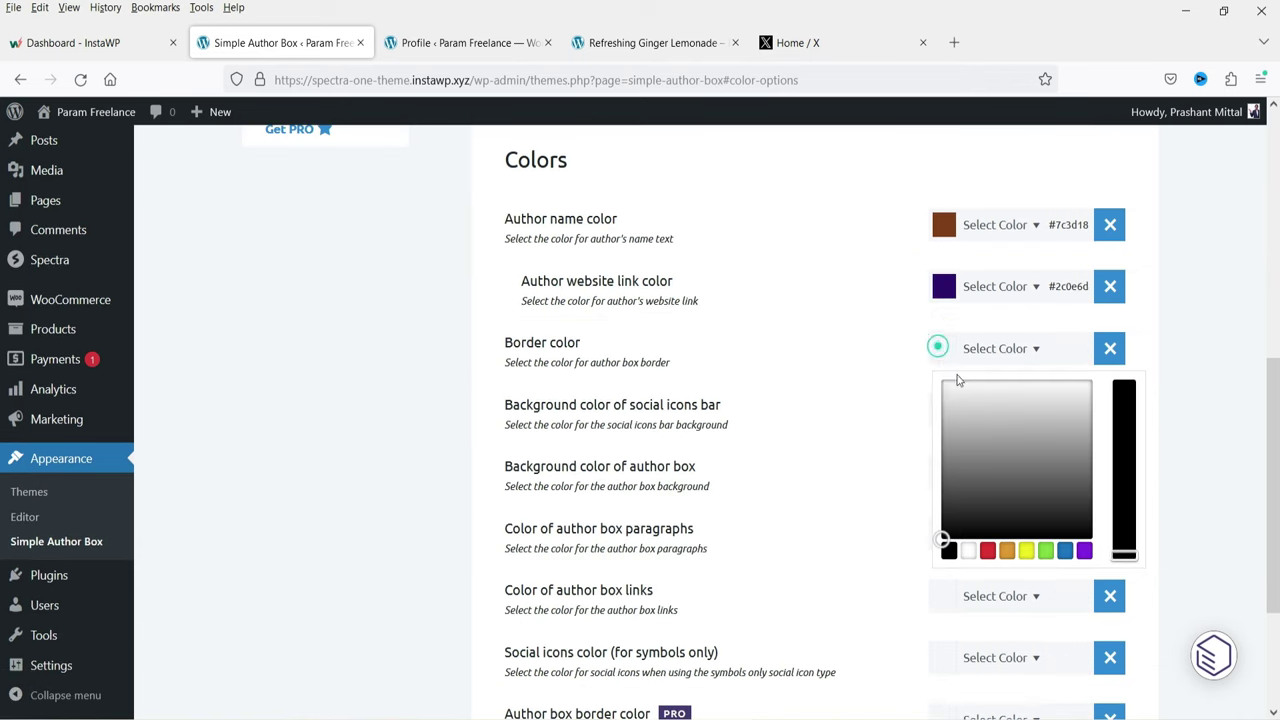
click(955, 399)
scroll(1086, 244, up, 5)
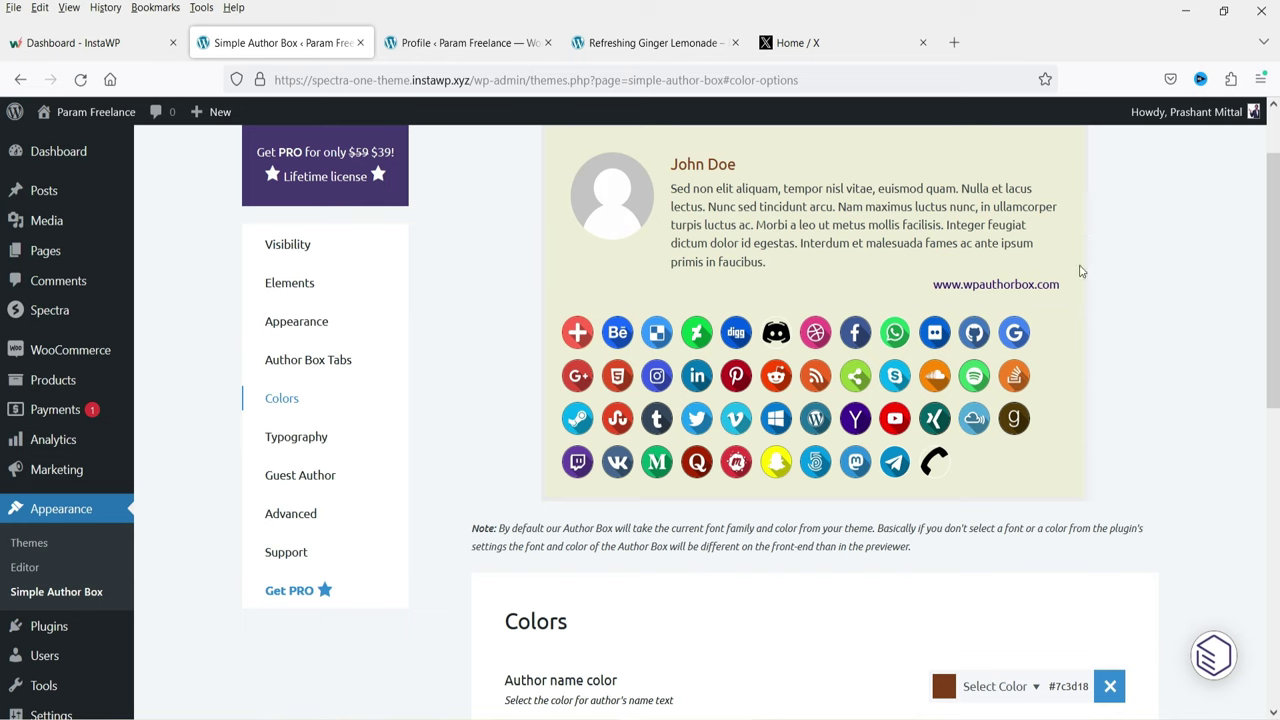
scroll(958, 495, down, 5)
click(965, 487)
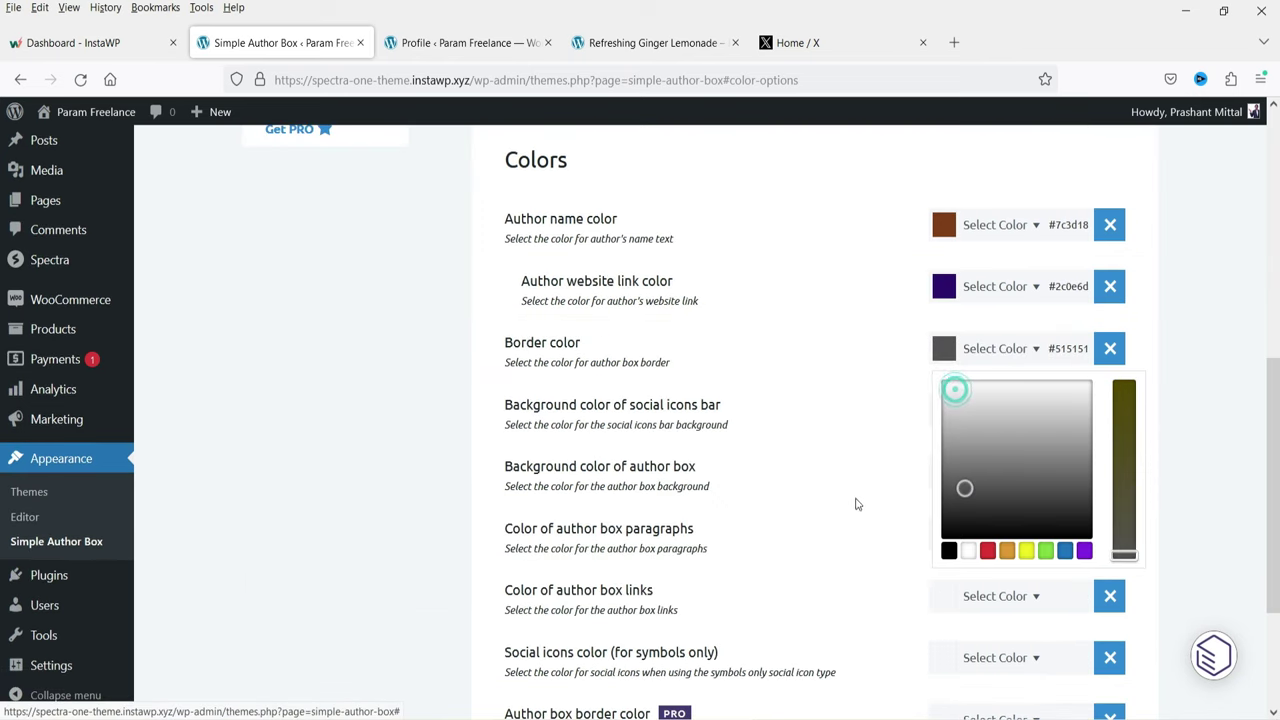
scroll(1103, 298, up, 5)
scroll(1086, 380, down, 6)
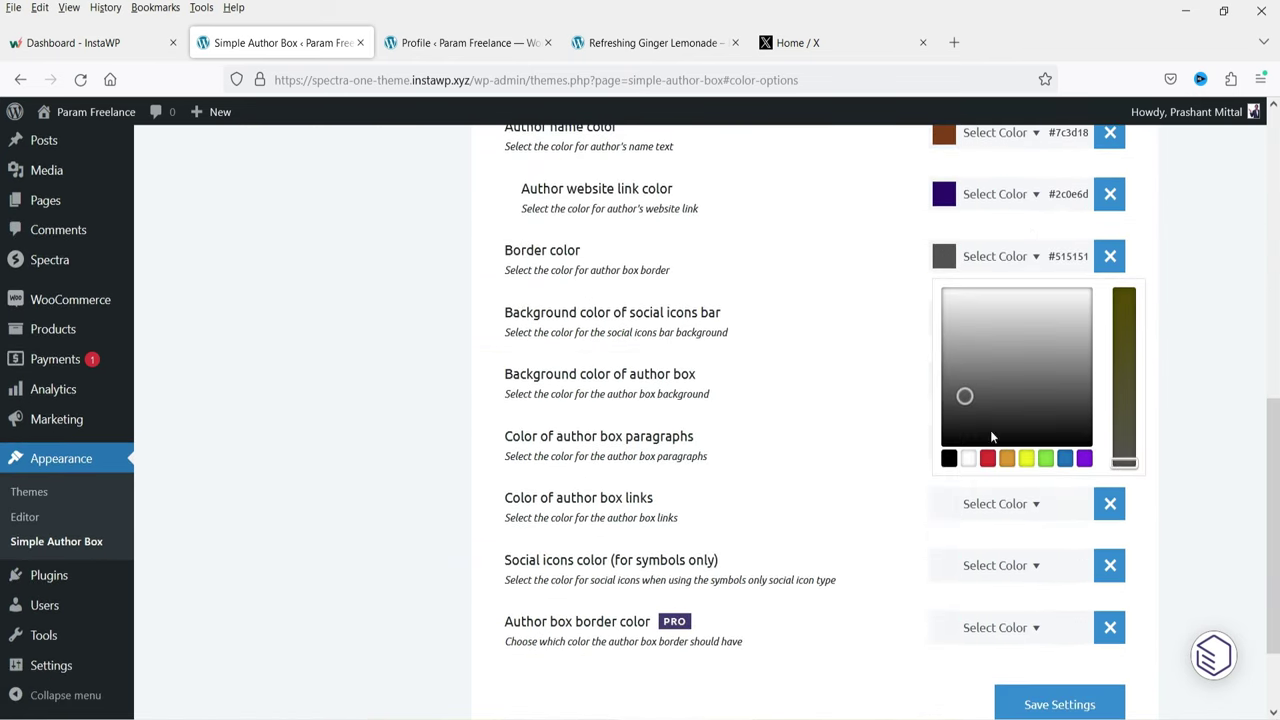
drag(965, 395, 958, 368)
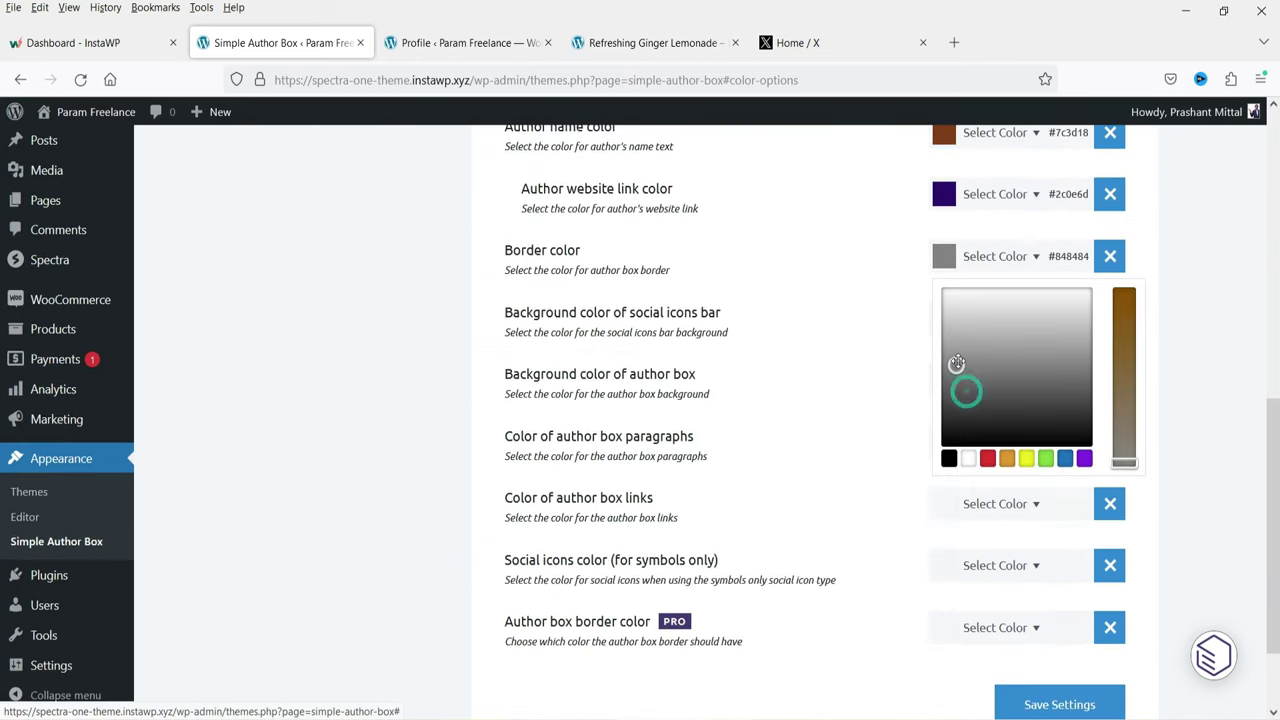
click(707, 384)
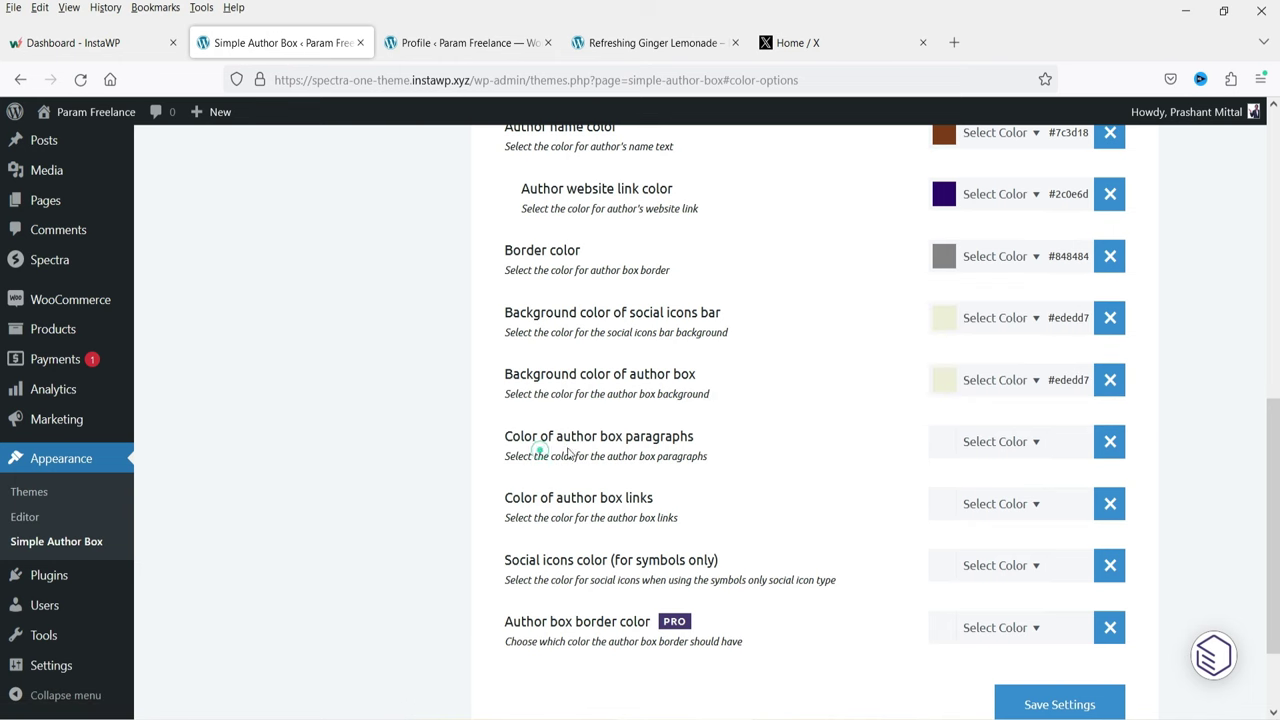
- Set the paragraph text colour to black #020202
click(943, 447)
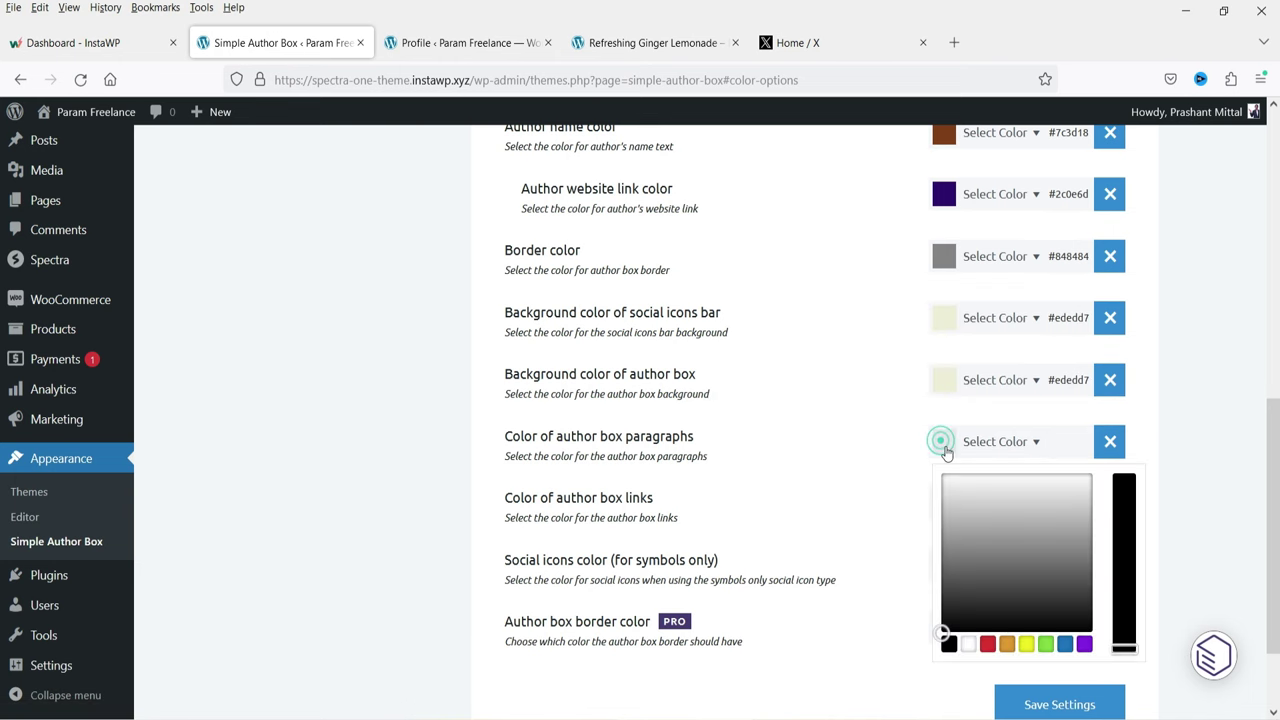
click(947, 630)
scroll(794, 486, up, 6)
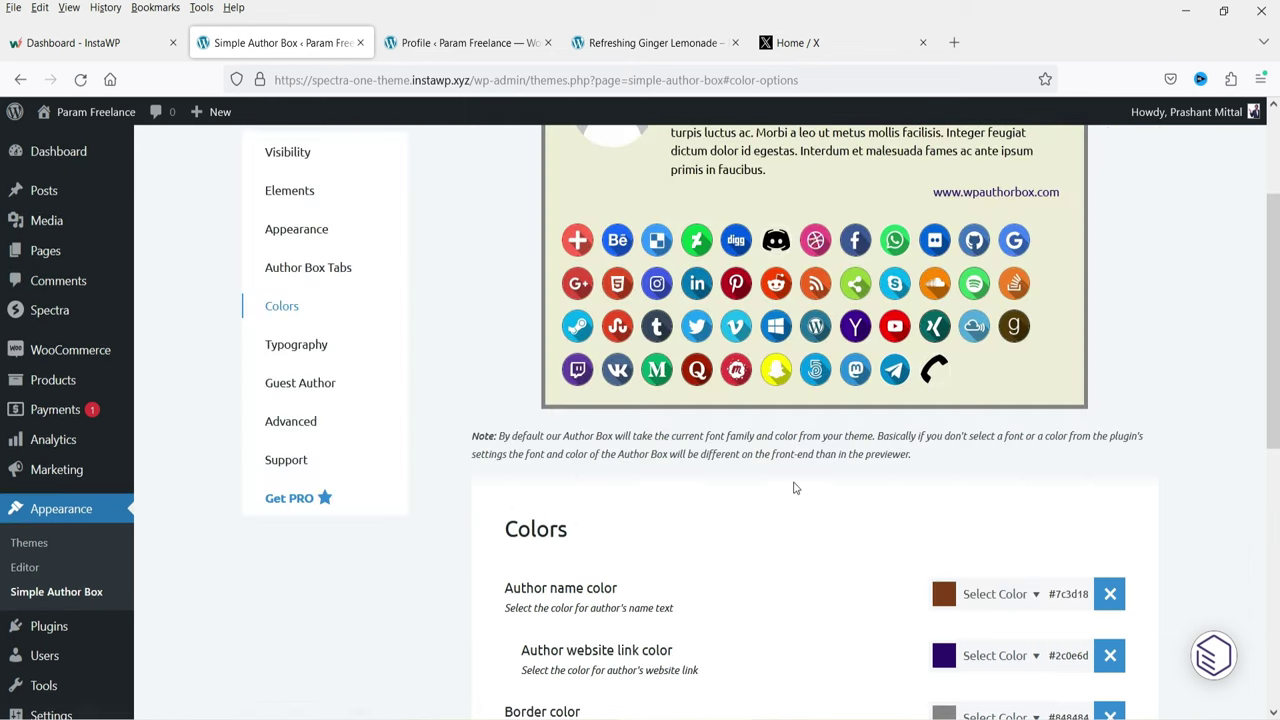
scroll(842, 488, down, 6)
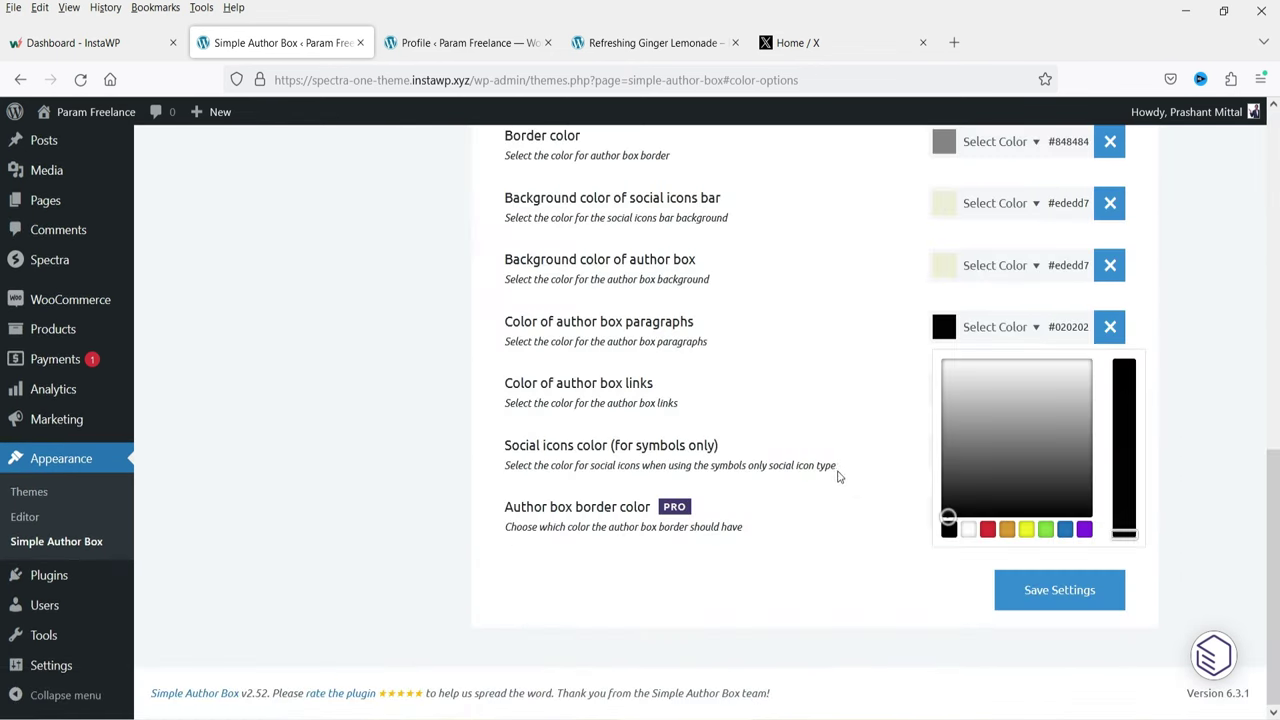
click(873, 415)
- Append 'Visit Param Freelance' to the end of the profile biography
click(641, 43)
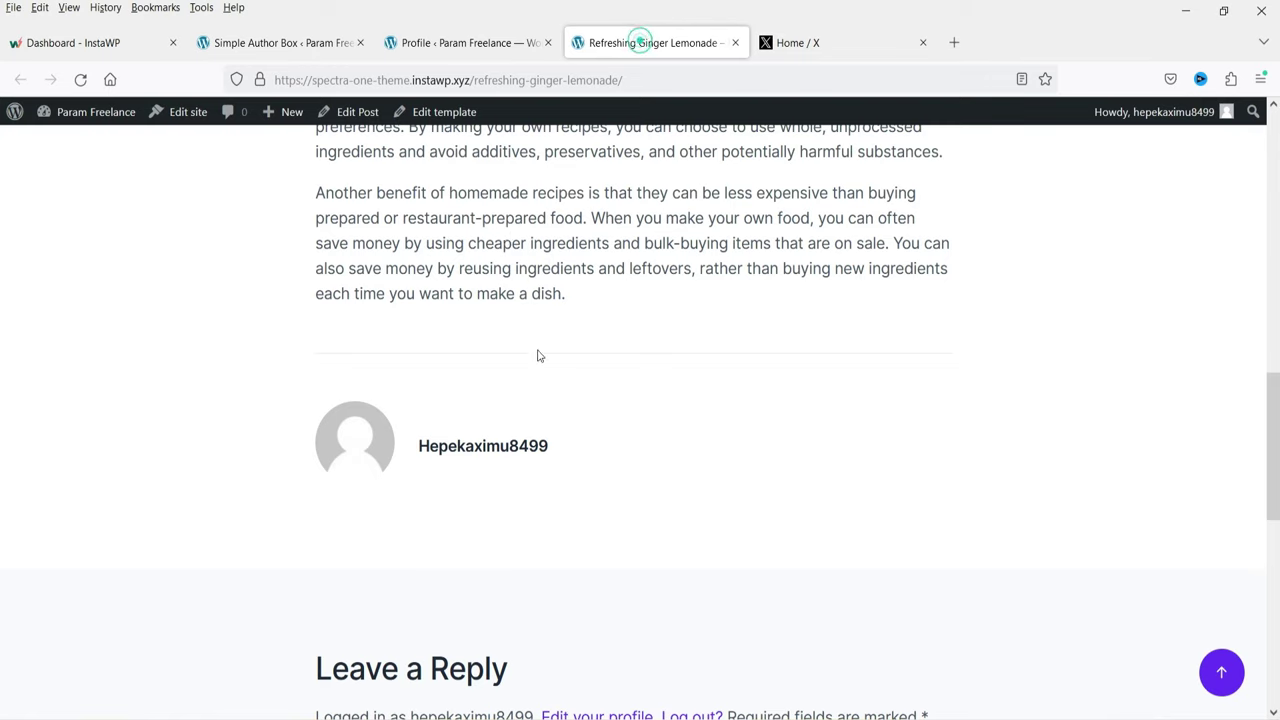
click(467, 43)
drag(532, 274, 638, 276)
click(709, 275)
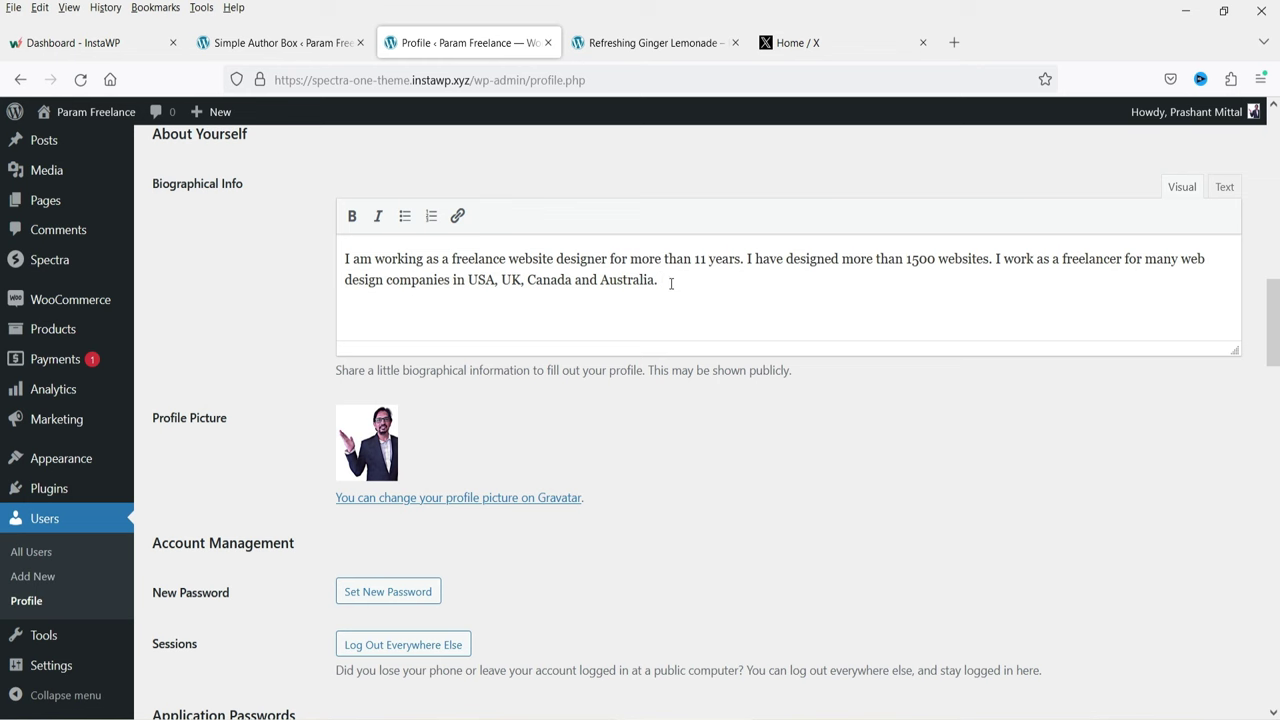
text(Visite param)
key(BackSpace)
key(BackSpace)
key(BackSpace)
key(BackSpace)
key(BackSpace)
key(BackSpace)
key(BackSpace)
text(Param Freelance)
- Link the words 'Param Freelance' to paramfreelance.com
key(ctrl+shift+Left)
key(ctrl+shift+Left)
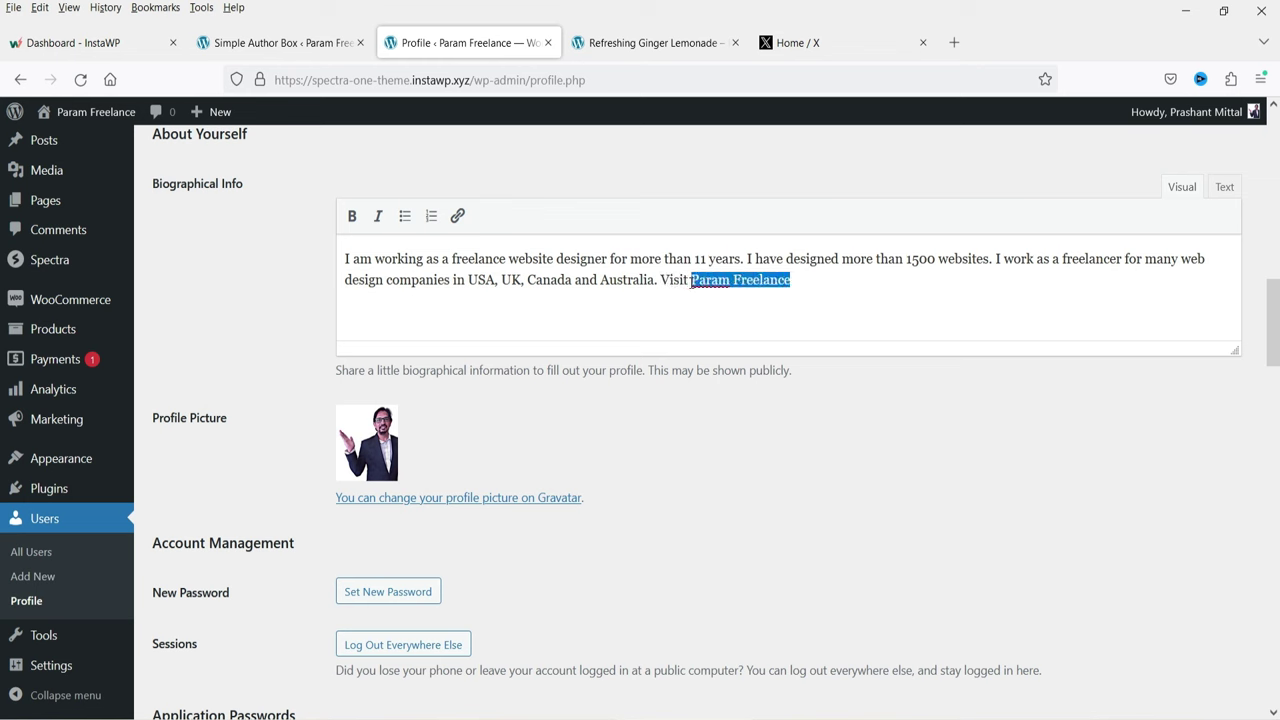
click(457, 216)
text(https://paramfreelance.com/)
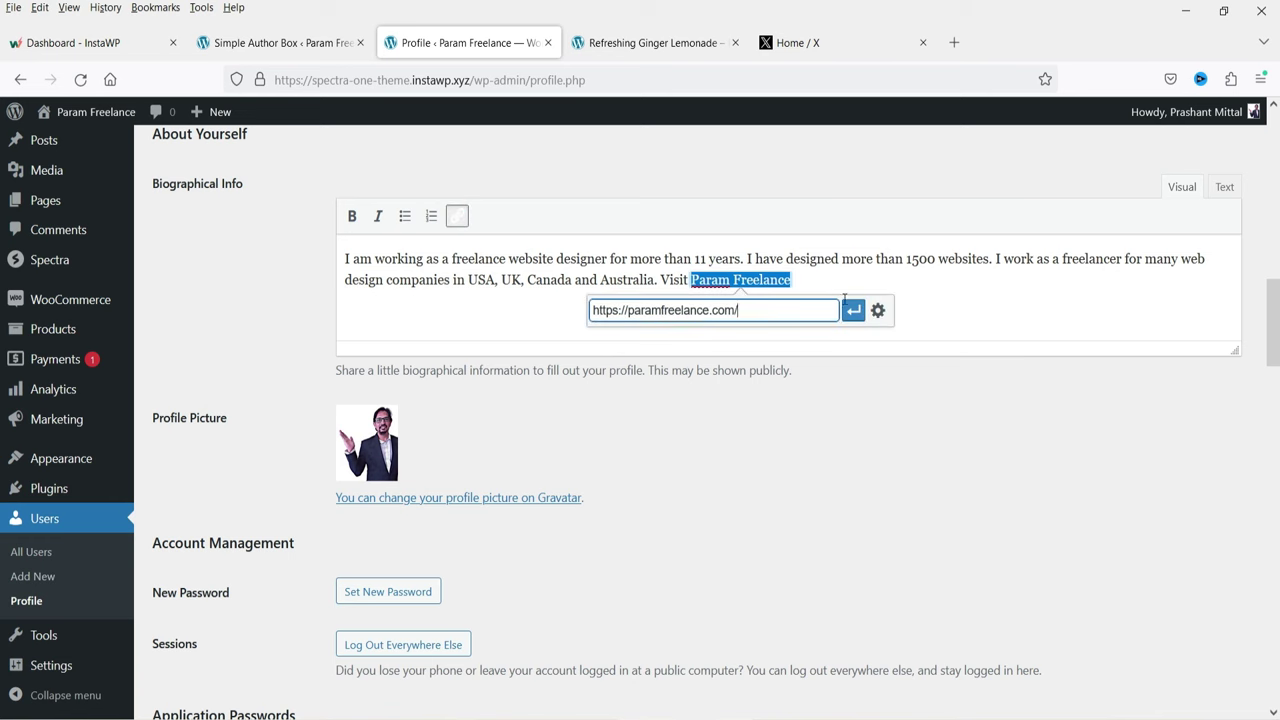
key(Return)
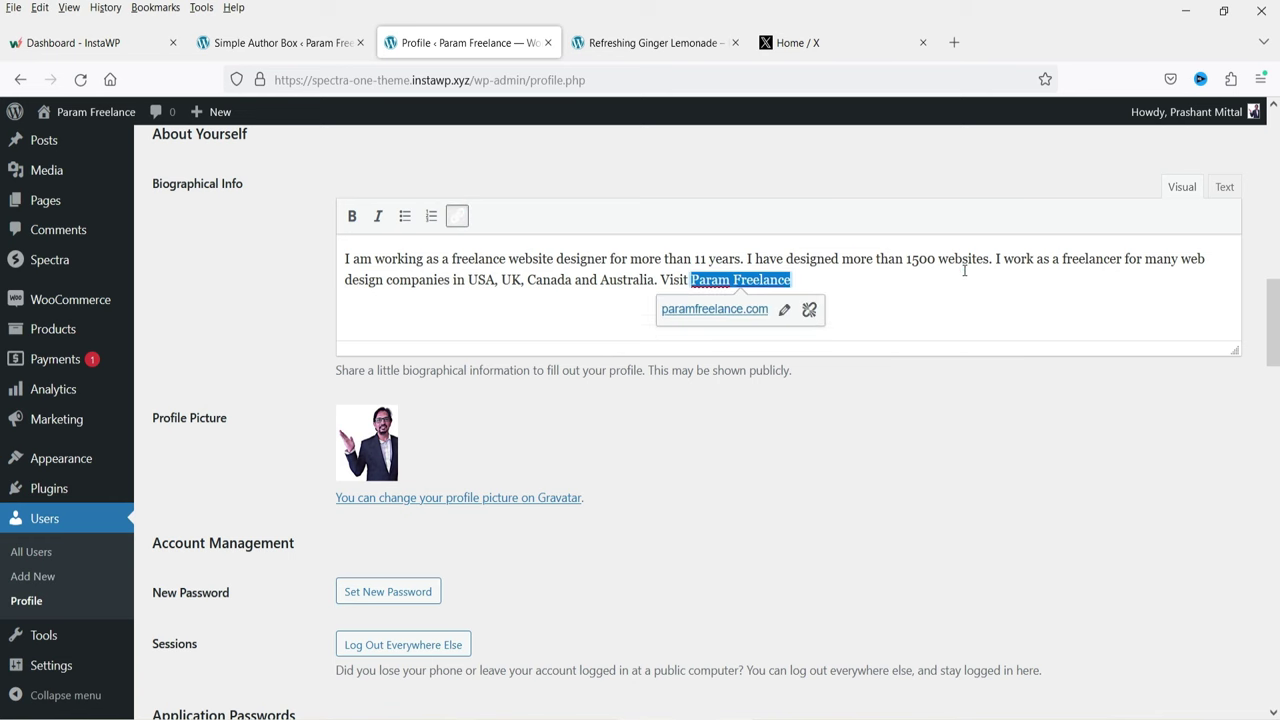
click(1006, 518)
- Save the profile changes with Update Profile
scroll(1006, 518, down, 5)
scroll(669, 505, down, 10)
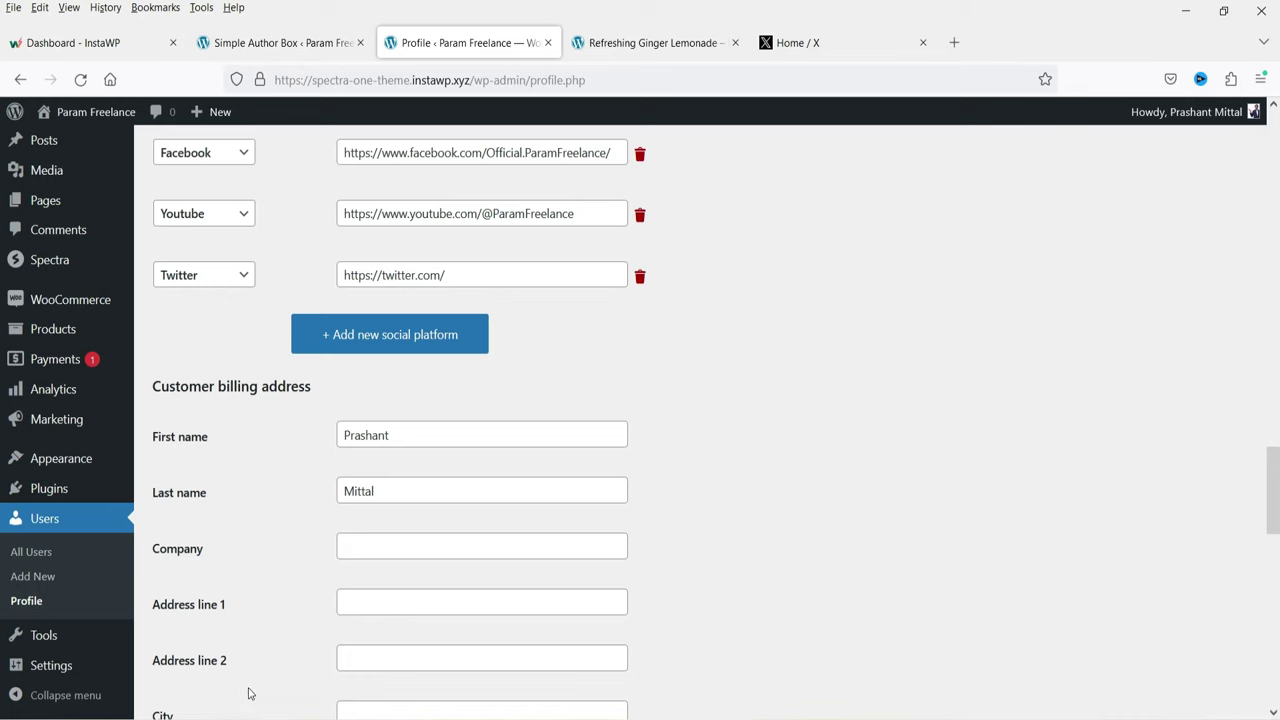
click(213, 626)
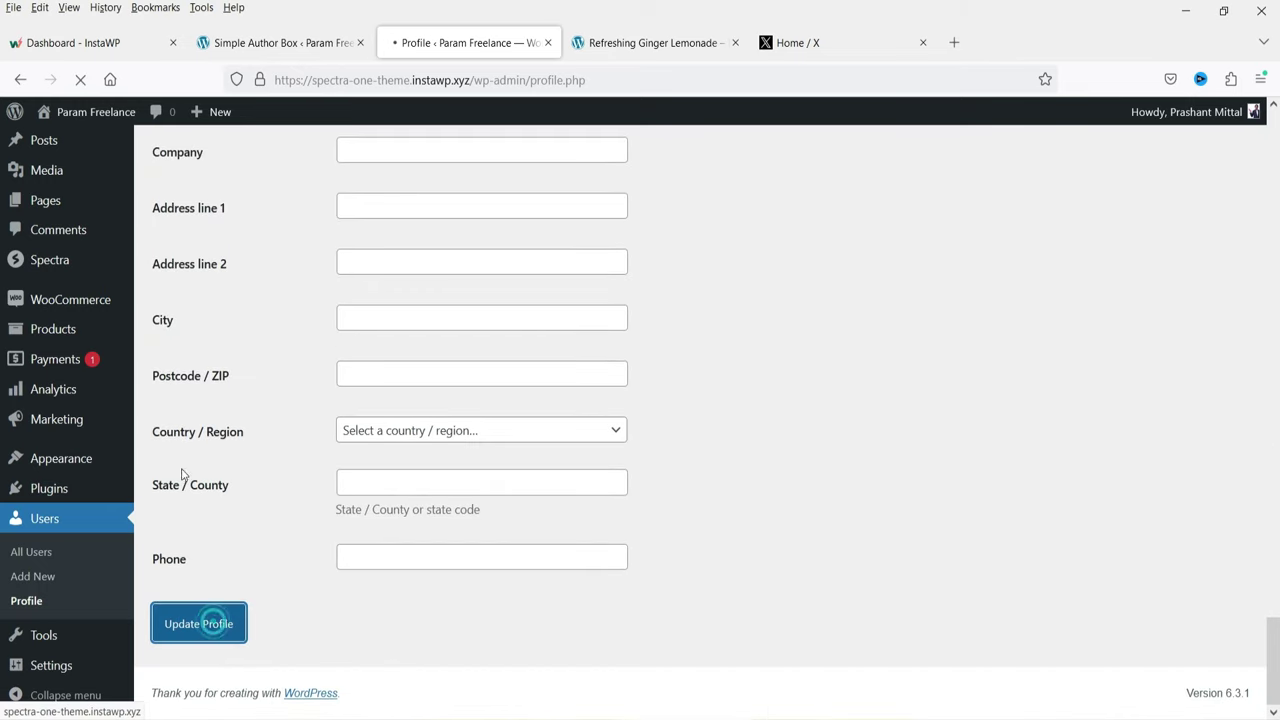
click(275, 43)
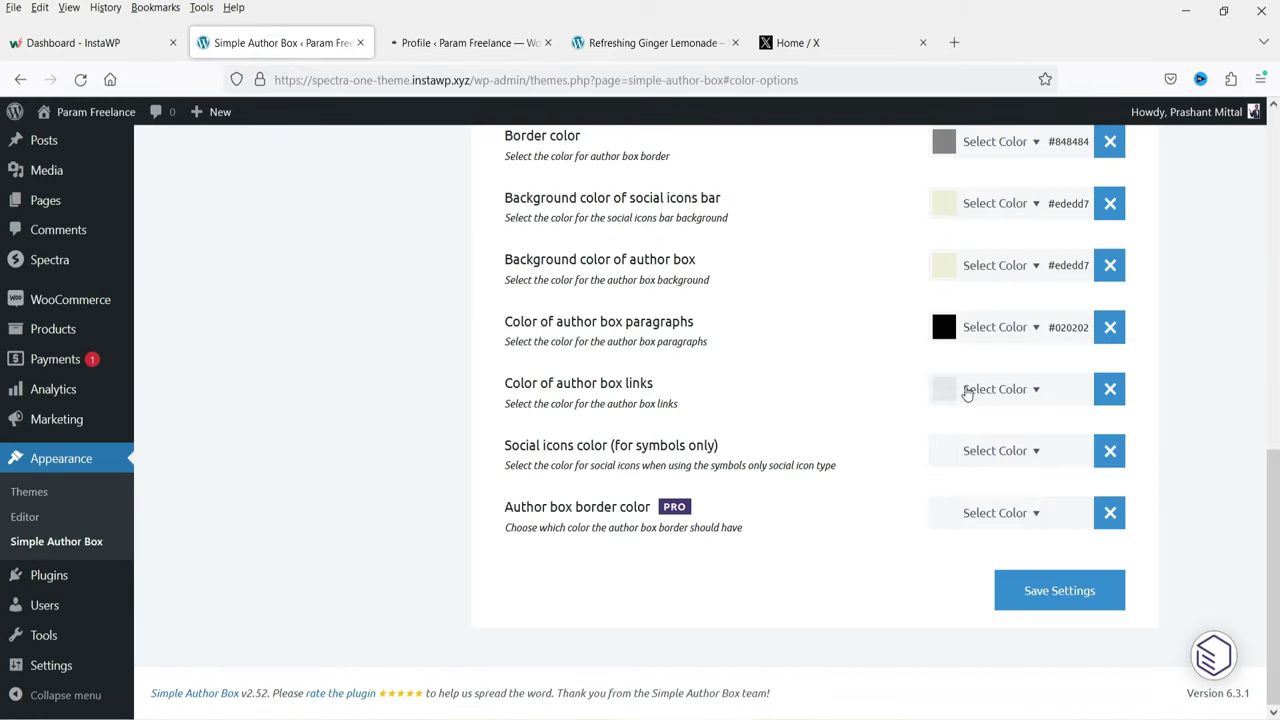
- Set the 'Color of author box links' to dark blue #1b1baa
click(958, 388)
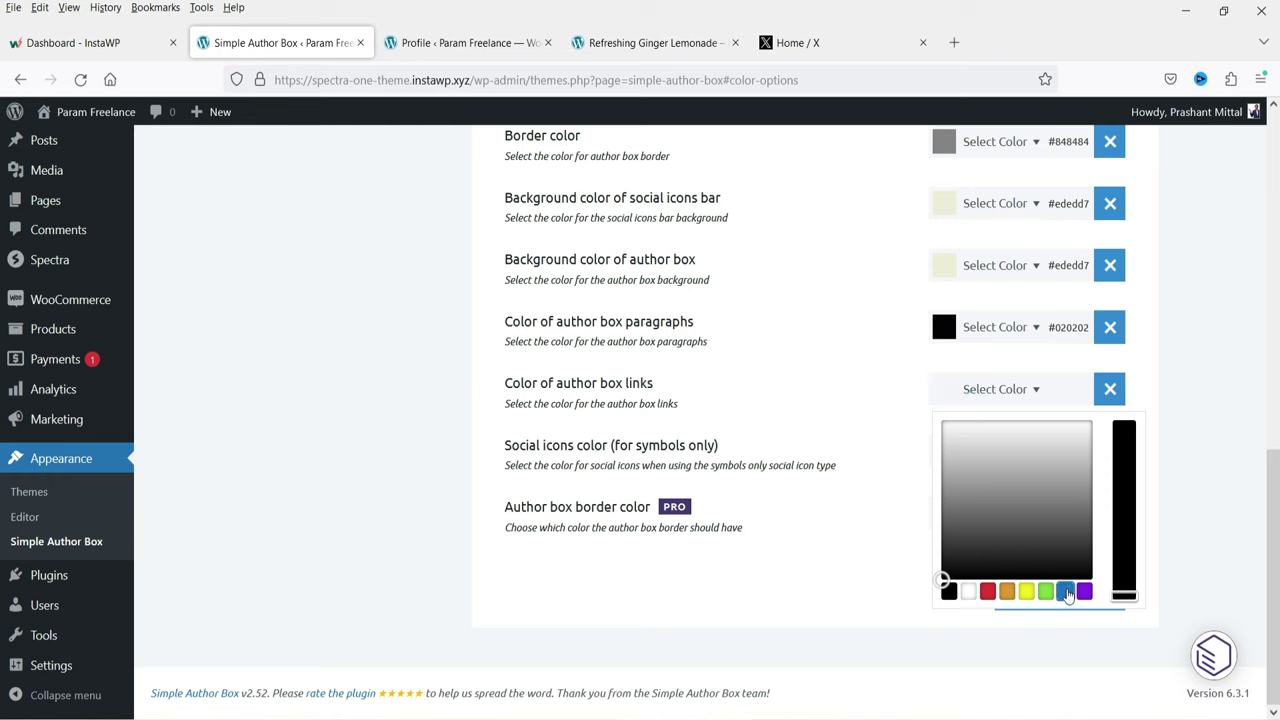
click(1068, 595)
click(1043, 469)
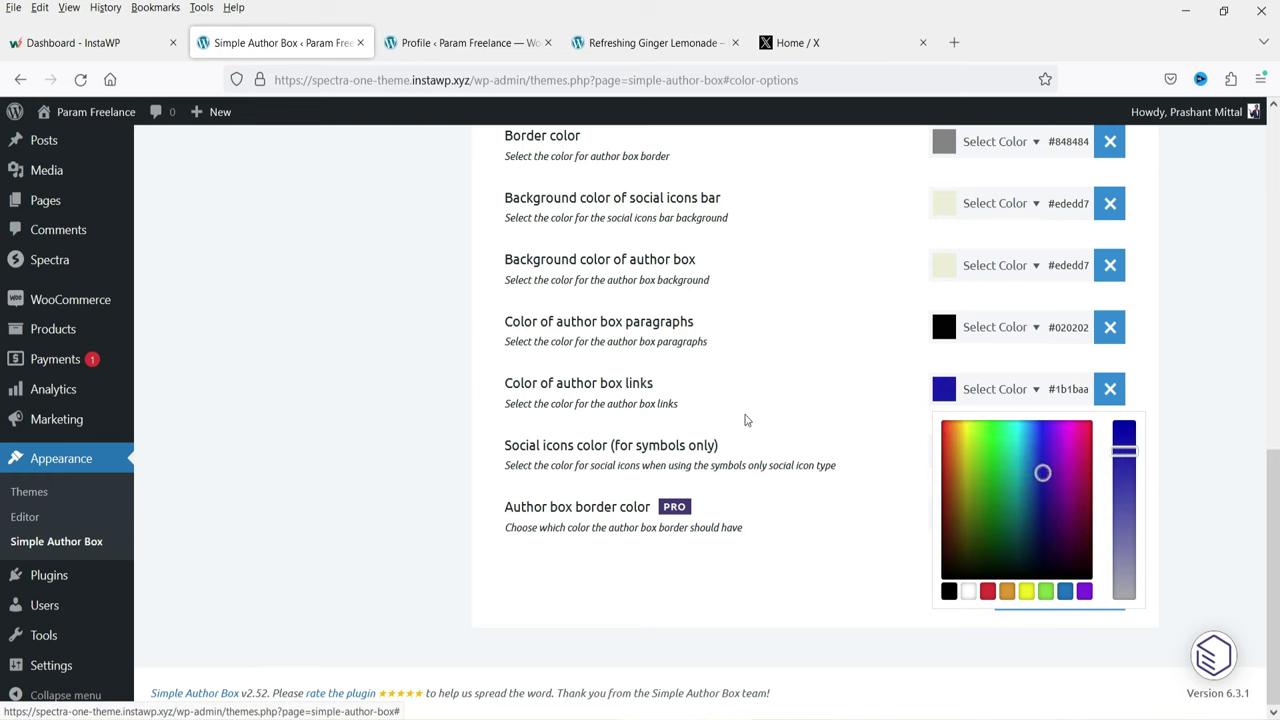
click(730, 403)
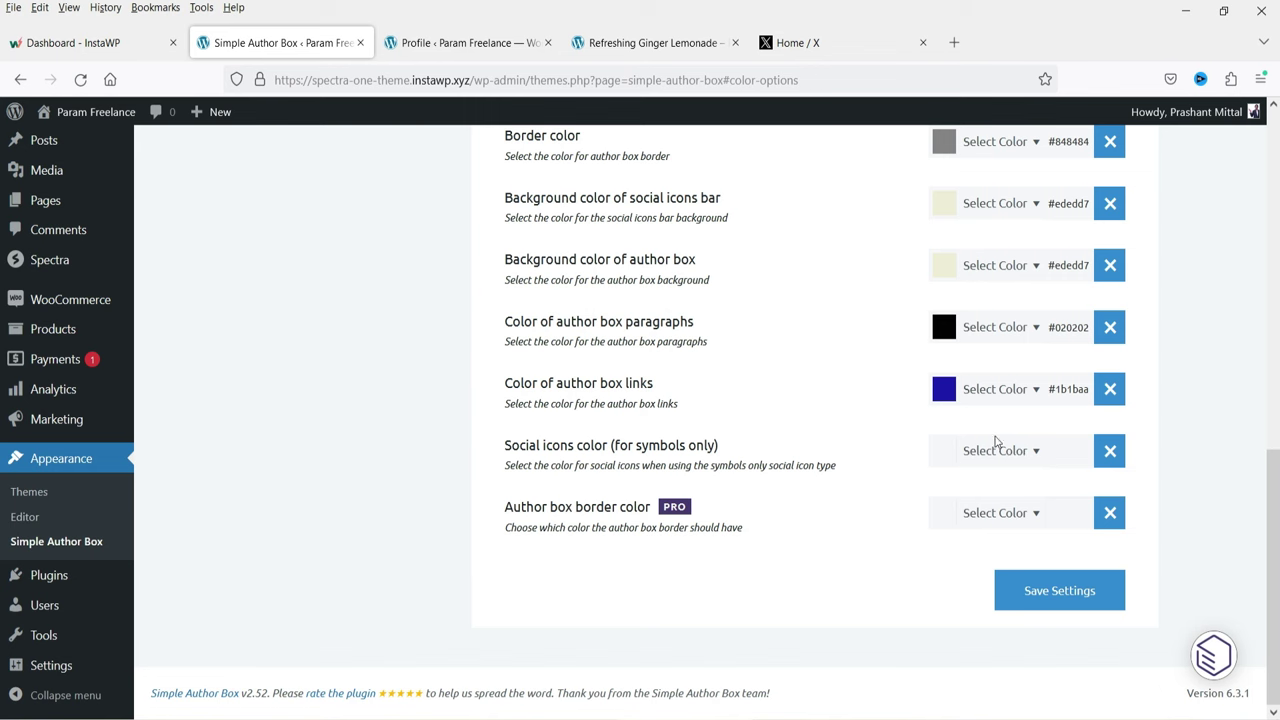
- Save the Simple Author Box colour settings
click(1062, 592)
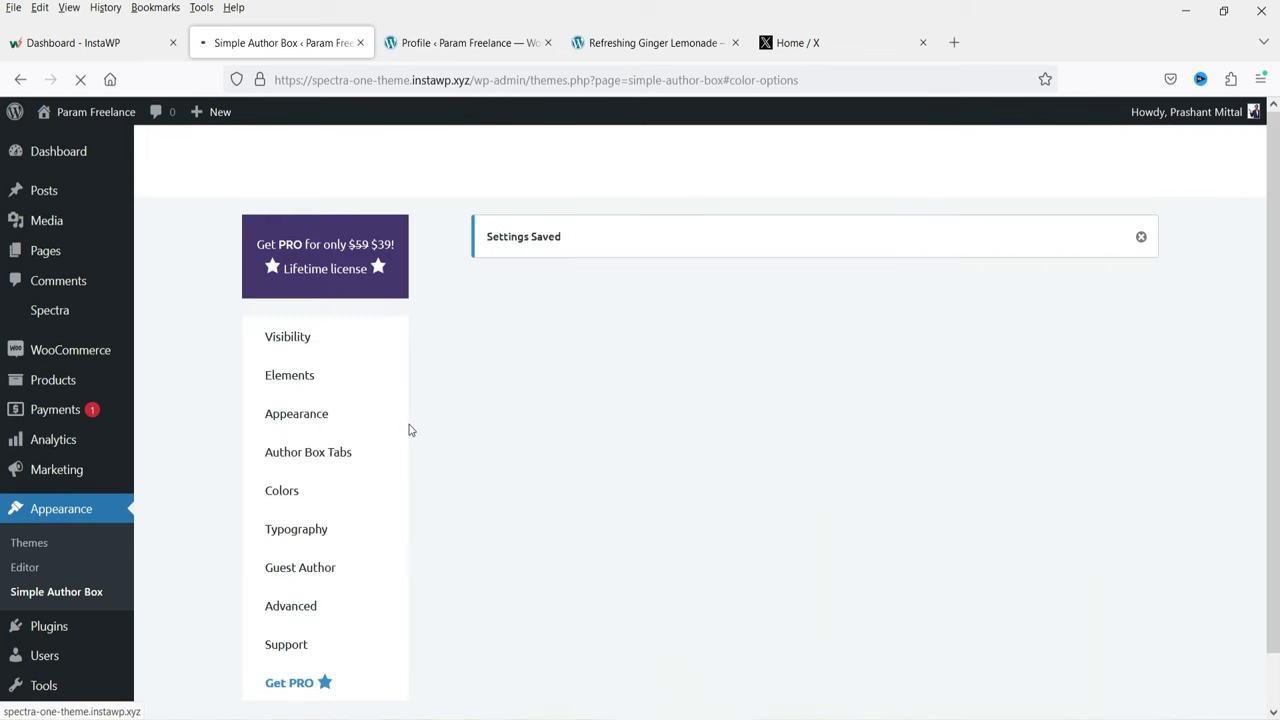
scroll(436, 386, down, 3)
scroll(377, 380, up, 2)
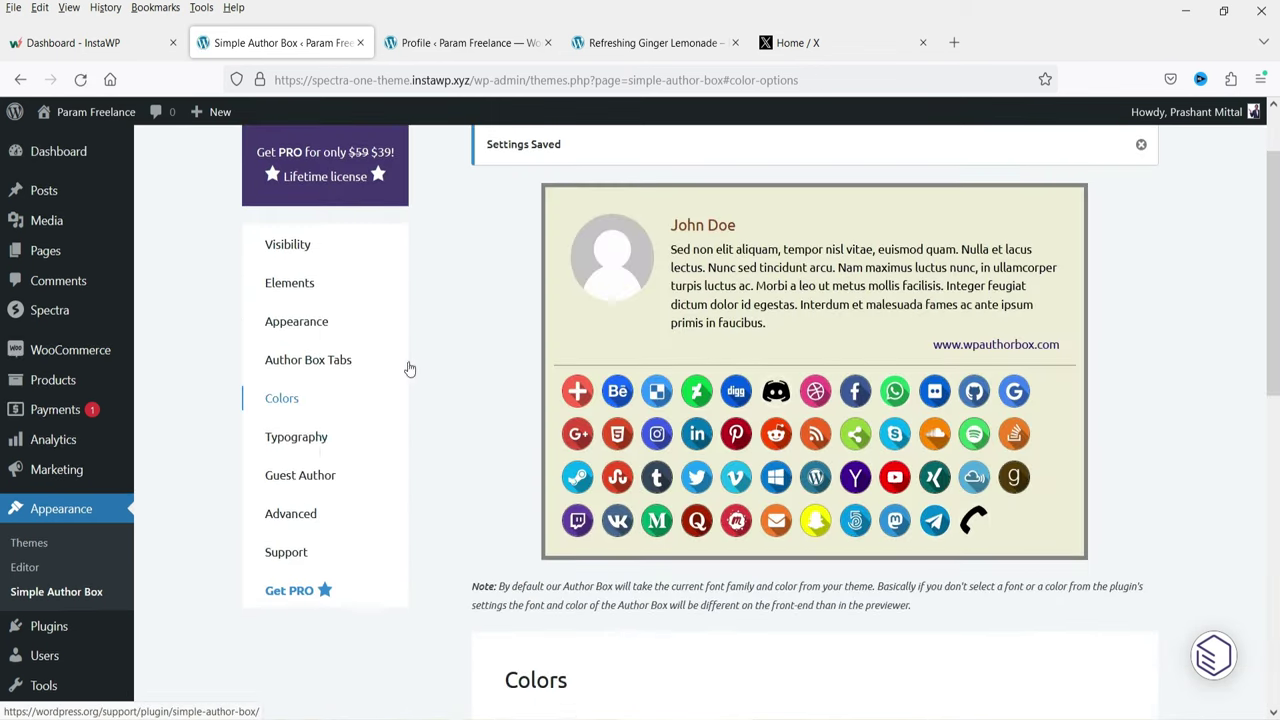
- In the Typography settings, enter a new author description font size
click(305, 438)
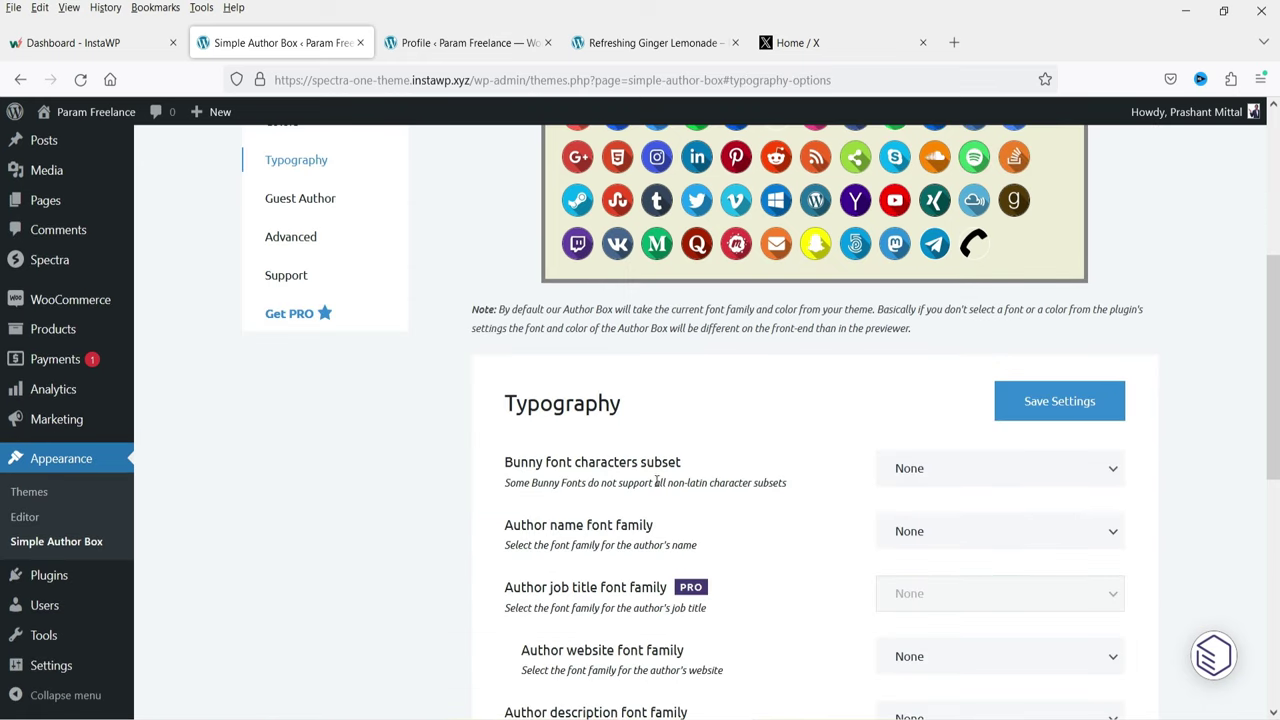
scroll(658, 487, down, 3)
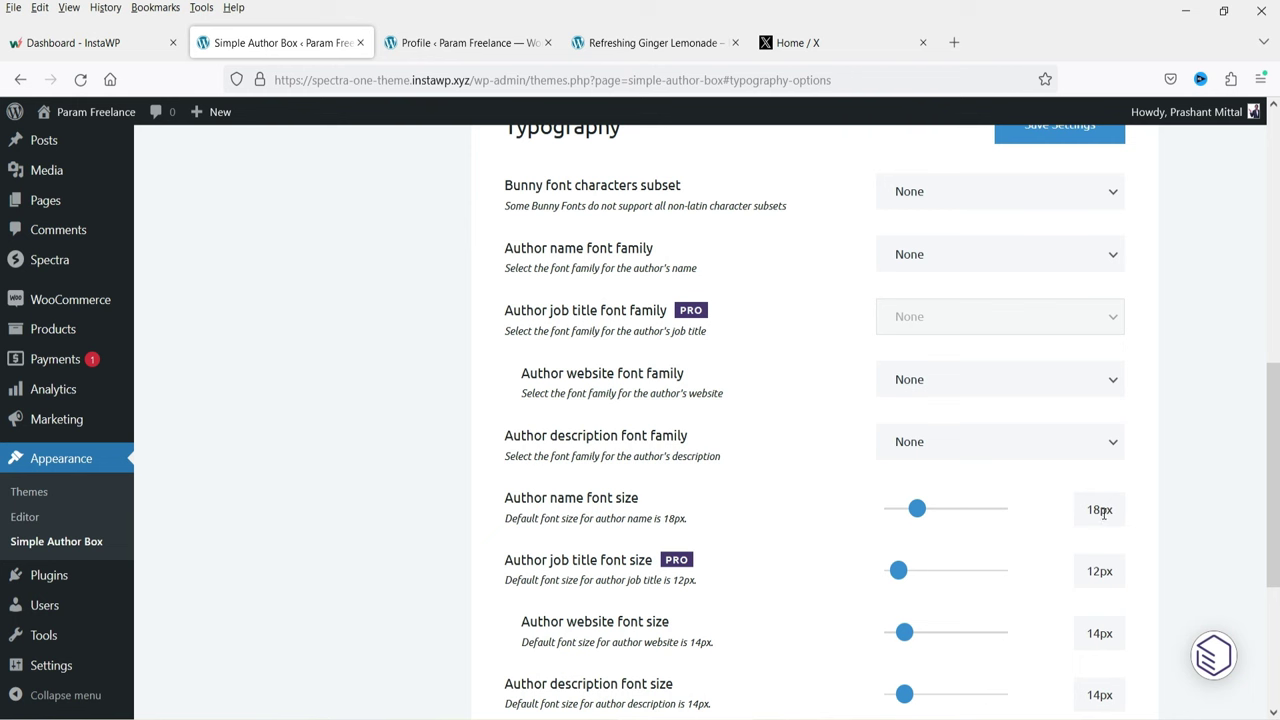
scroll(715, 285, up, 6)
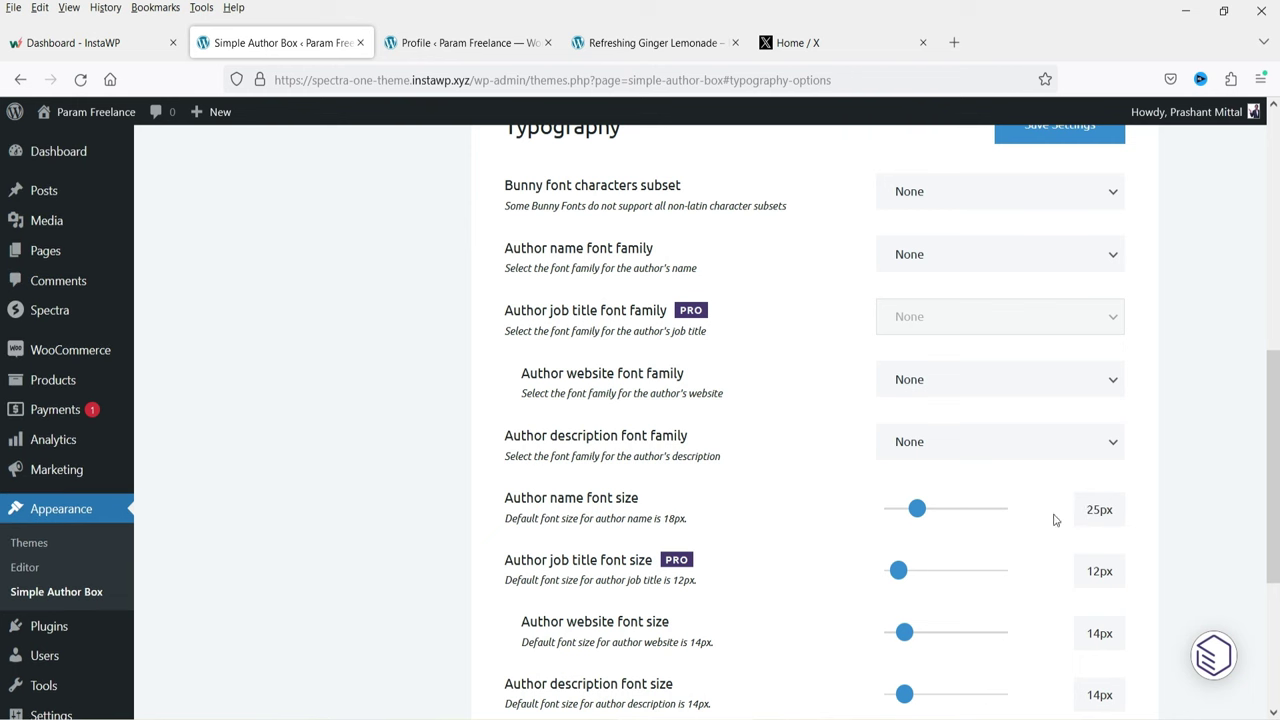
scroll(800, 481, down, 6)
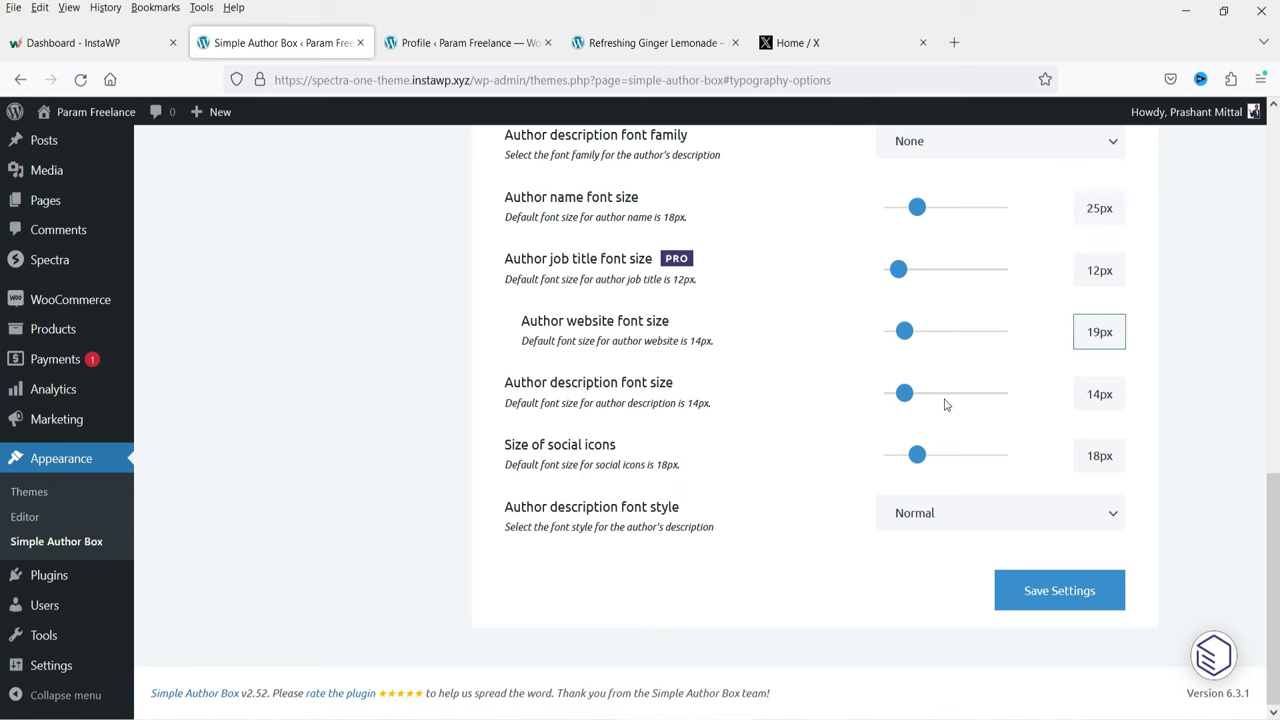
drag(1100, 396, 1093, 397)
text(9)
key(Return)
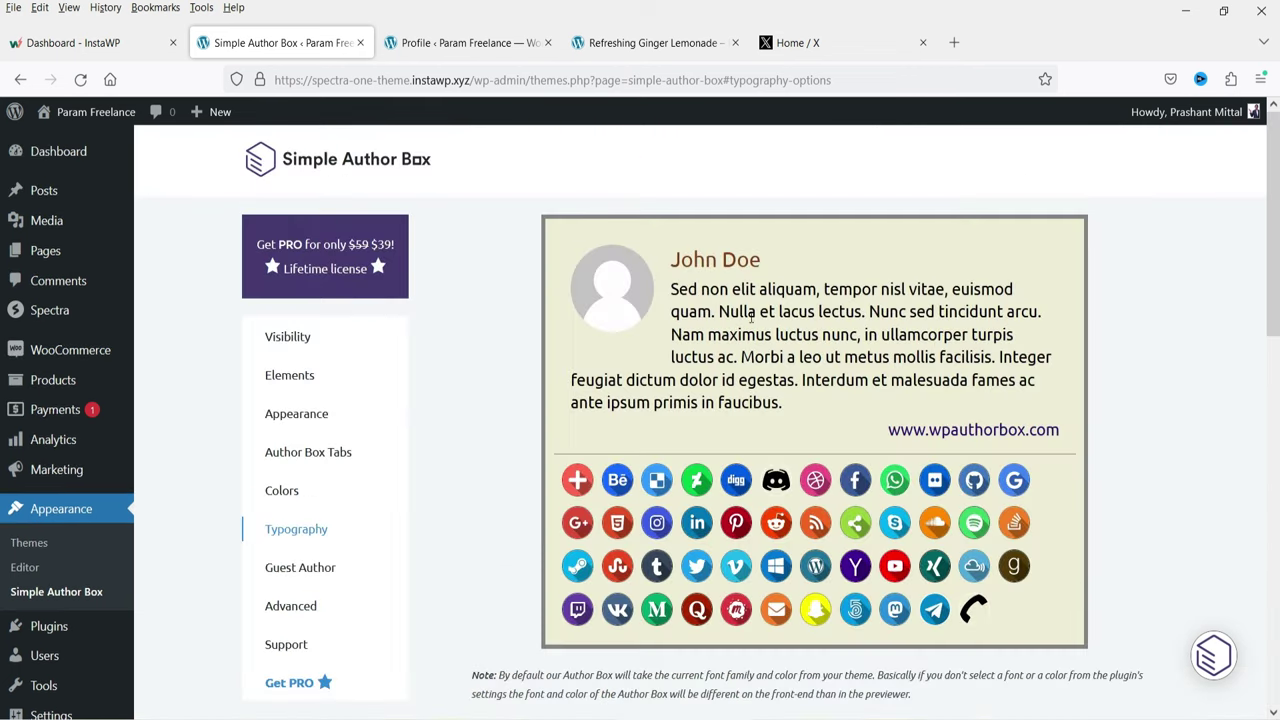
- Set website and description font sizes to 17px and social icon size to 20px
scroll(858, 357, down, 5)
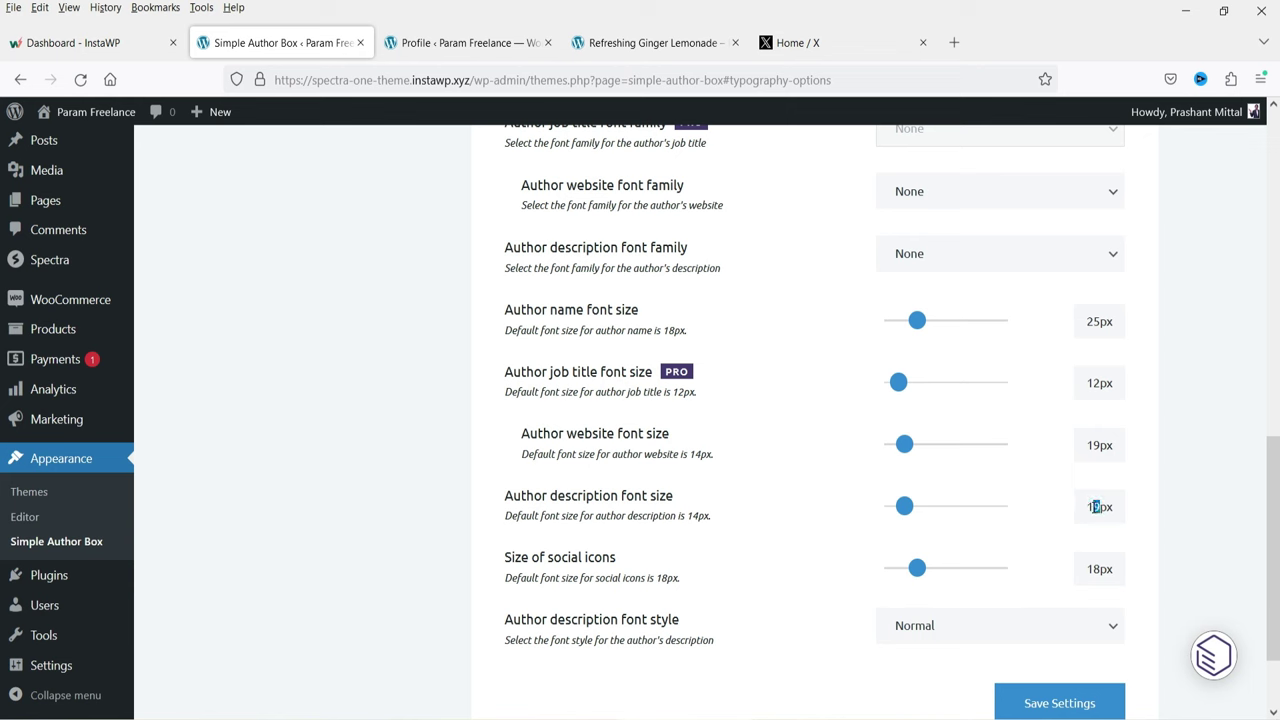
click(1104, 494)
click(1100, 443)
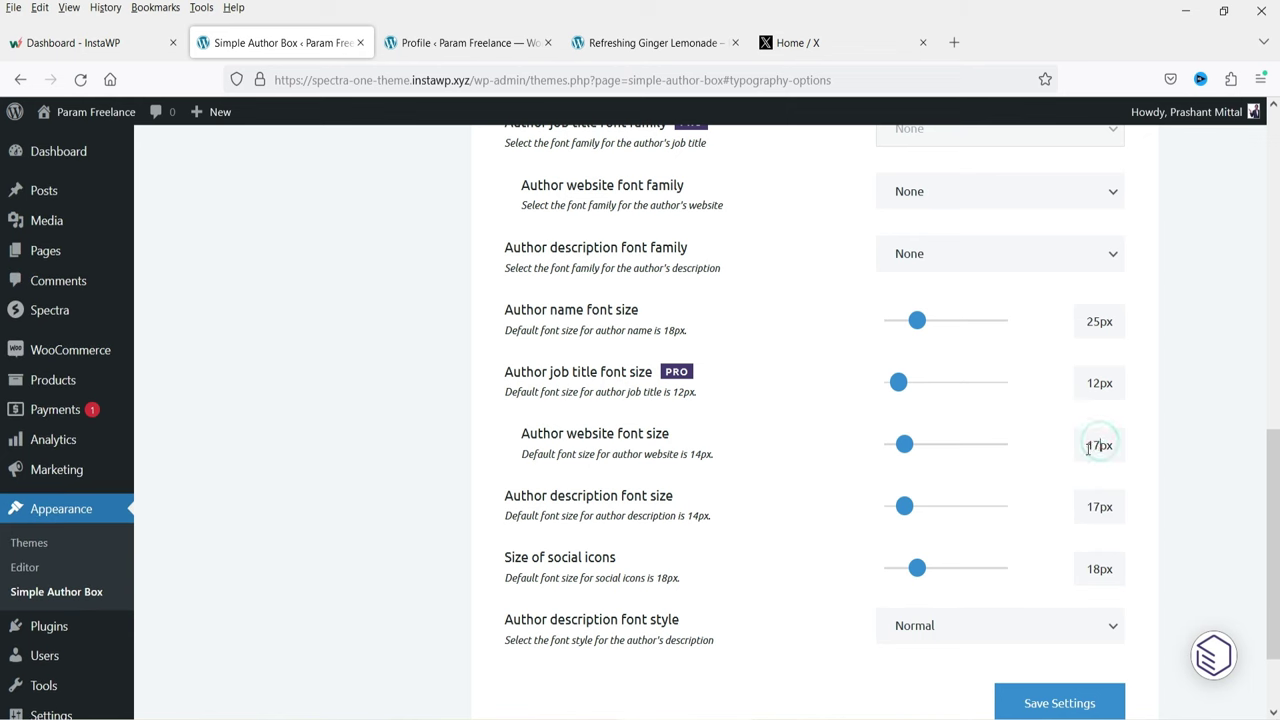
click(1090, 567)
scroll(455, 607, up, 5)
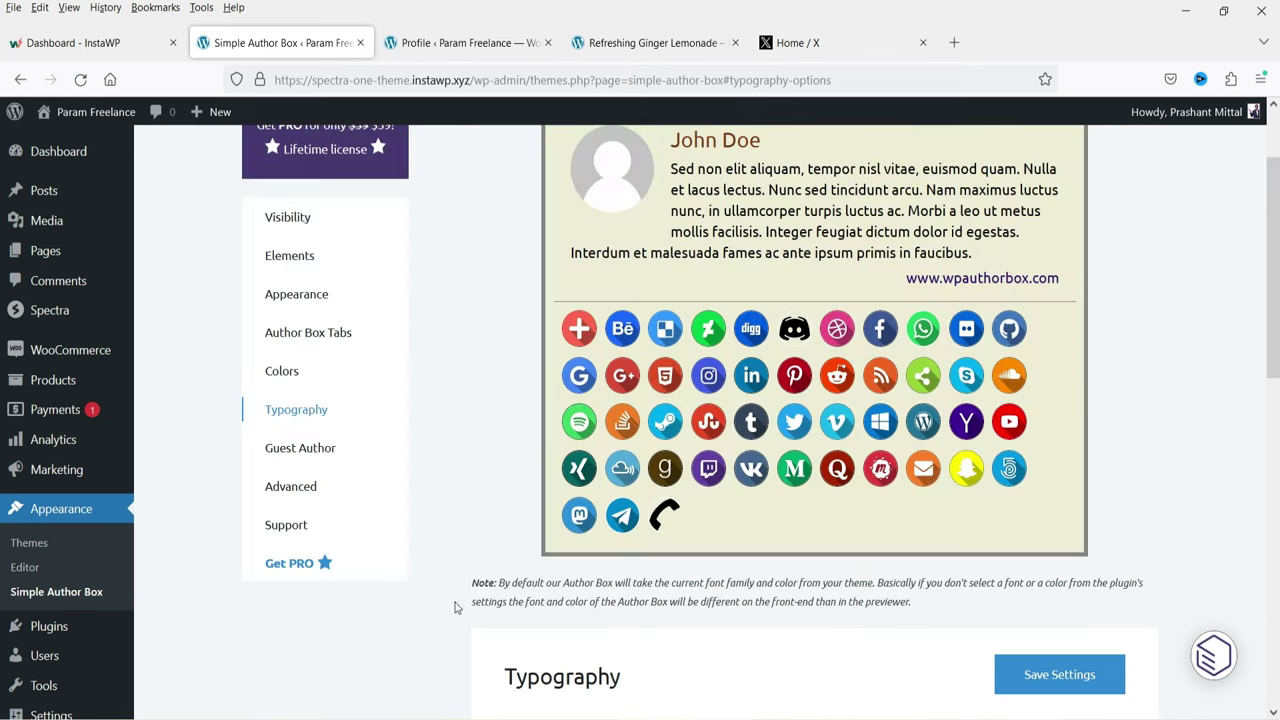
scroll(800, 494, down, 10)
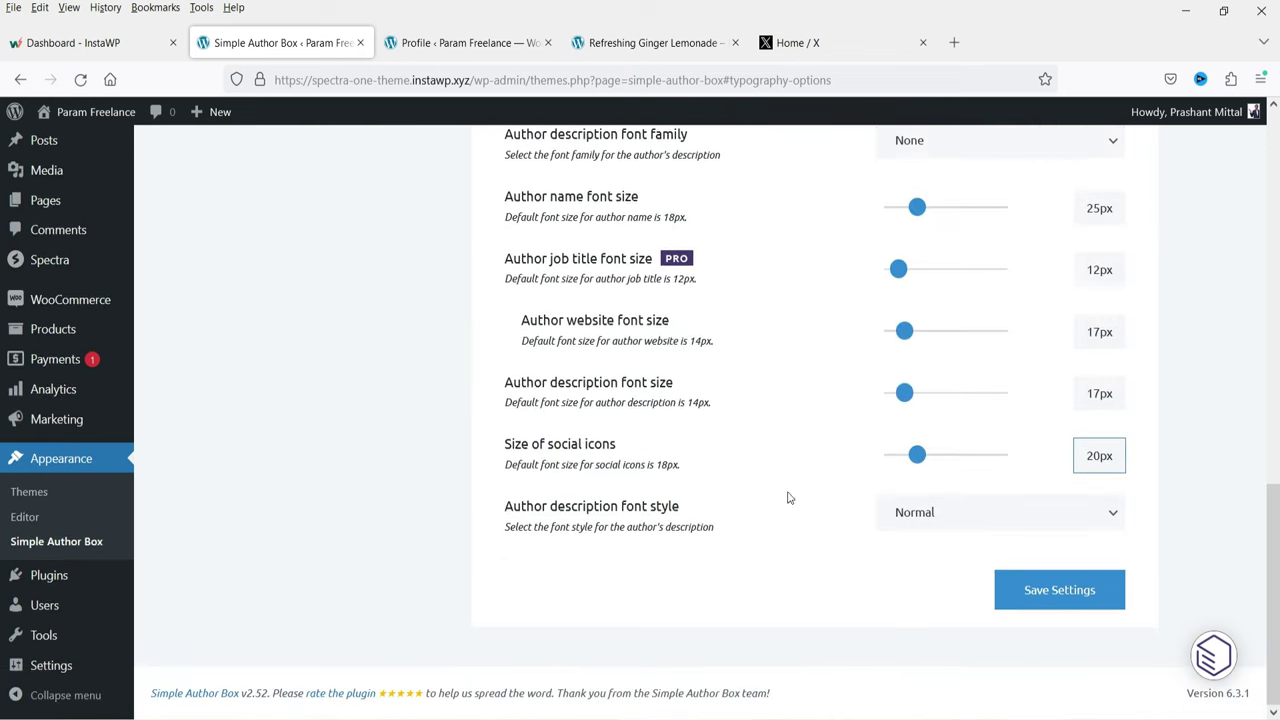
scroll(690, 568, up, 10)
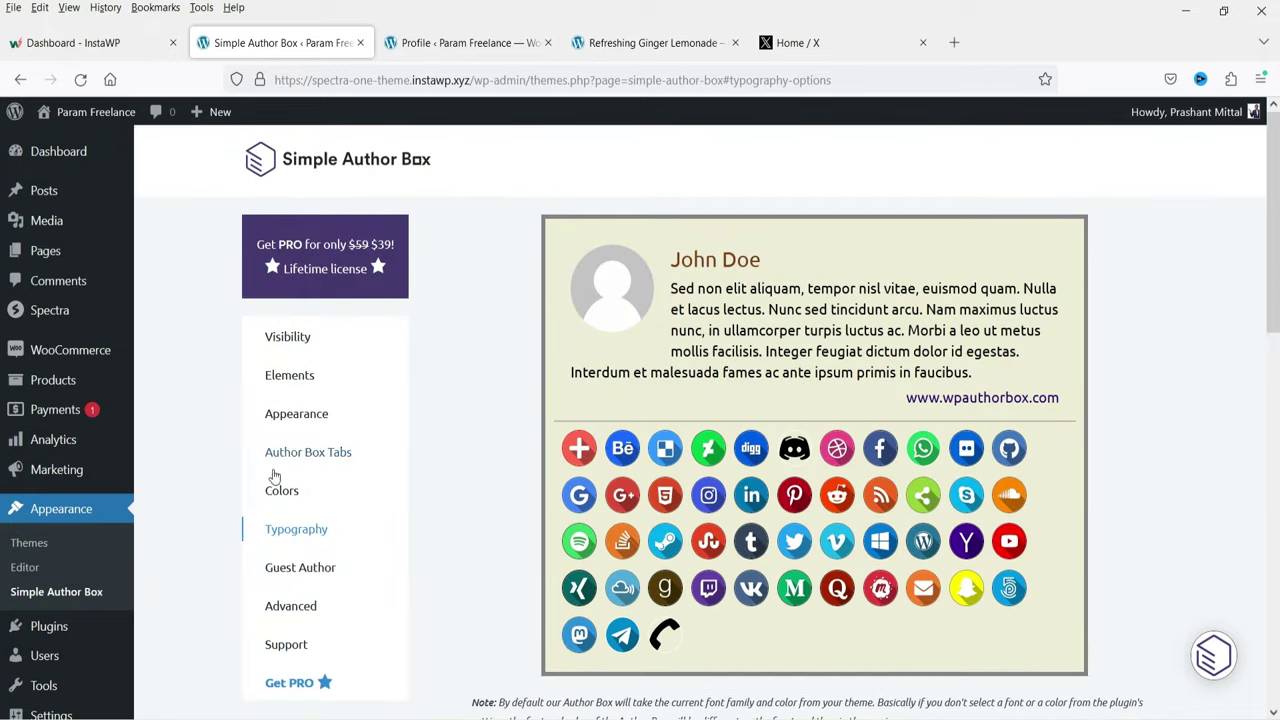
- Review the Guest Author and Advanced tabs, save the settings, and return to the Profile page
click(300, 567)
scroll(529, 444, down, 3)
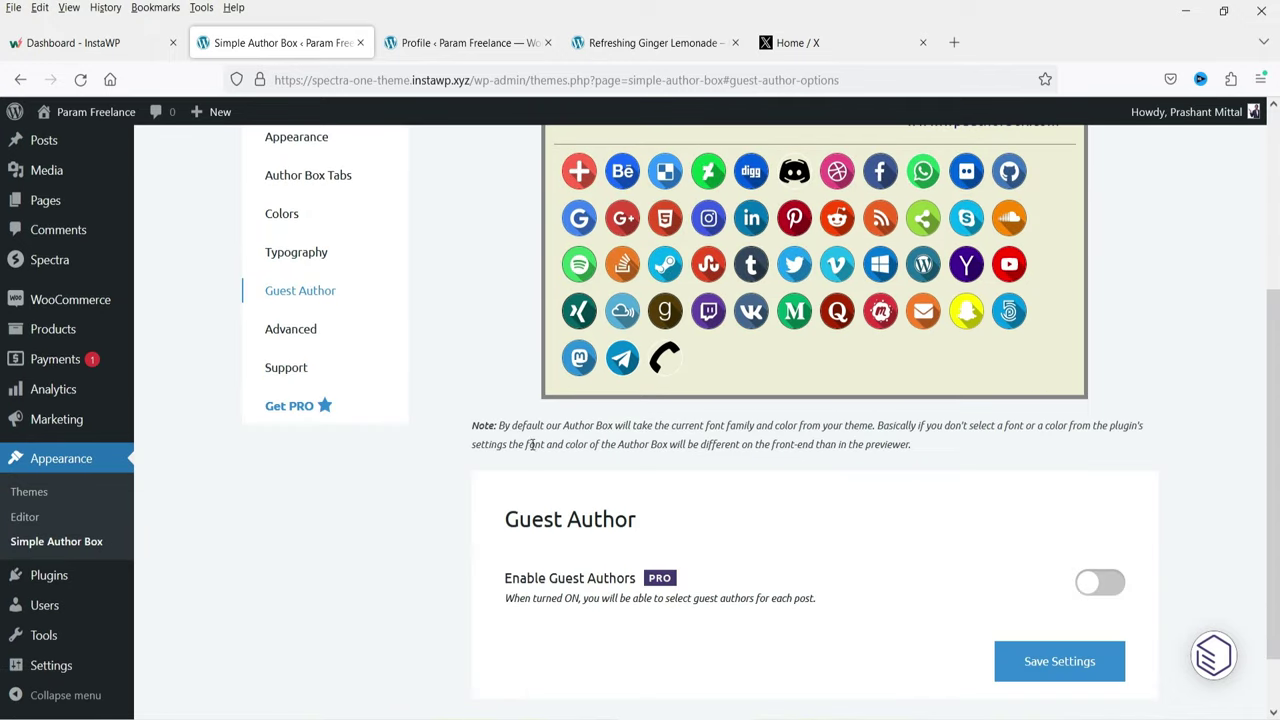
click(300, 329)
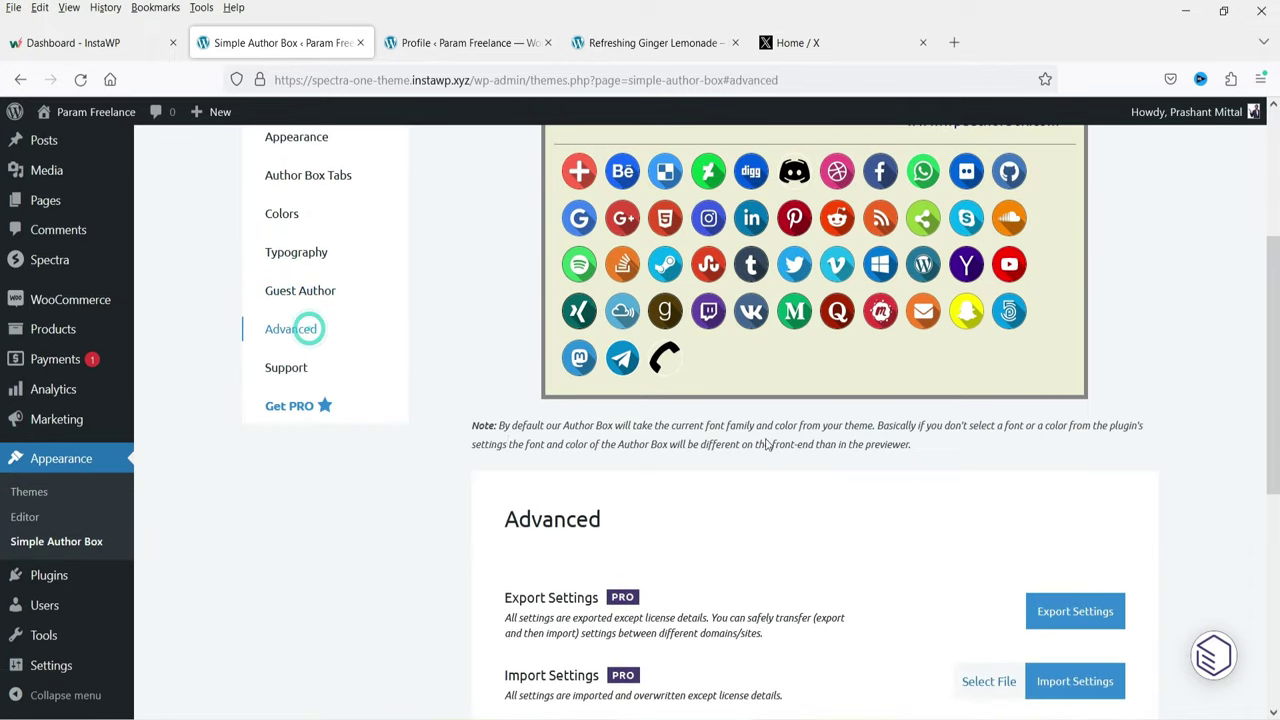
scroll(1050, 330, down, 5)
click(1106, 598)
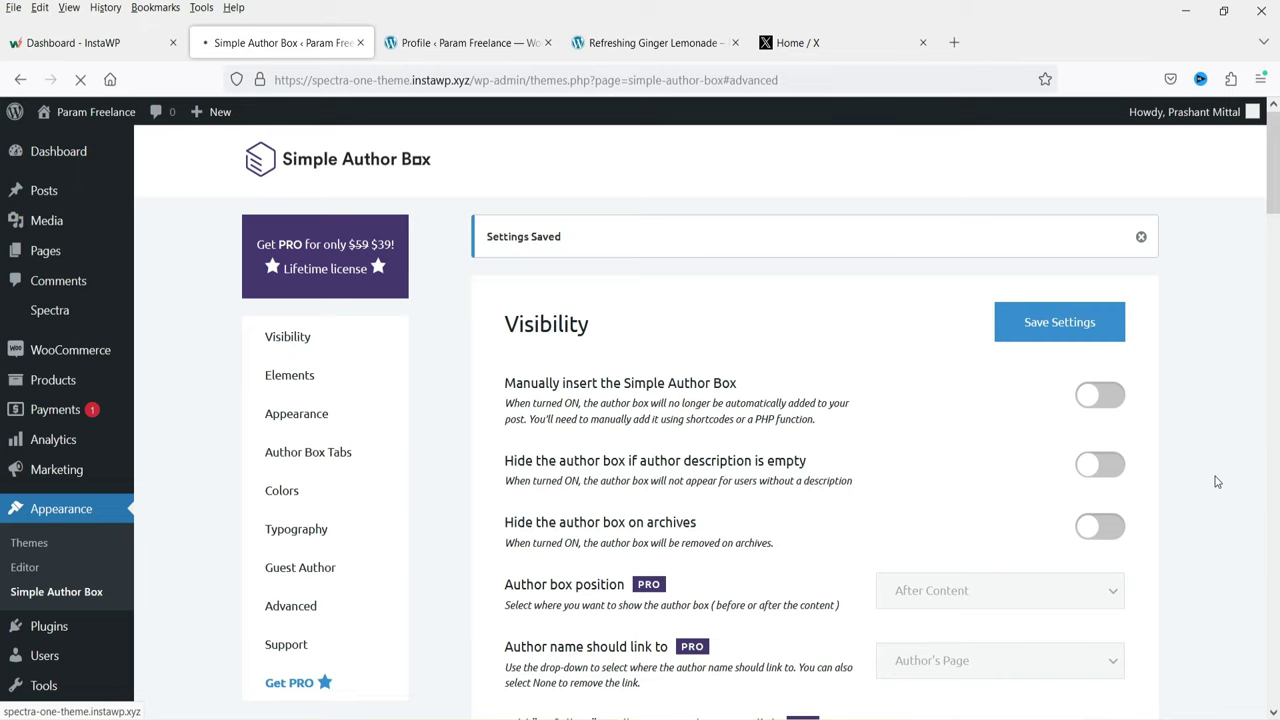
click(447, 45)
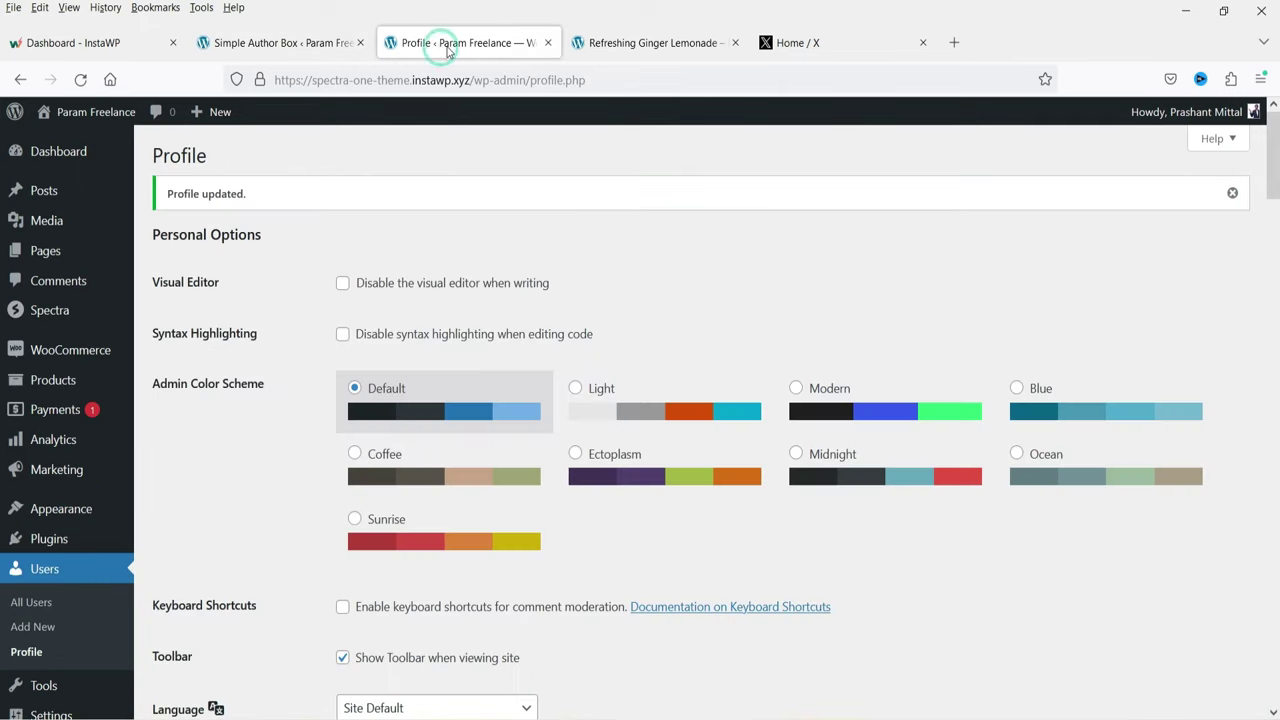
click(660, 42)
click(80, 79)
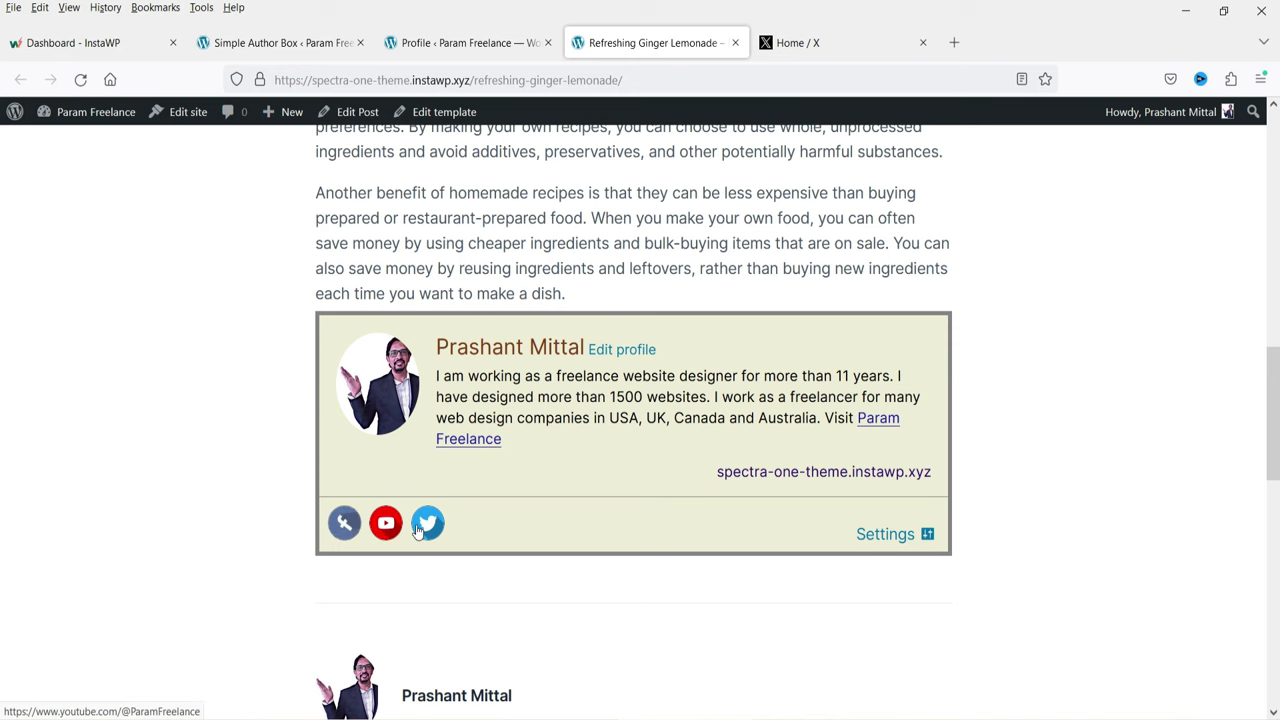
scroll(523, 469, down, 3)
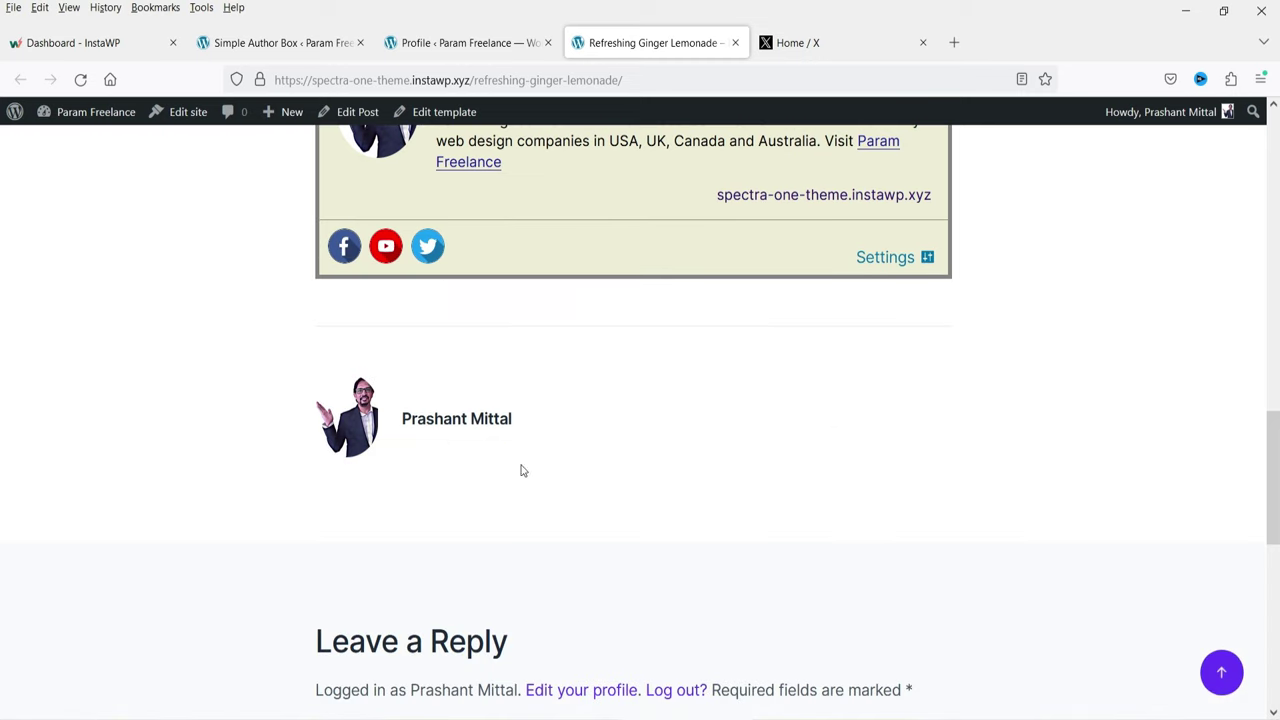
drag(336, 341, 591, 477)
click(615, 487)
triple_click(546, 429)
click(232, 464)
drag(320, 354, 600, 451)
click(752, 493)
click(445, 42)
- Open the Single Posts template for editing in the site editor
mouse_move(17, 508)
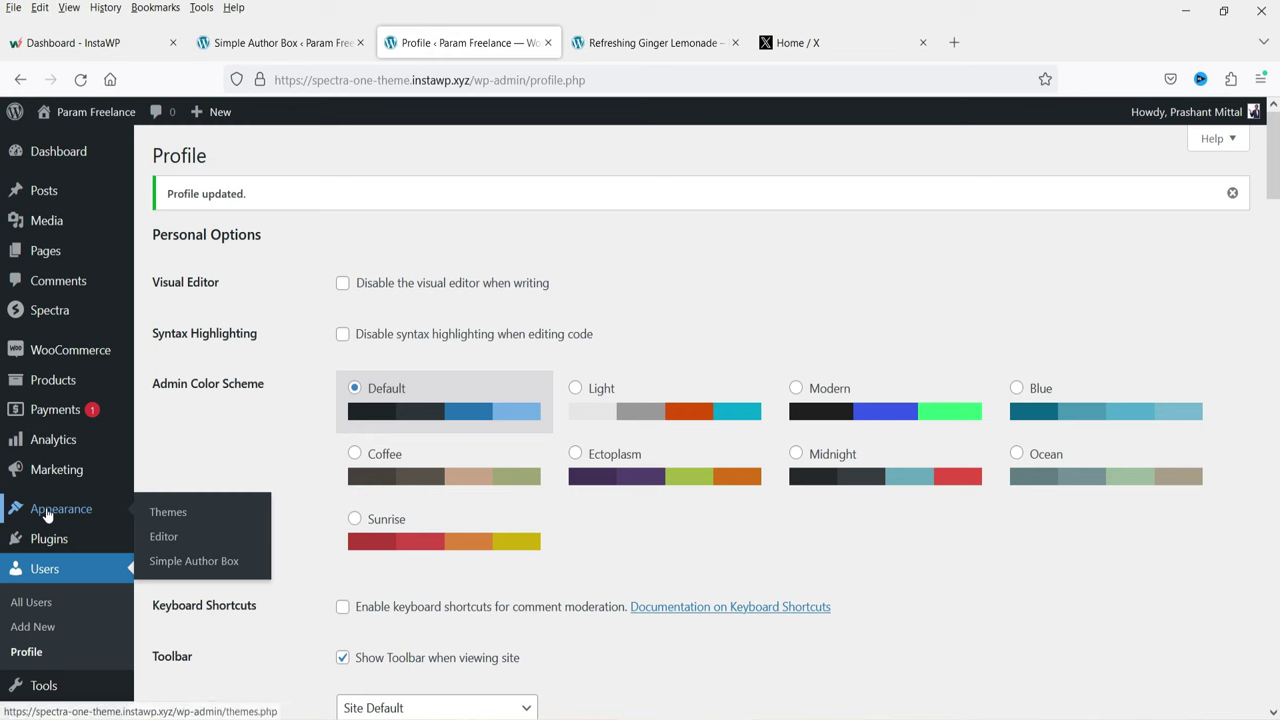
click(165, 536)
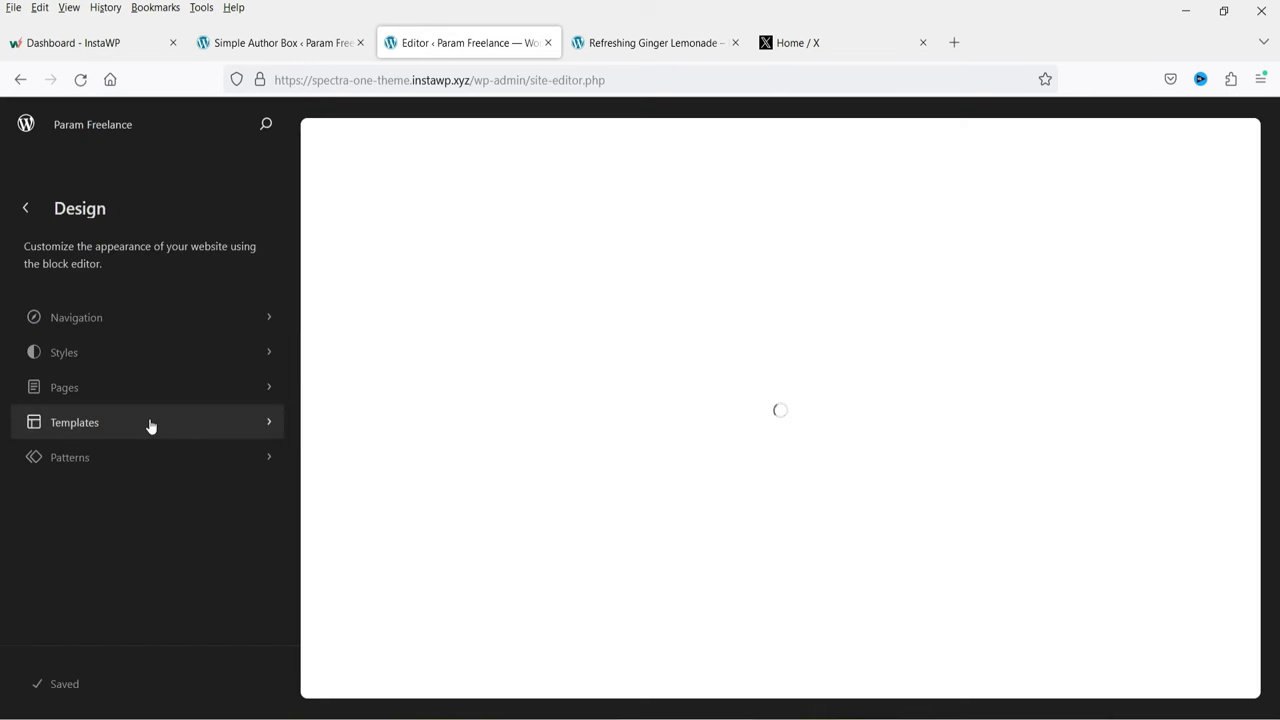
click(151, 424)
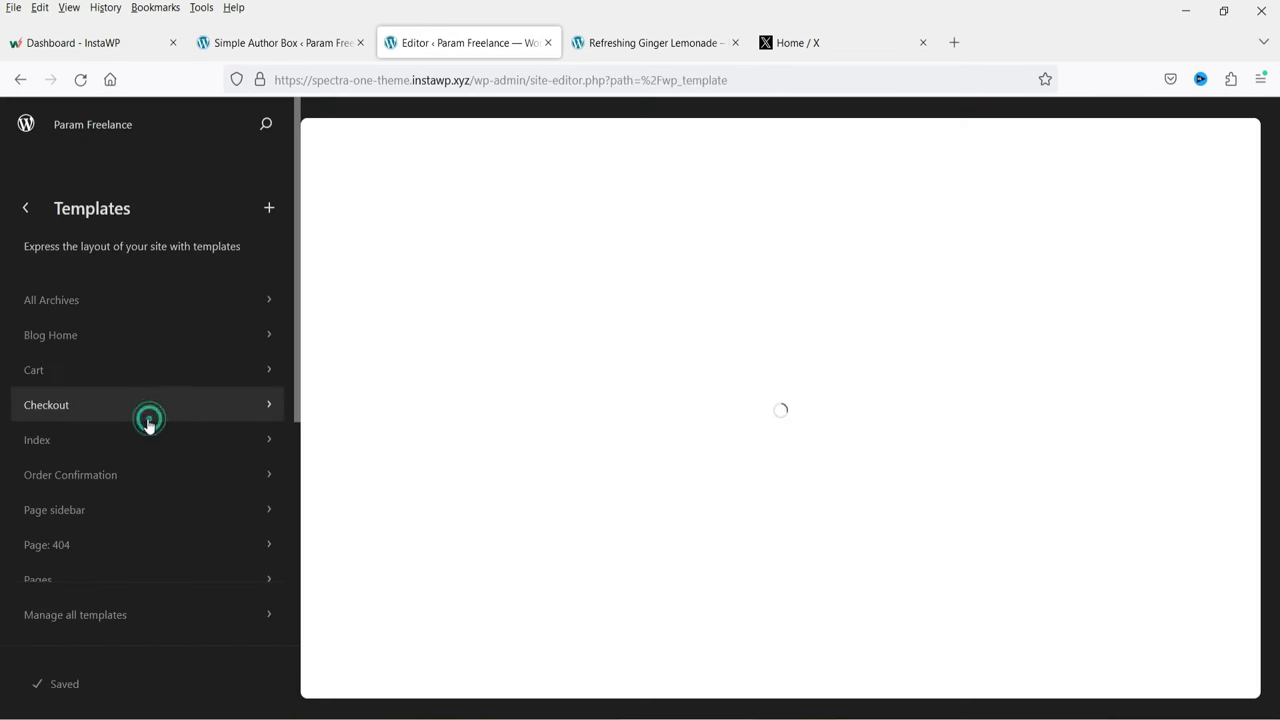
scroll(146, 409, down, 6)
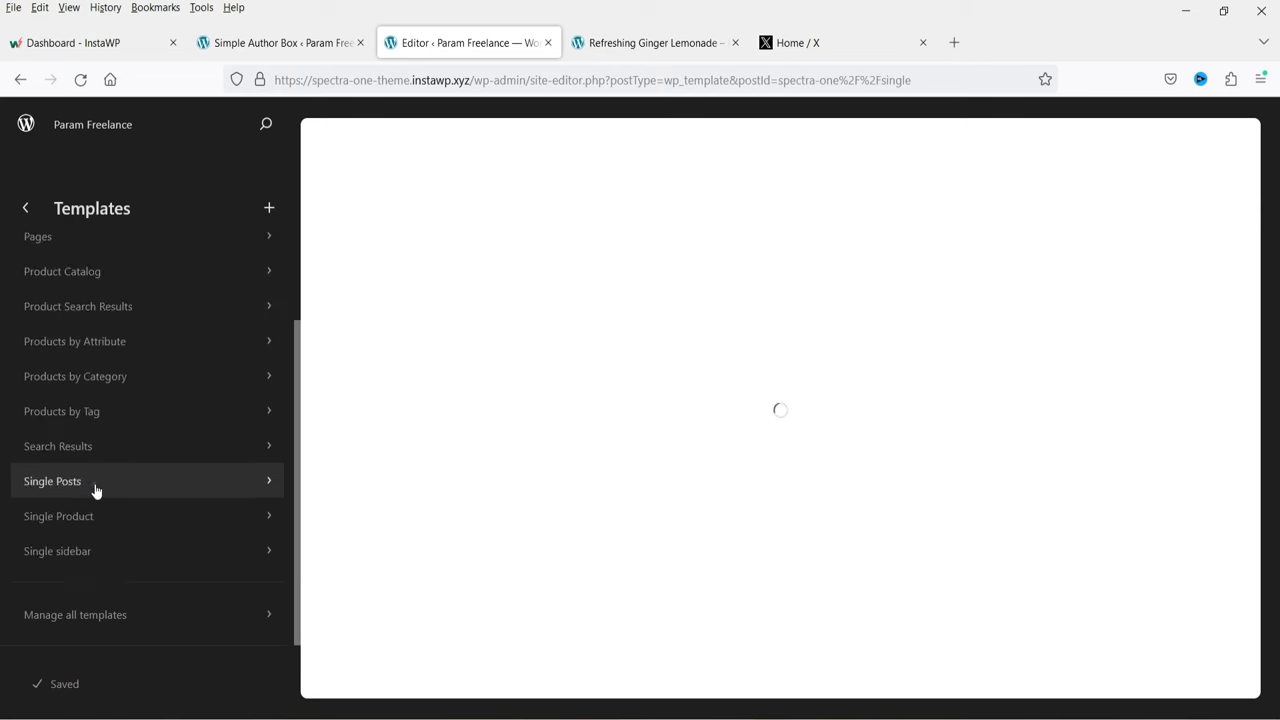
click(94, 488)
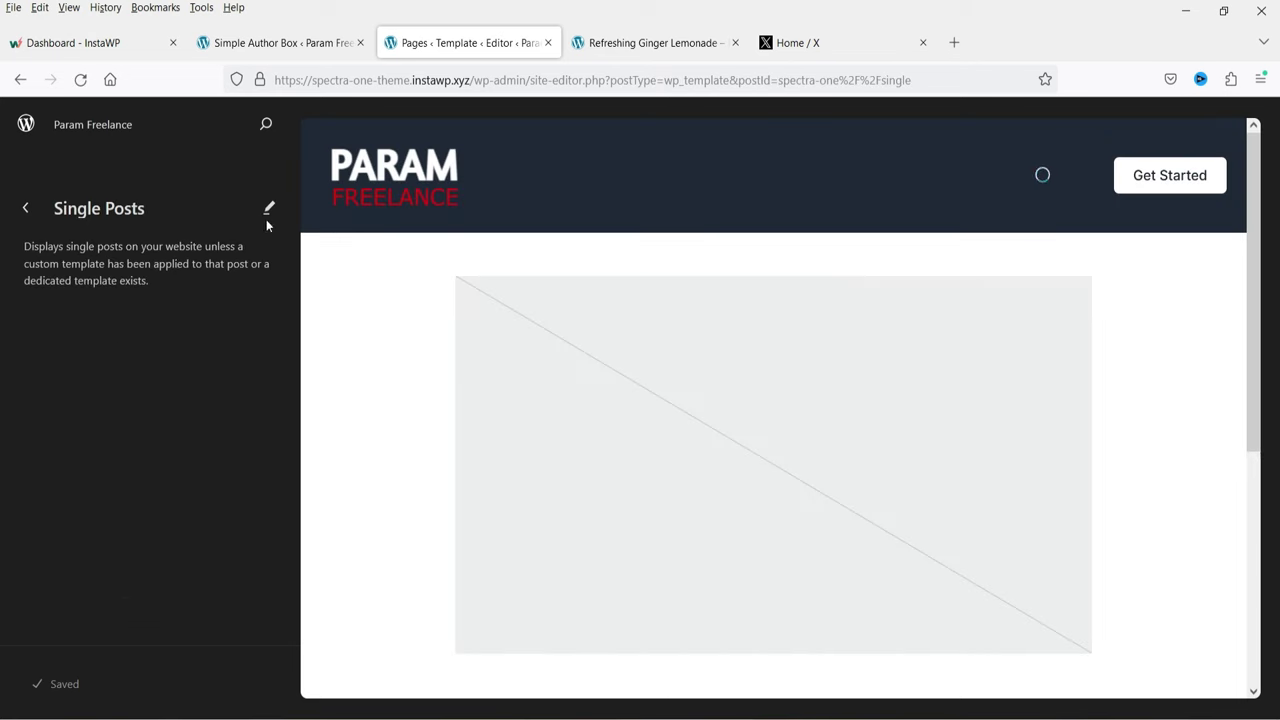
click(269, 210)
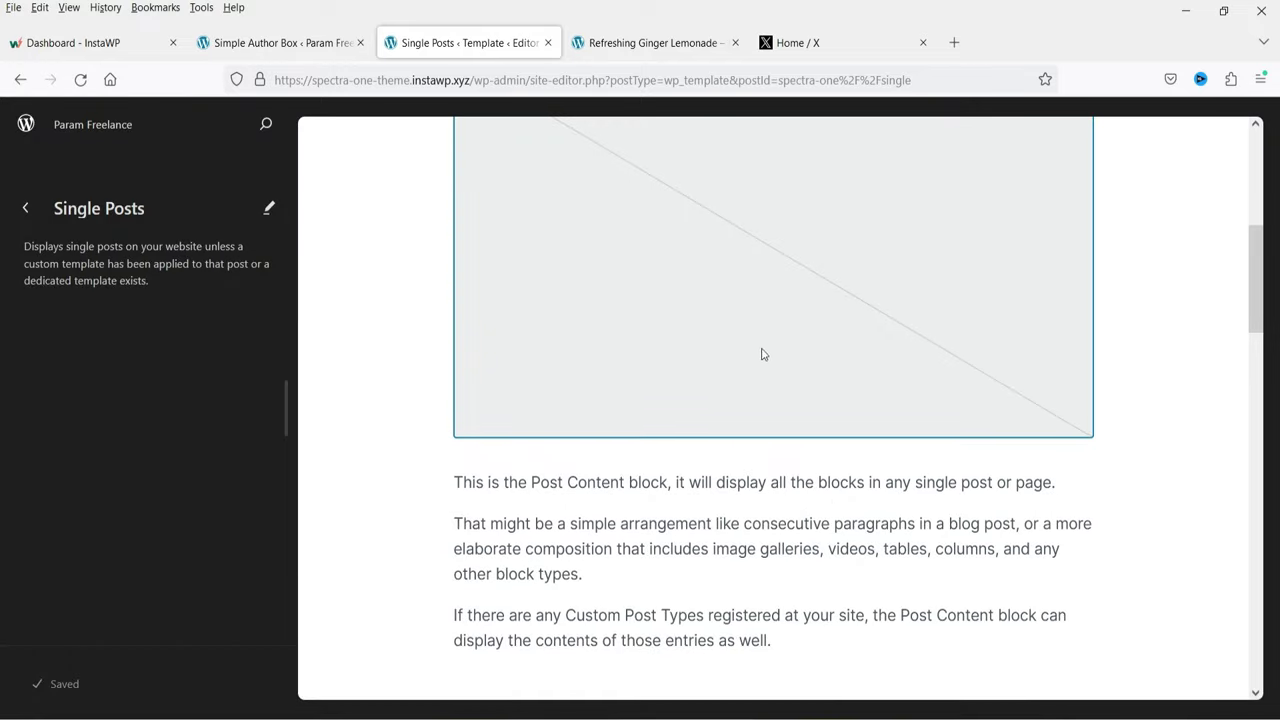
scroll(762, 354, down, 3)
scroll(991, 329, down, 3)
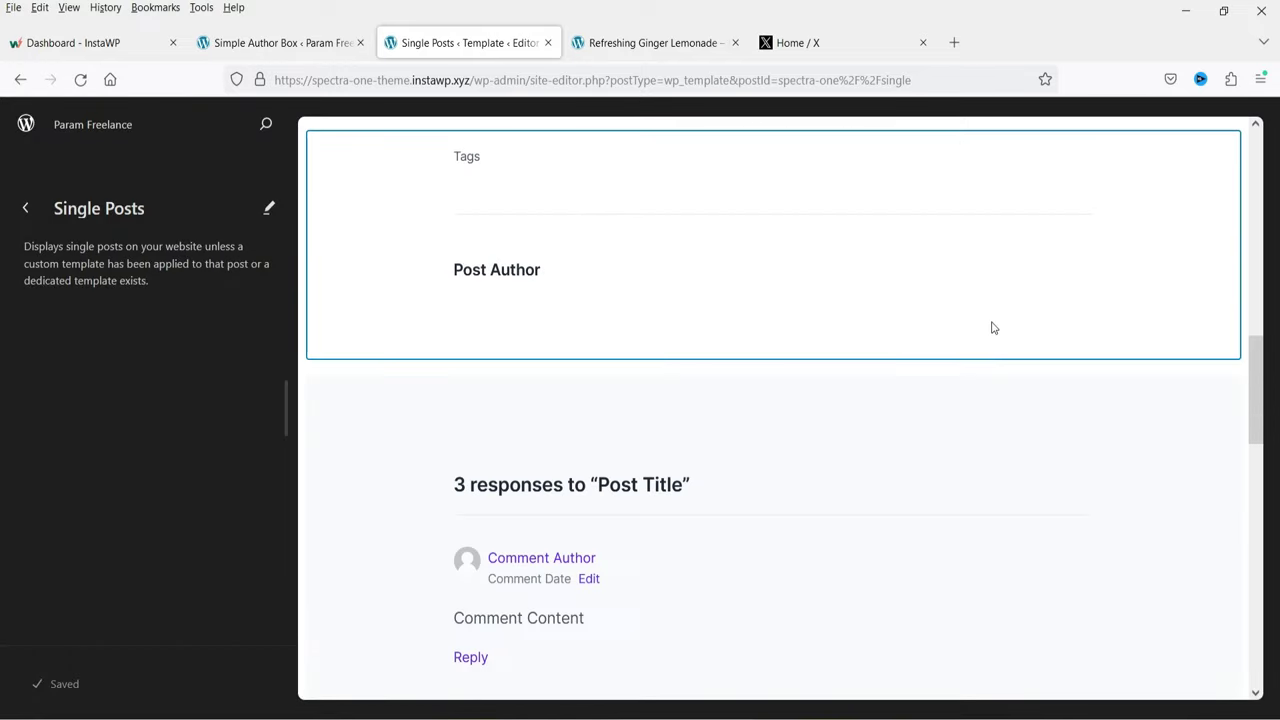
click(574, 280)
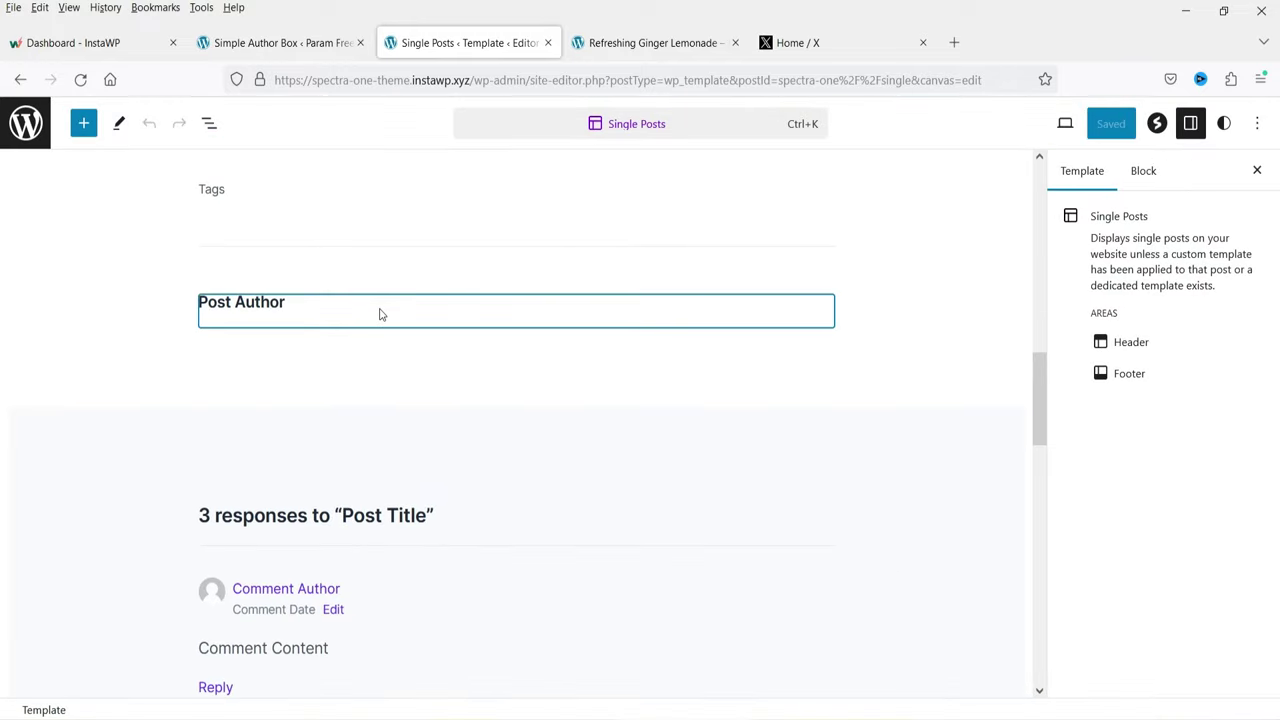
- Delete the Post Author block and save the template
click(379, 315)
click(466, 261)
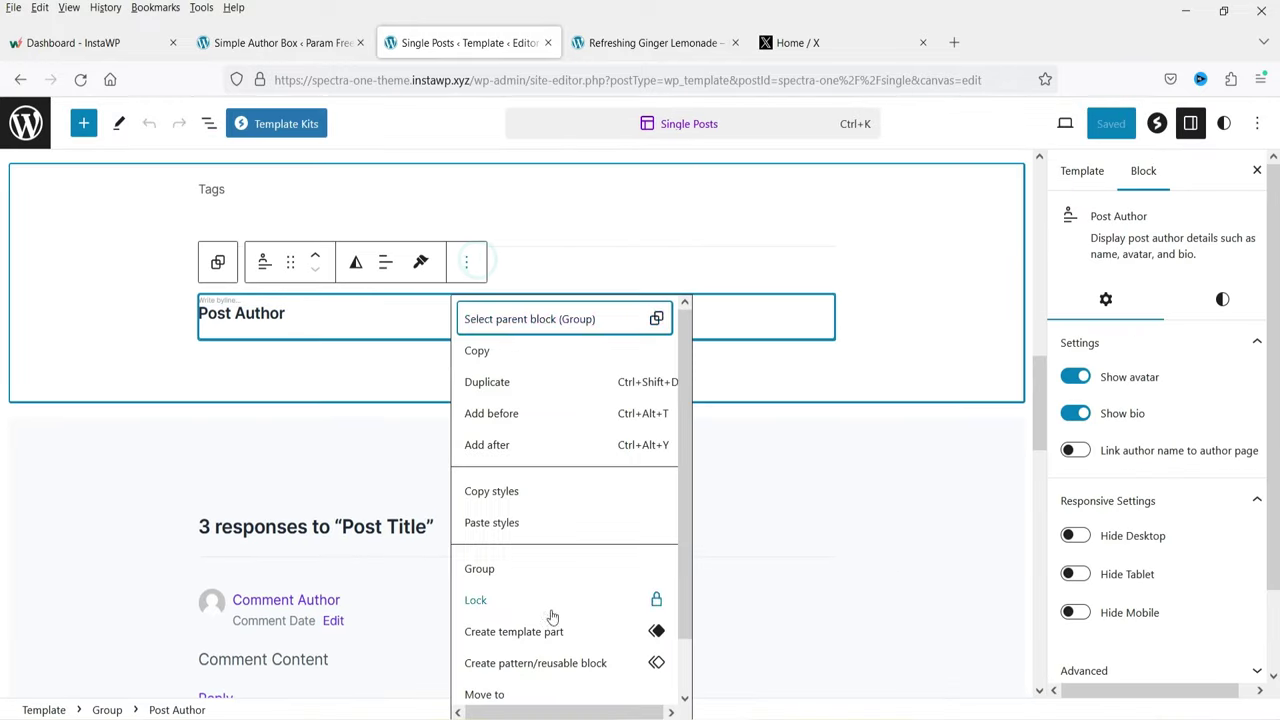
scroll(550, 620, down, 1)
click(506, 684)
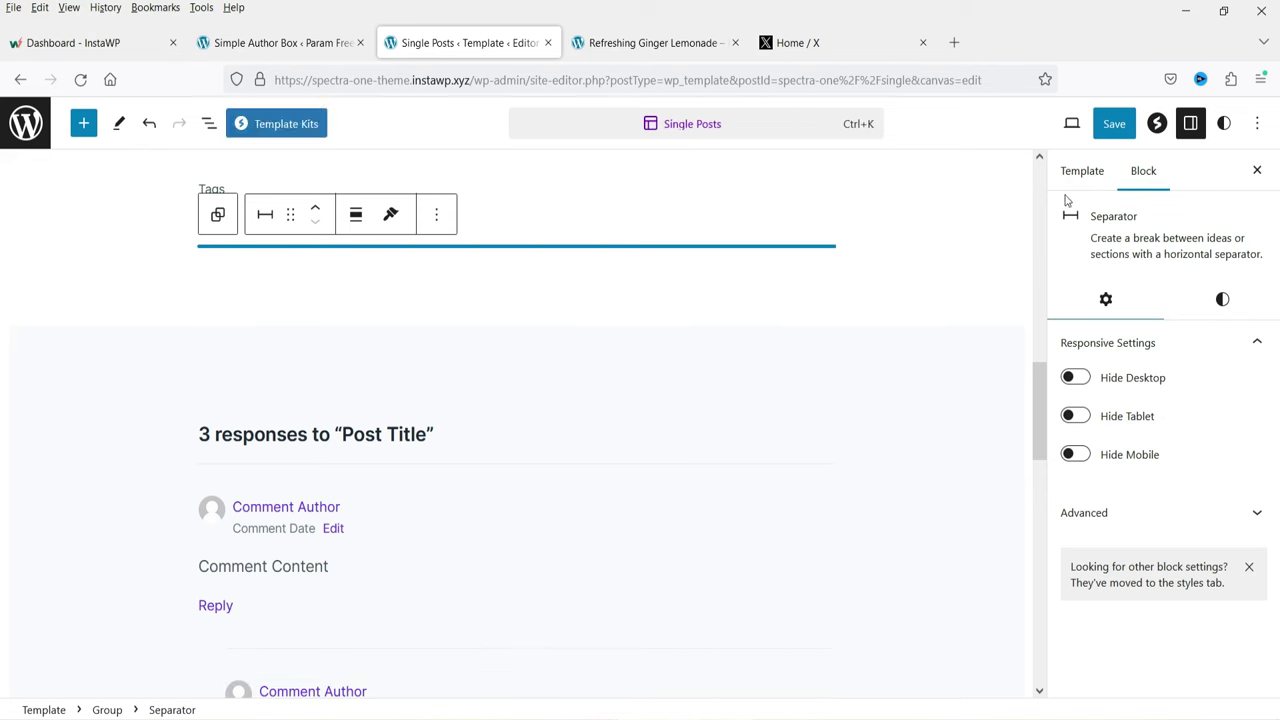
click(1114, 123)
click(1108, 123)
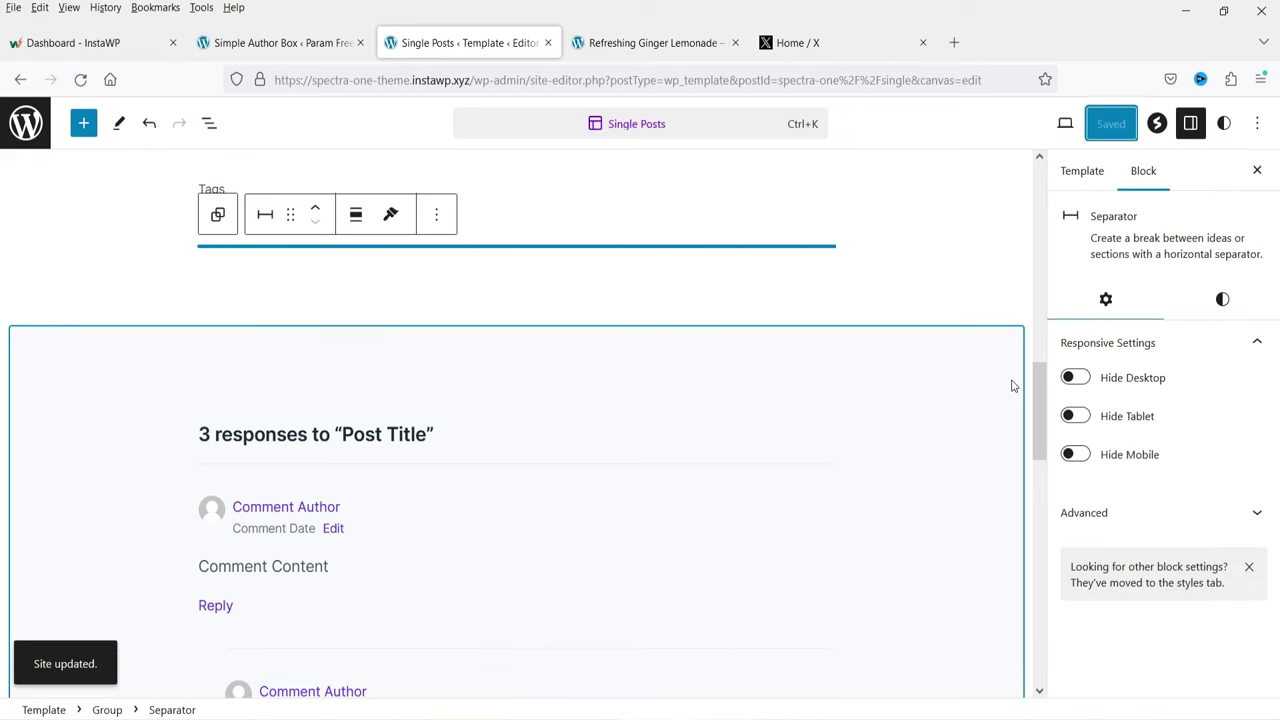
- Reload the Refreshing Ginger Lemonade post and confirm only the Simple Author Box appears
click(628, 42)
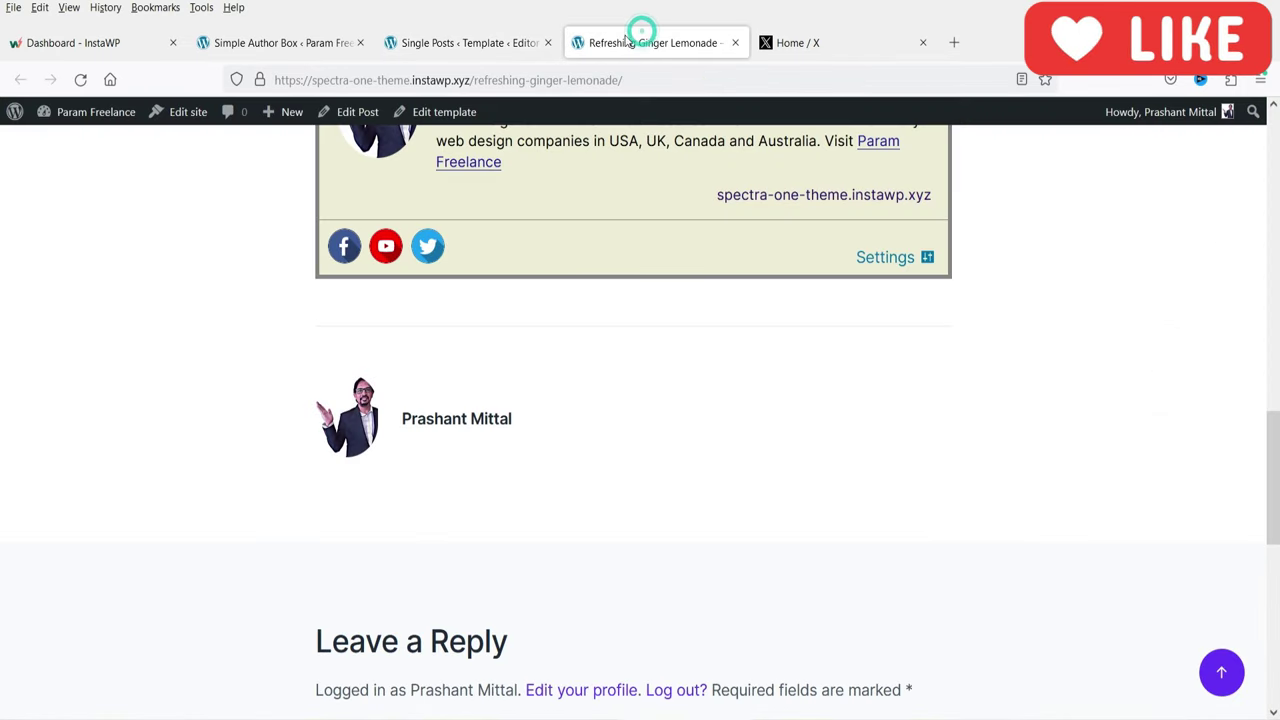
click(80, 82)
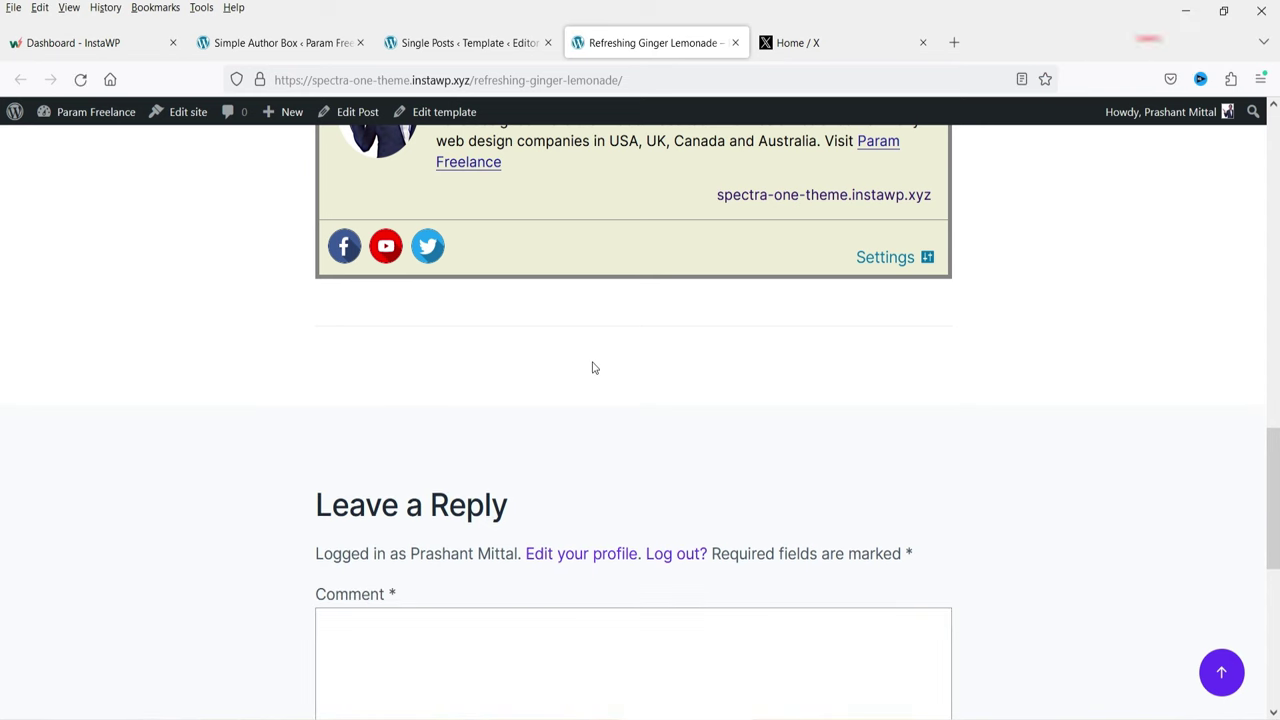
scroll(600, 370, up, 3)
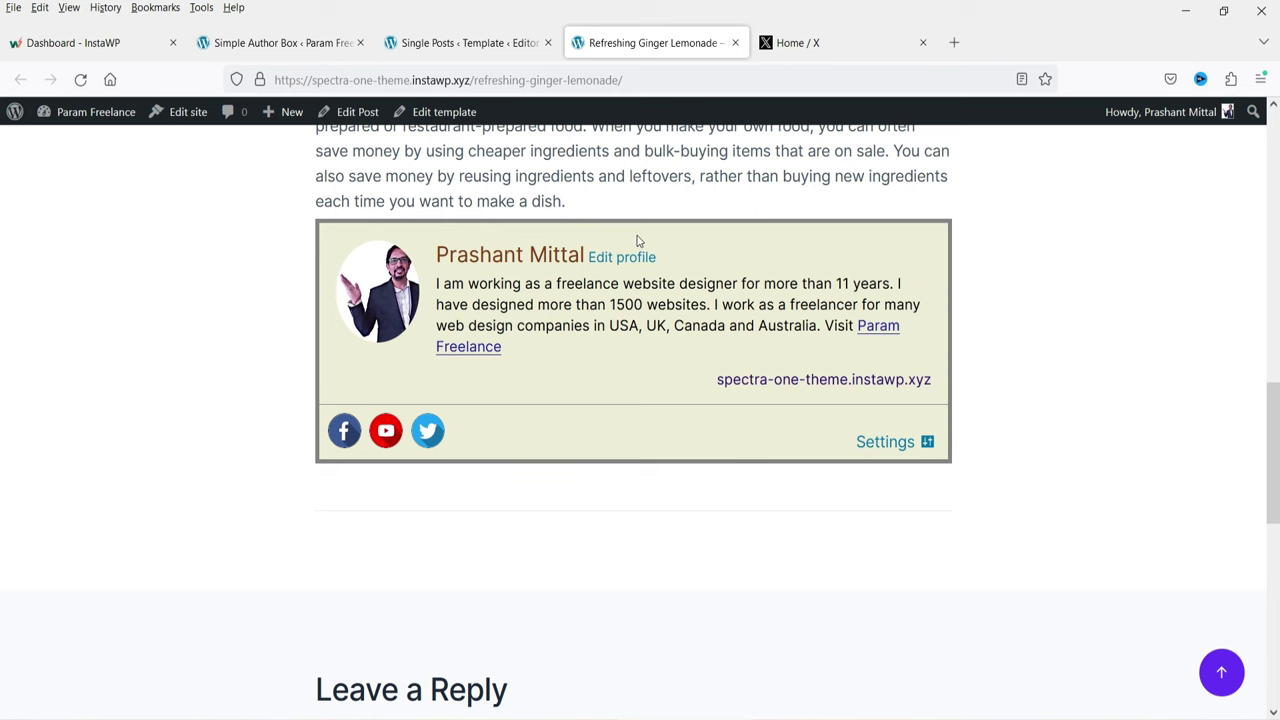
scroll(638, 240, up, 5)
scroll(878, 519, down, 3)
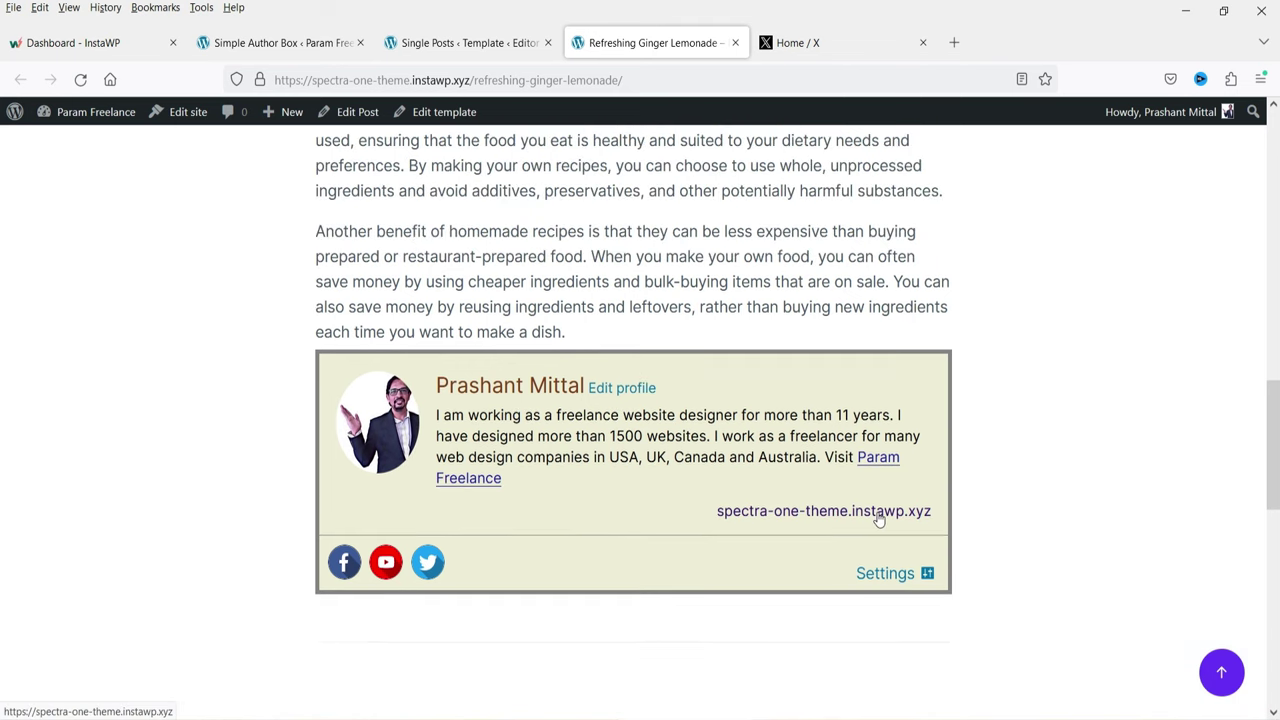